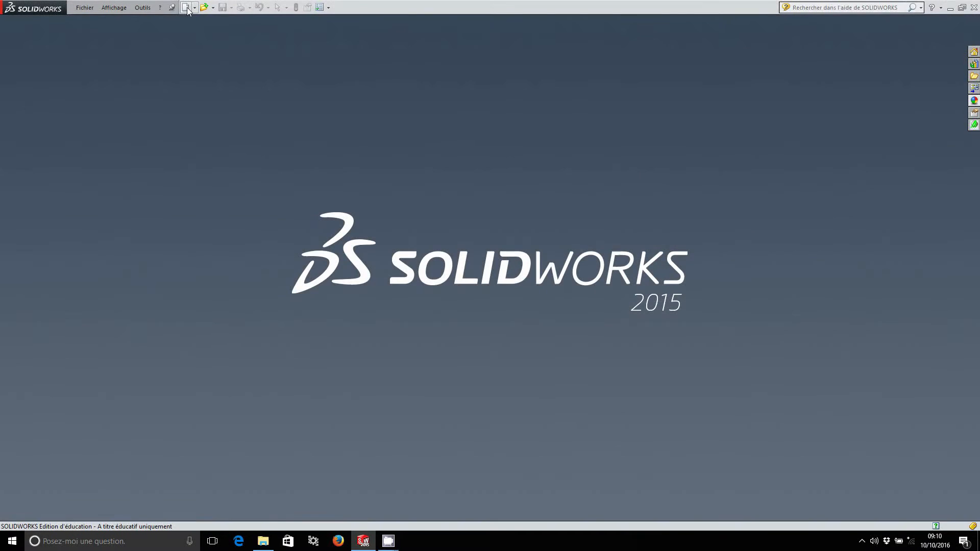
Create a new part and save it in Documents as "TP CAO - Bougeoir Femme - NOM et Prénom".
click(185, 7)
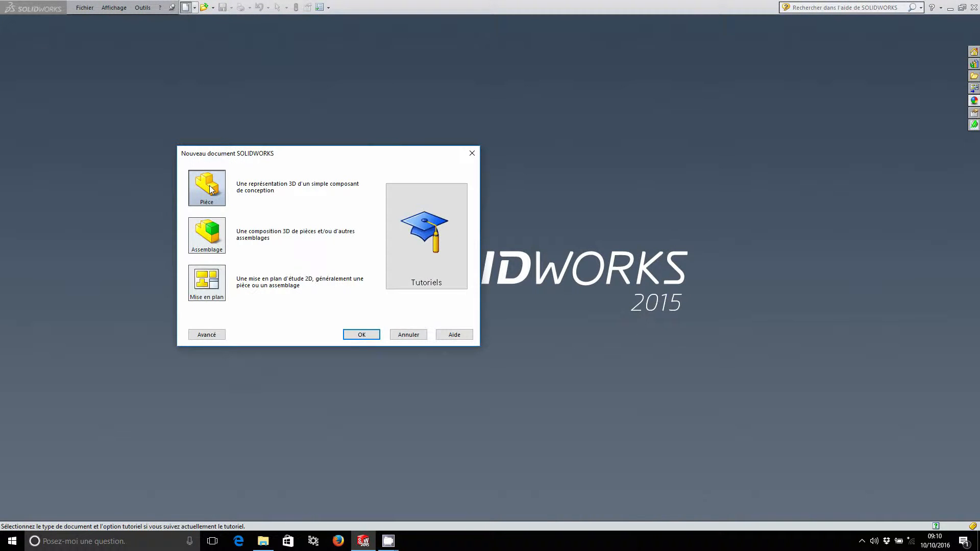
click(364, 334)
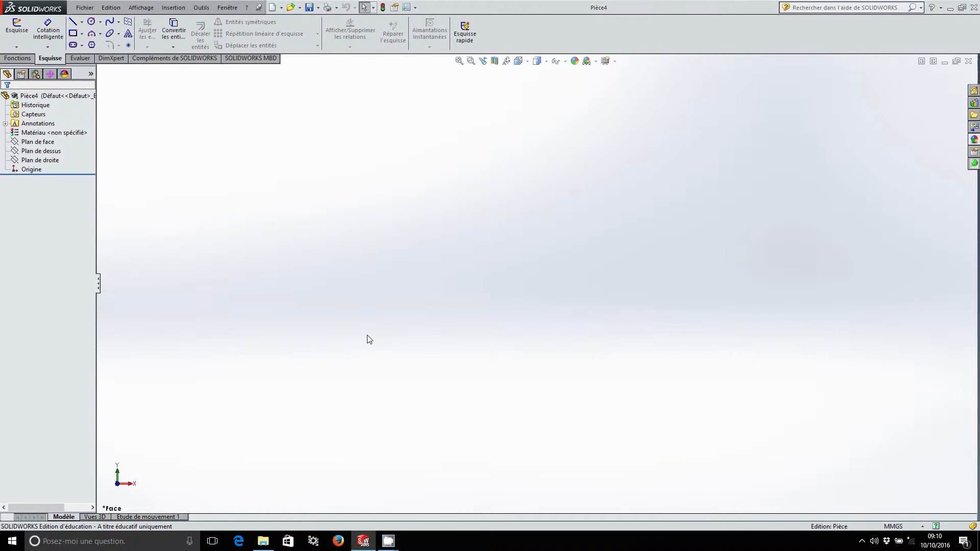
click(309, 7)
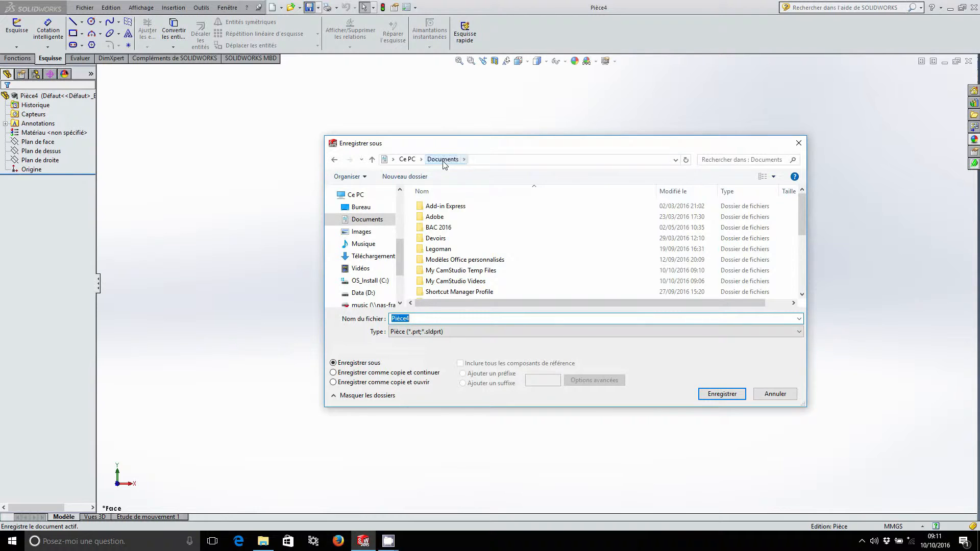
text(TP)
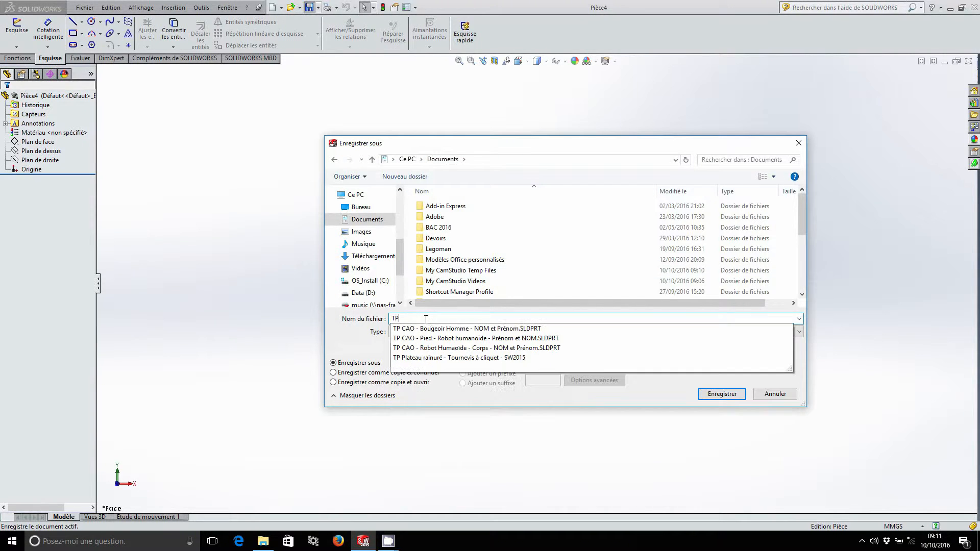
text( CAO - )
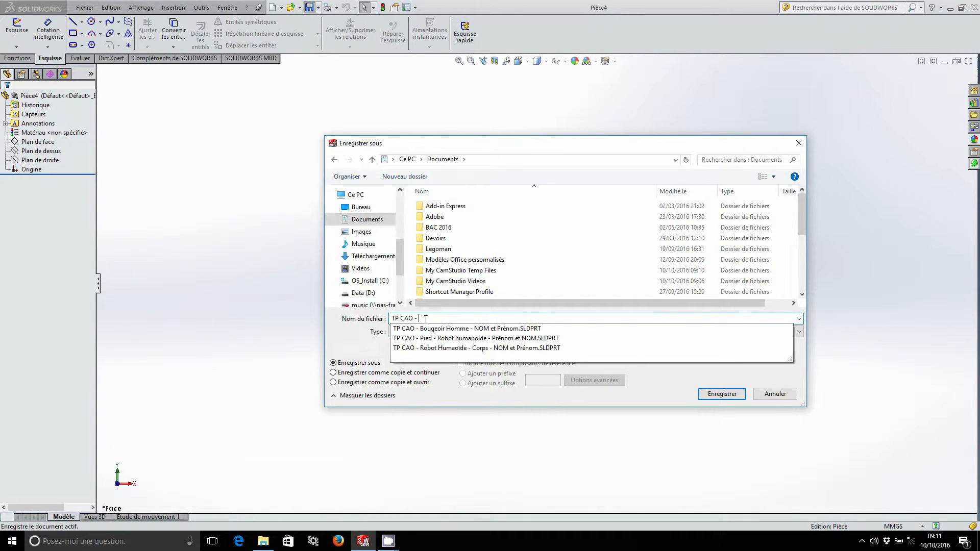
text(Bougeoir Femme - NOM et Prénom)
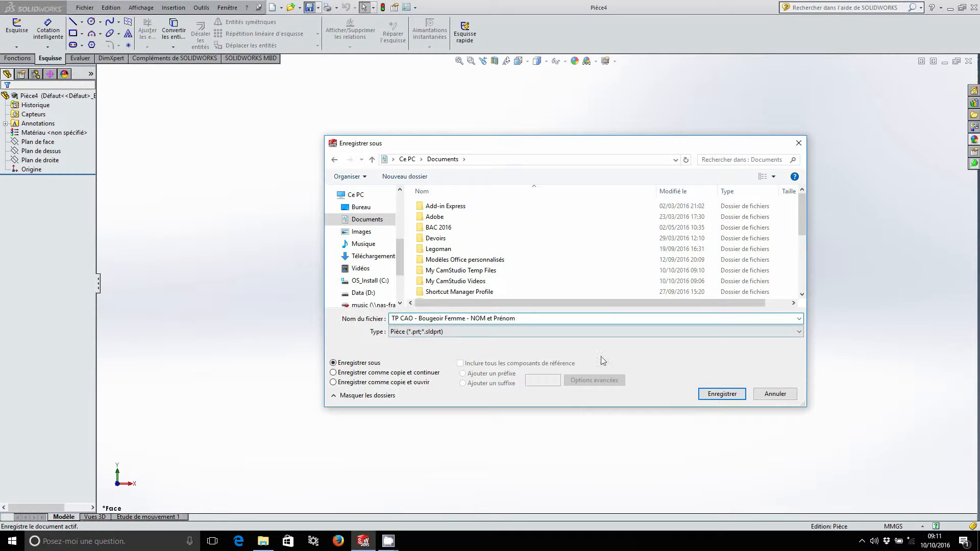
click(732, 394)
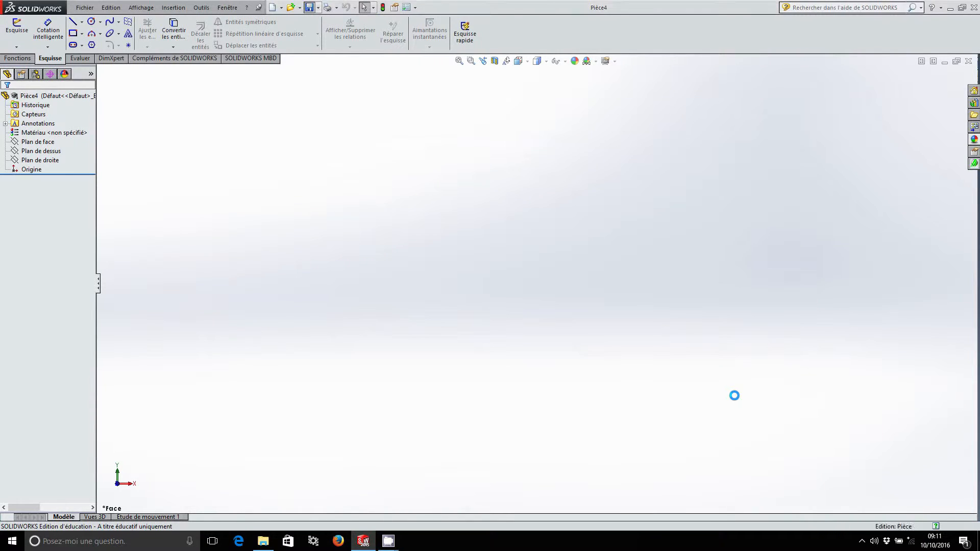
Sketch a rectangle of about 160 by 75 mm around the origin on the front plane (Plan de face).
drag(95, 272, 126, 283)
click(40, 143)
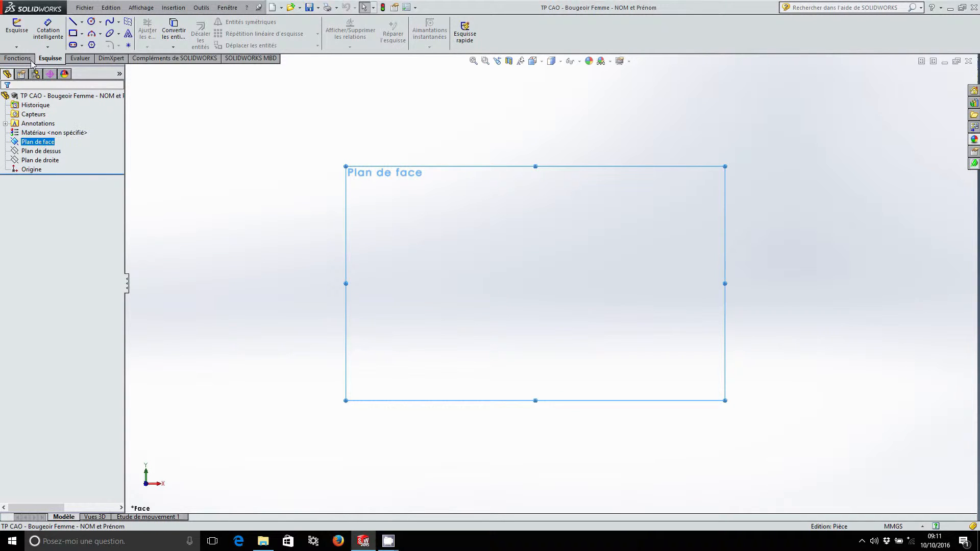
click(25, 32)
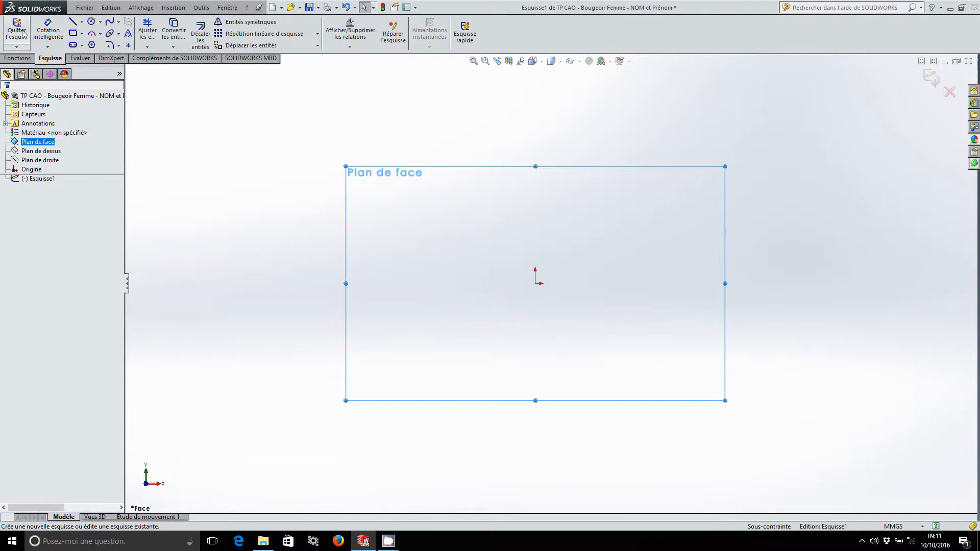
click(73, 34)
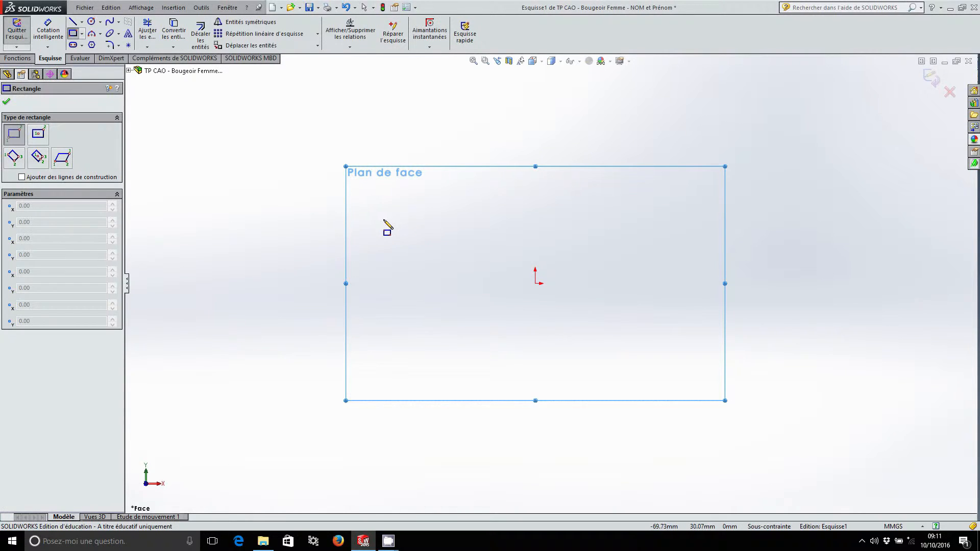
click(366, 217)
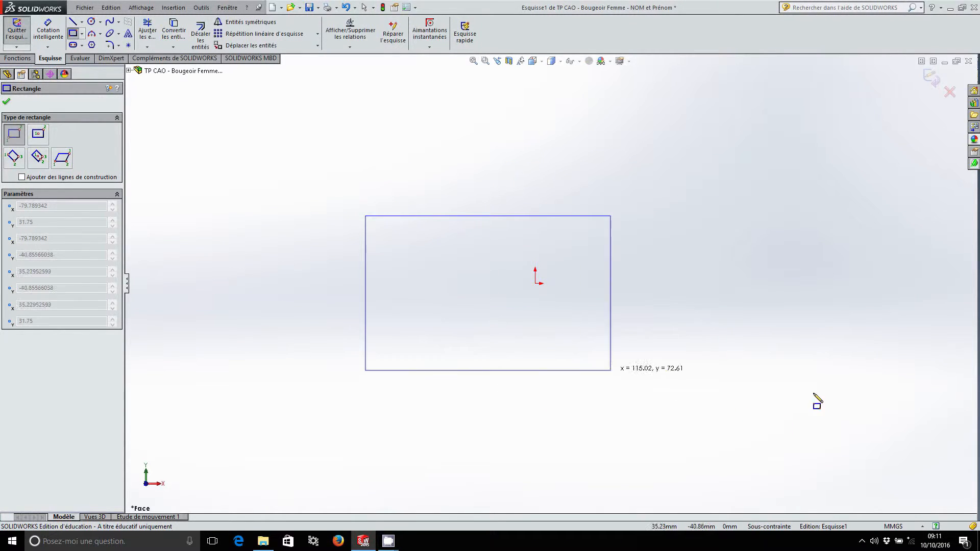
click(706, 375)
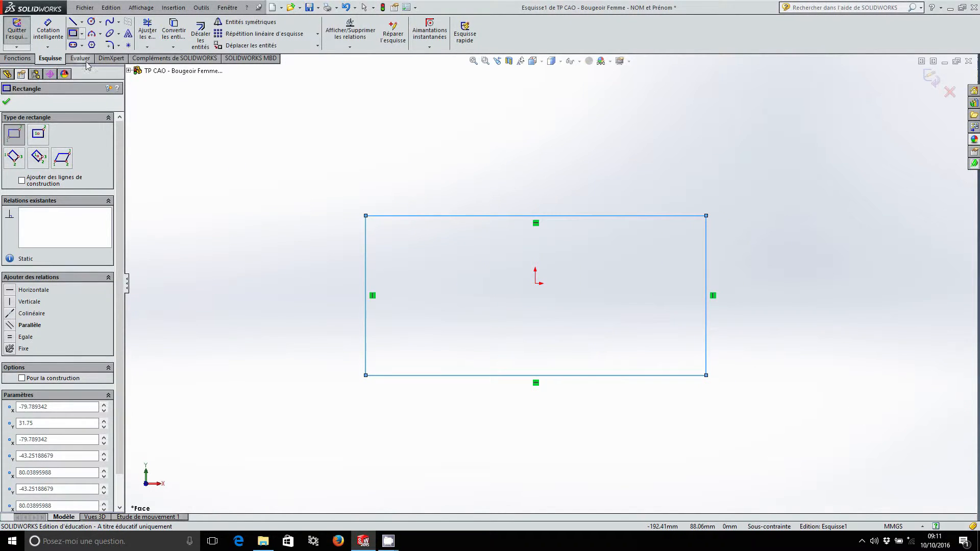
key(Escape)
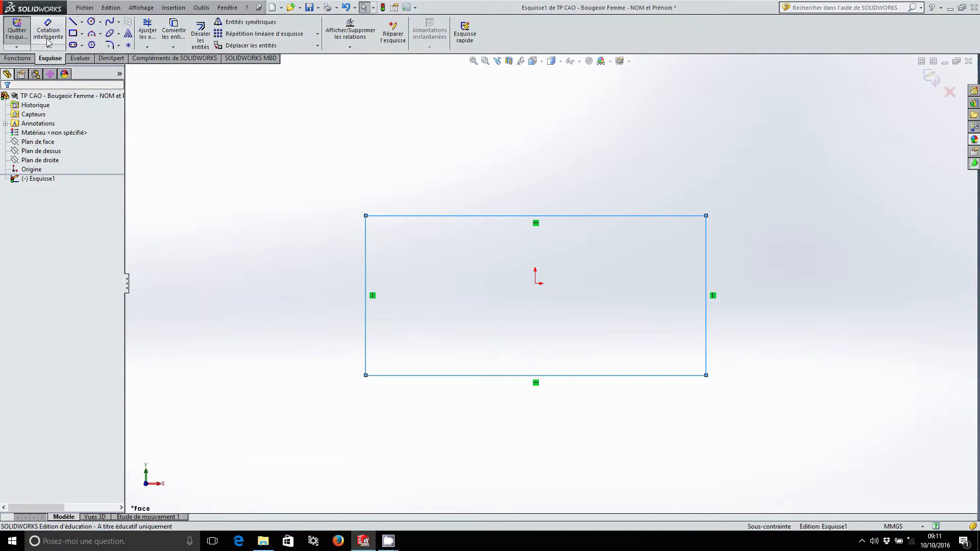
Dimension the rectangle with a width of 103 mm and a height of 60 mm.
click(51, 36)
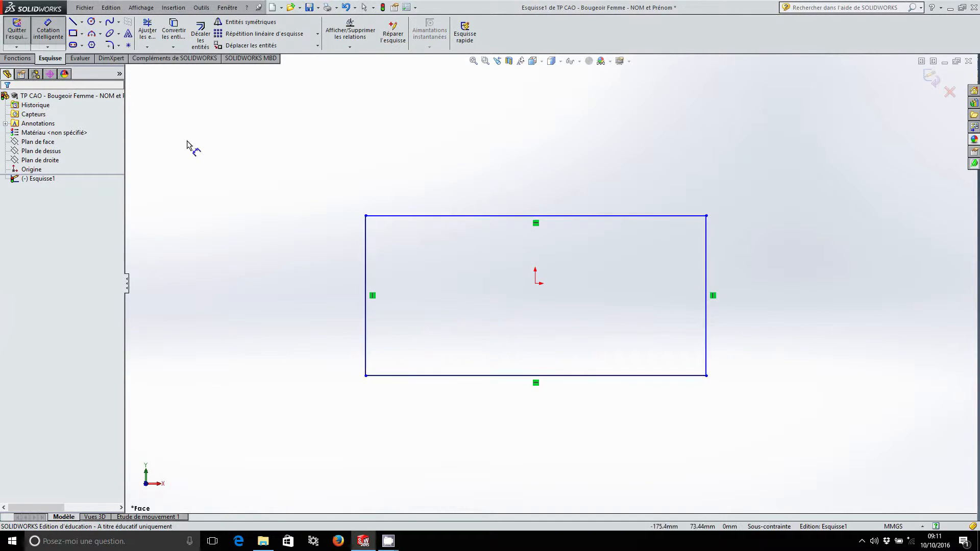
click(570, 218)
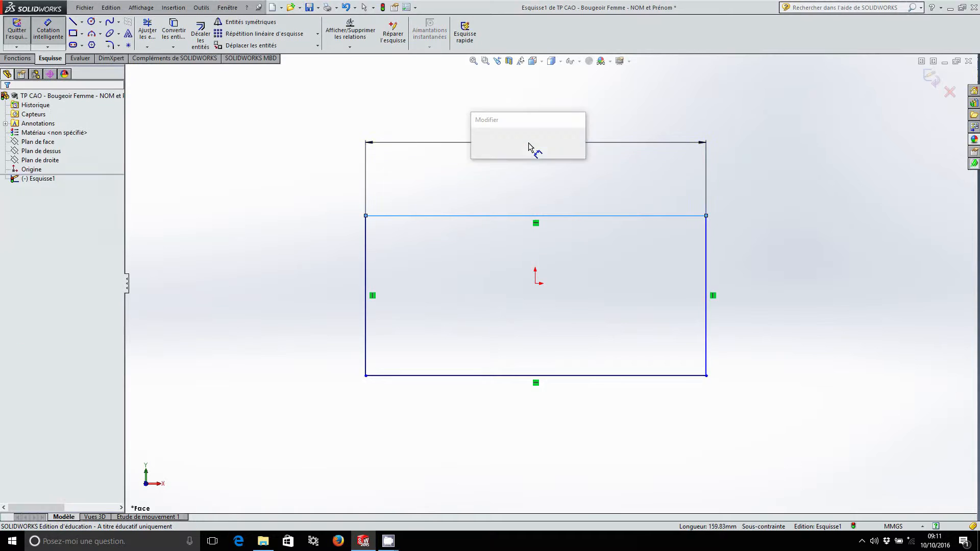
click(532, 142)
text(103)
key(Return)
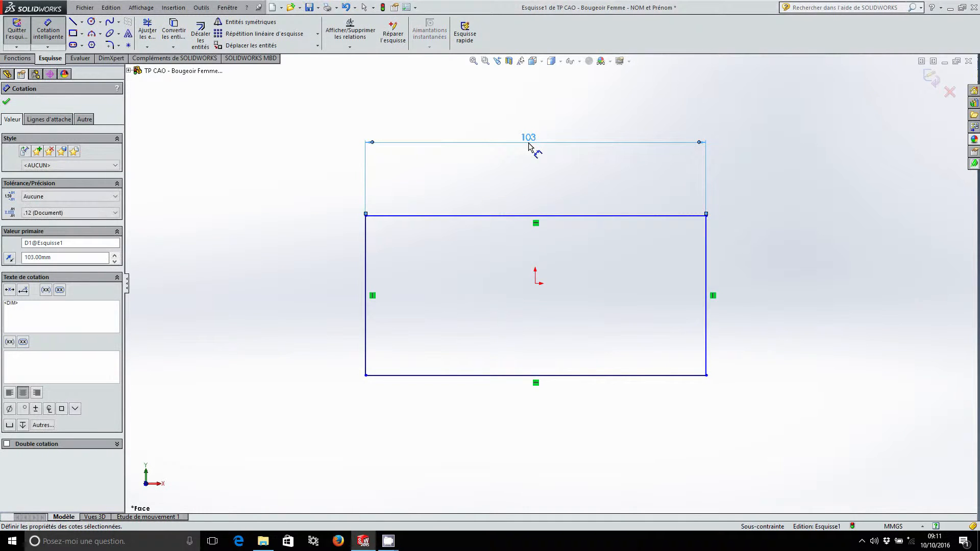
click(707, 273)
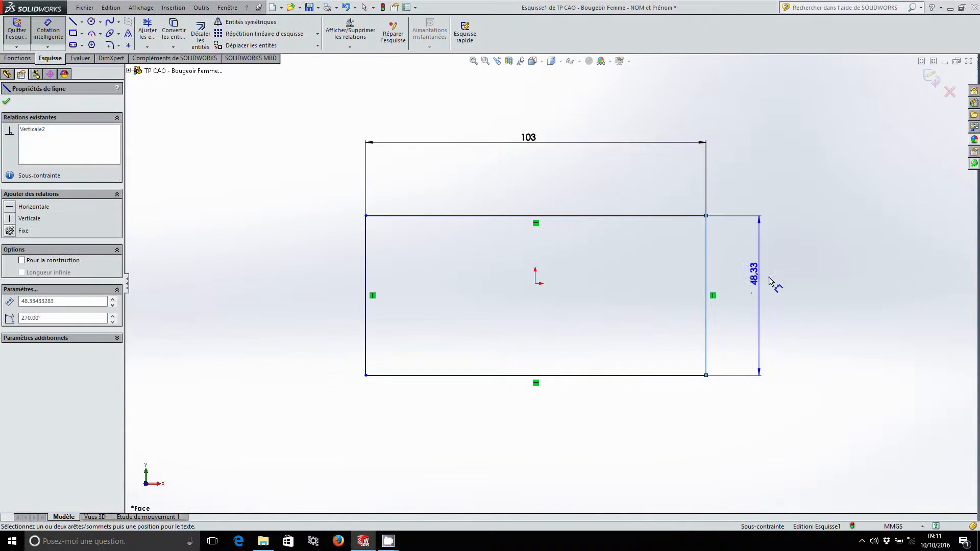
click(800, 286)
text(60)
key(Return)
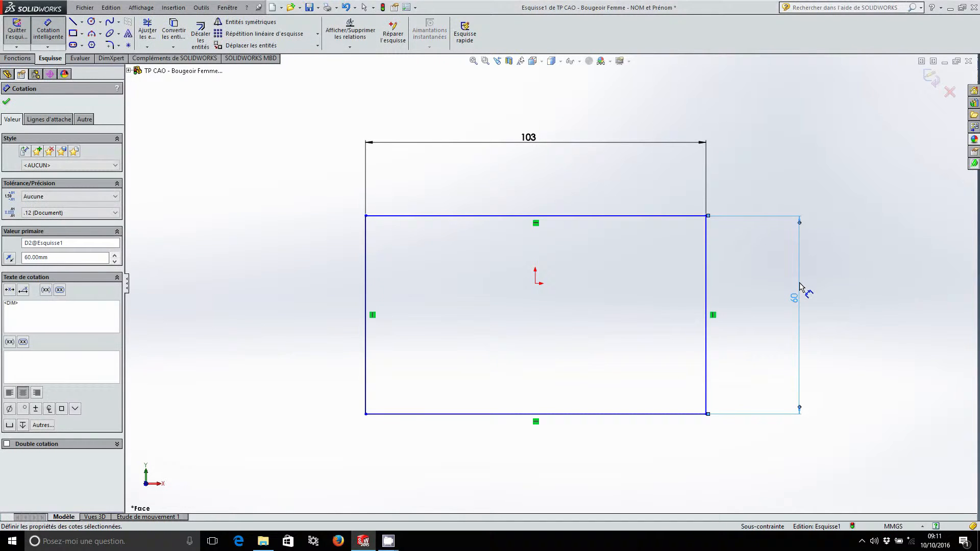
Dimension the distance between the origin and the rectangle's upper edge as 30 mm.
click(535, 282)
click(583, 216)
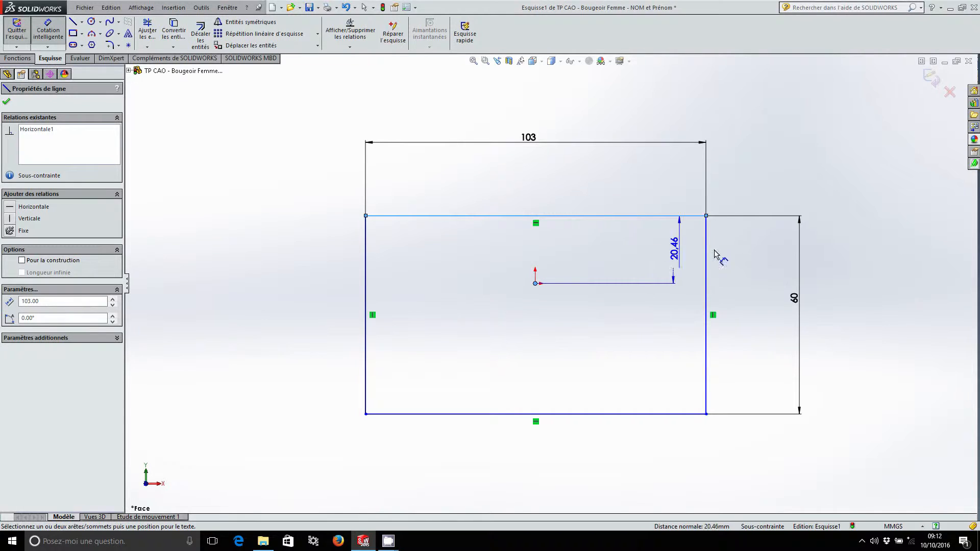
click(755, 256)
text(30)
key(Return)
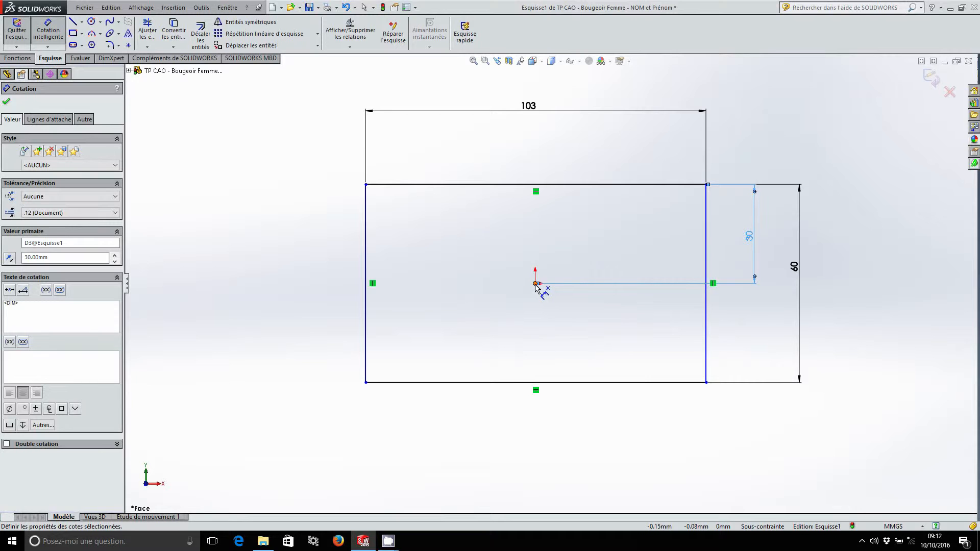
Dimension the distance from the origin to the rectangle's right edge as 31 mm and move the height dimension farther outside.
key(Escape)
click(707, 255)
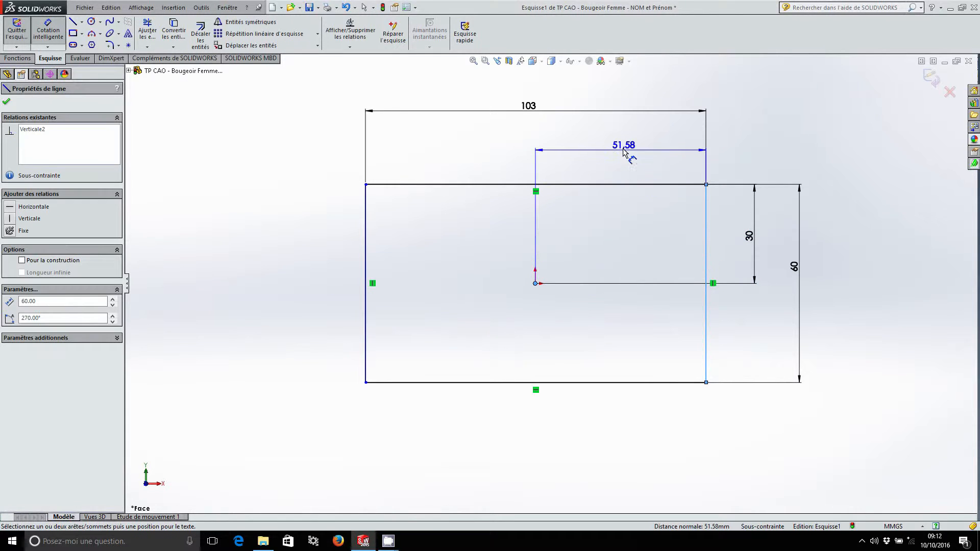
click(625, 152)
text(31)
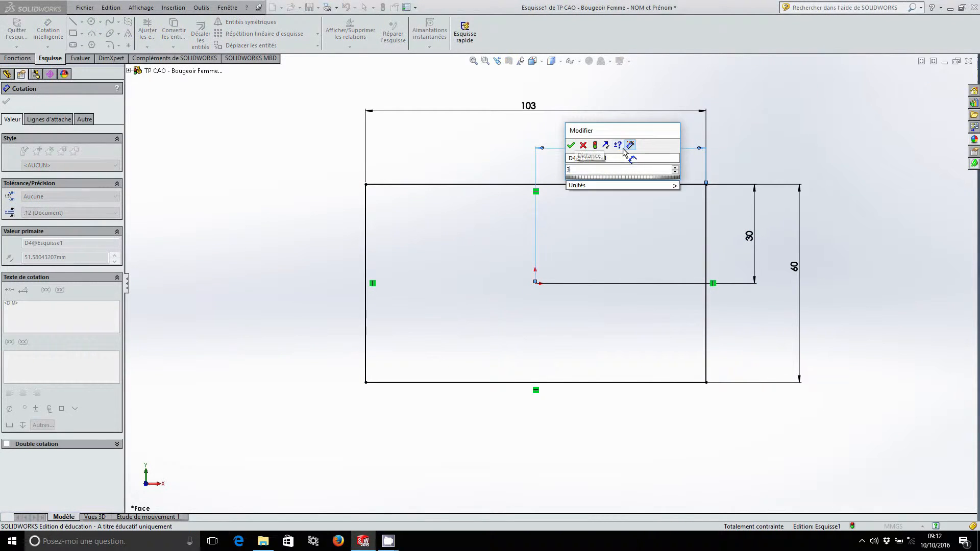
key(Return)
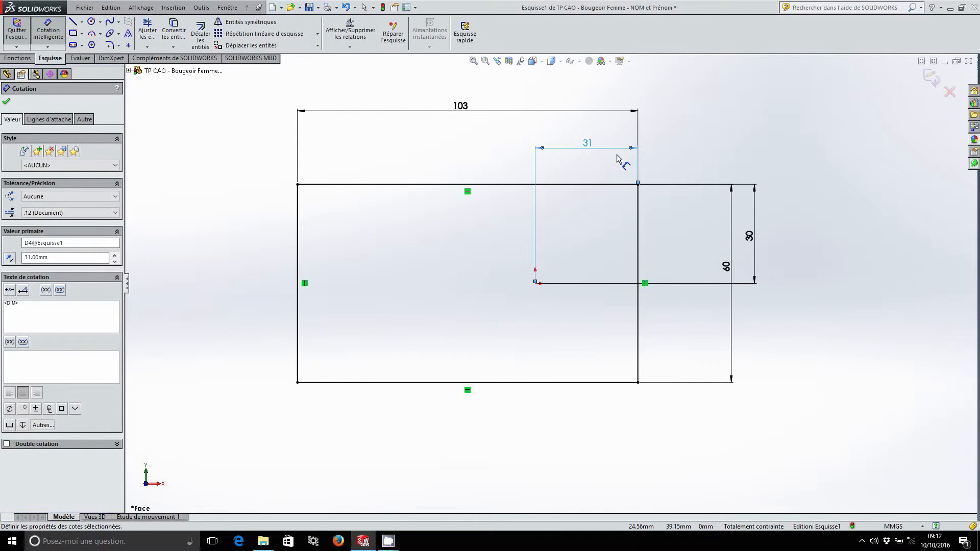
key(Escape)
drag(736, 271, 796, 261)
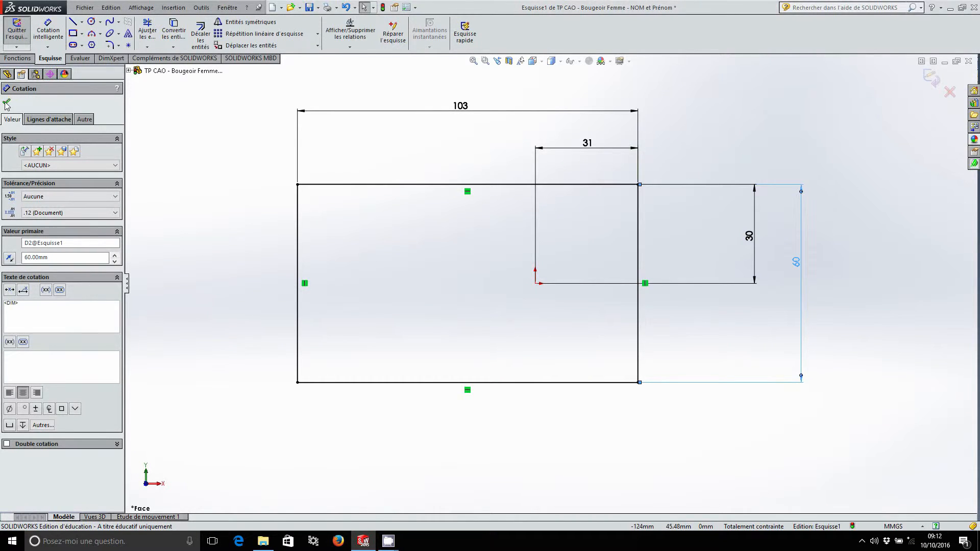
click(6, 105)
Extrude the rectangle as a blind boss 25 mm deep from the sketch plane and save the part.
click(24, 59)
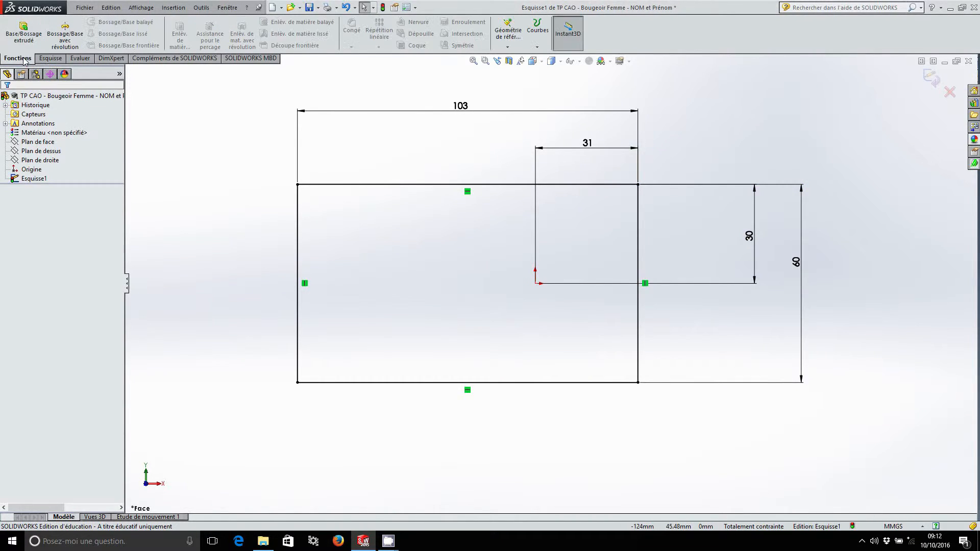
click(23, 35)
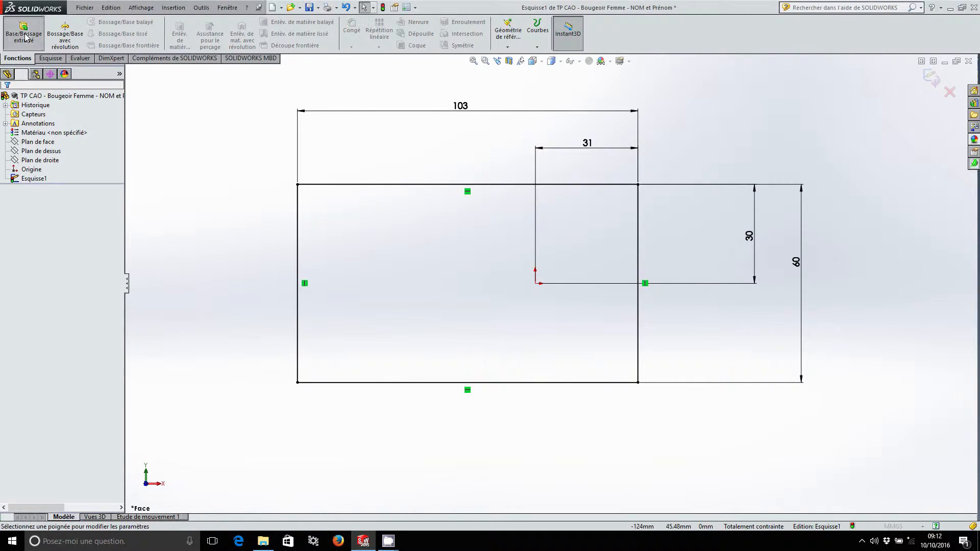
text(25)
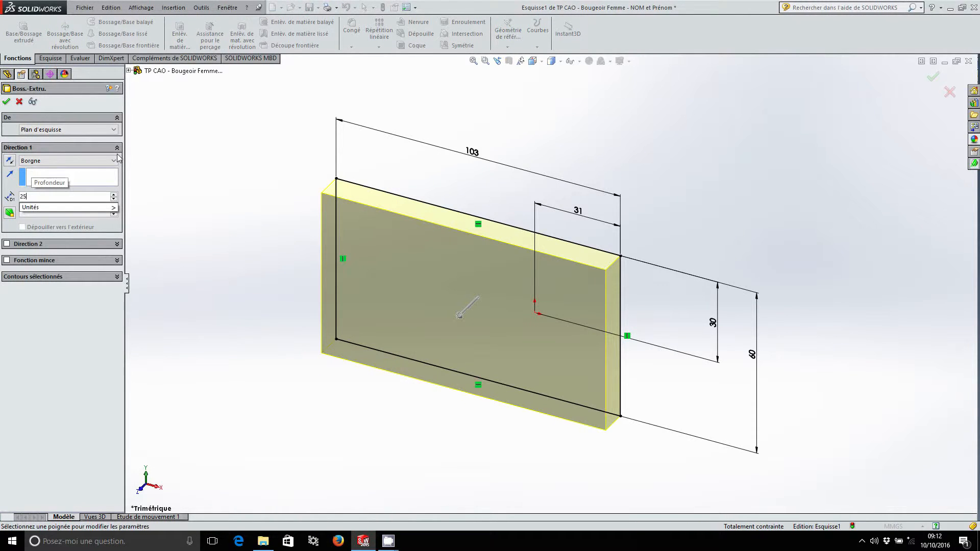
key(Return)
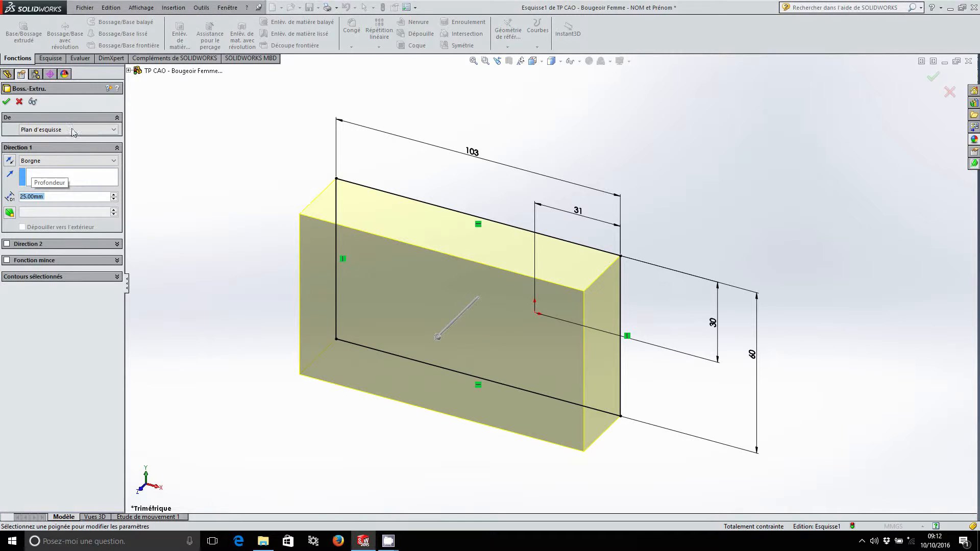
click(6, 103)
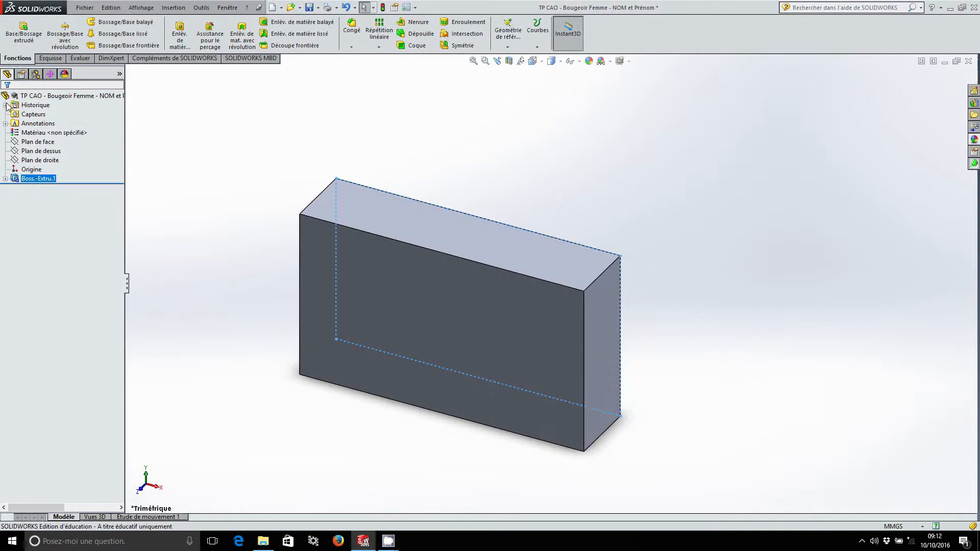
key(f)
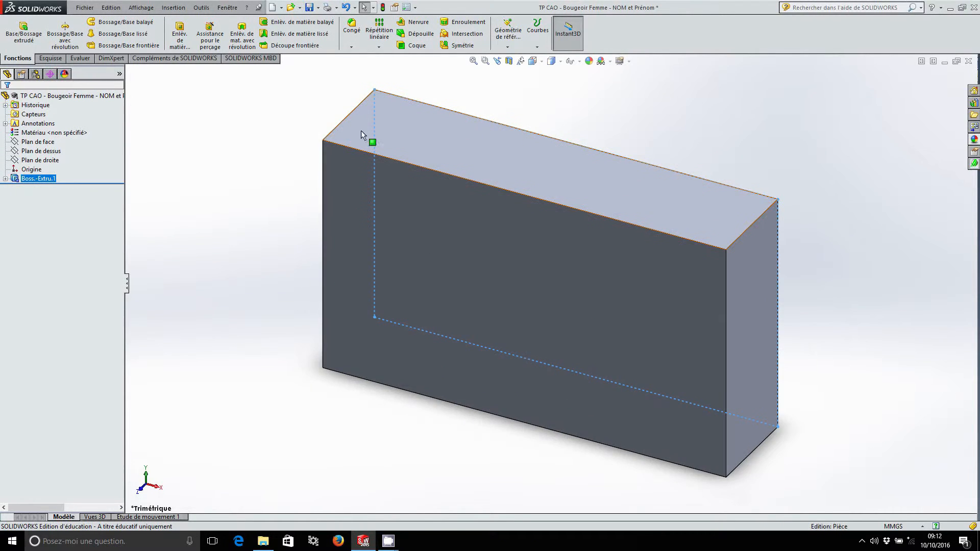
click(284, 179)
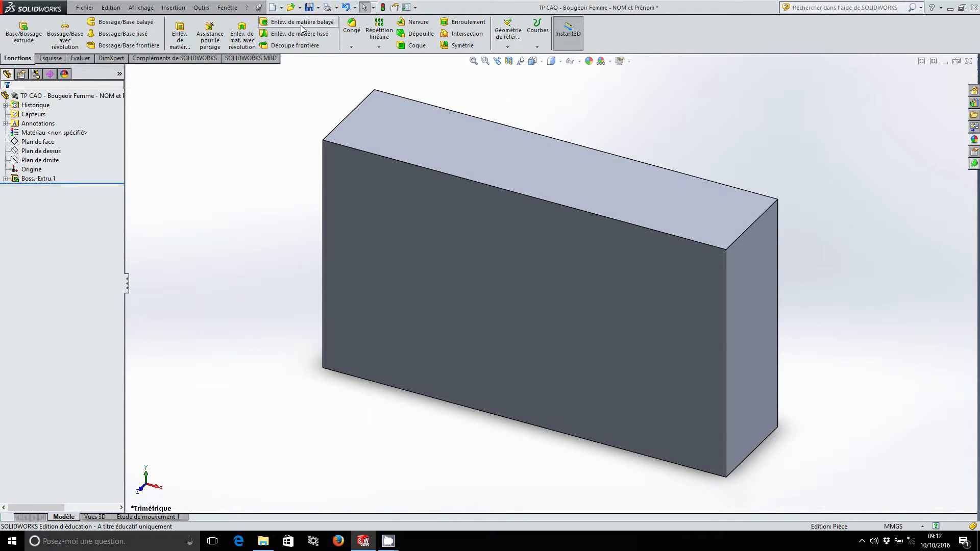
click(308, 7)
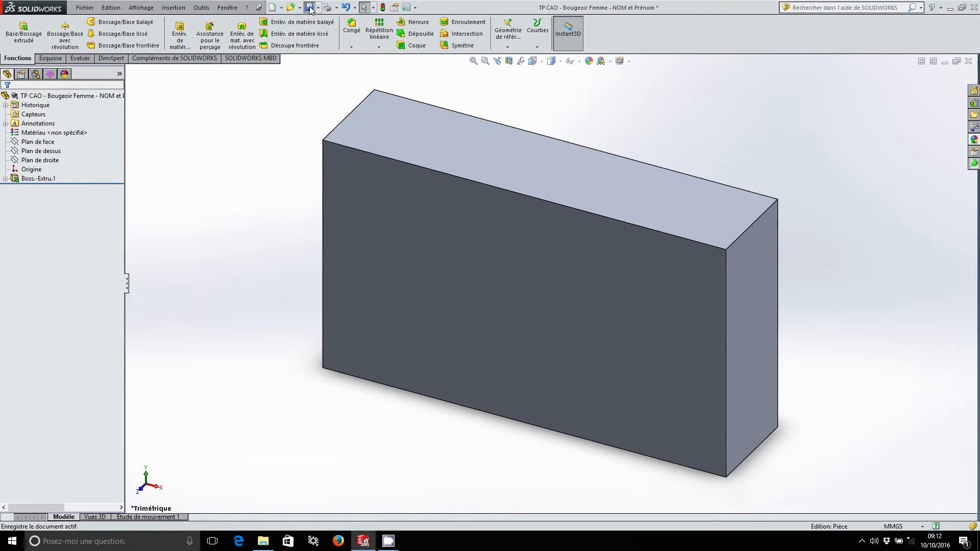
Colour the whole part pink with RGB values 255, 128, 255.
click(104, 96)
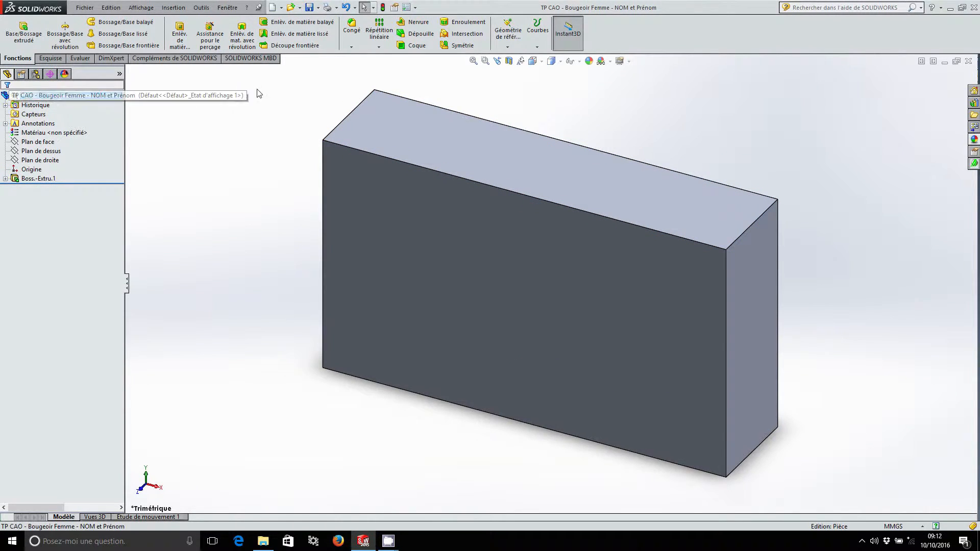
click(589, 61)
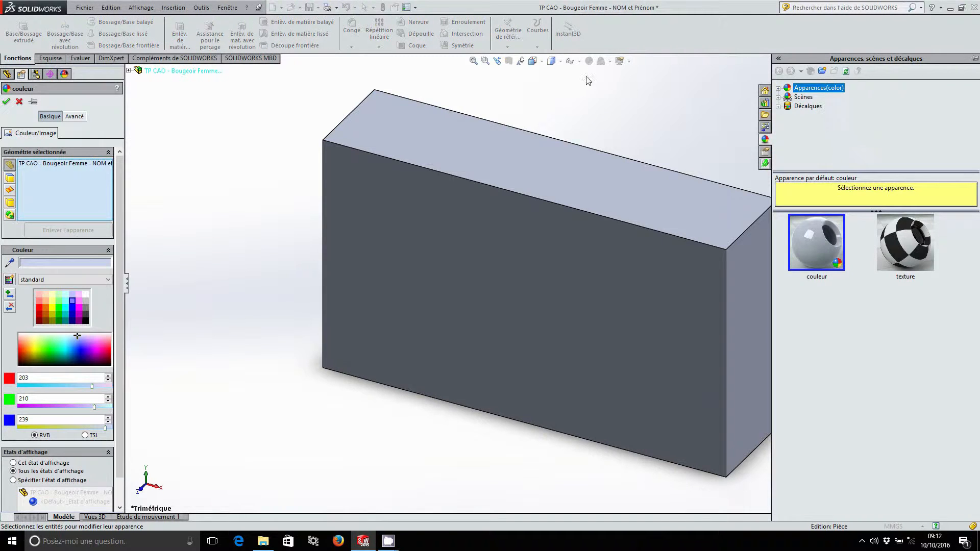
click(79, 302)
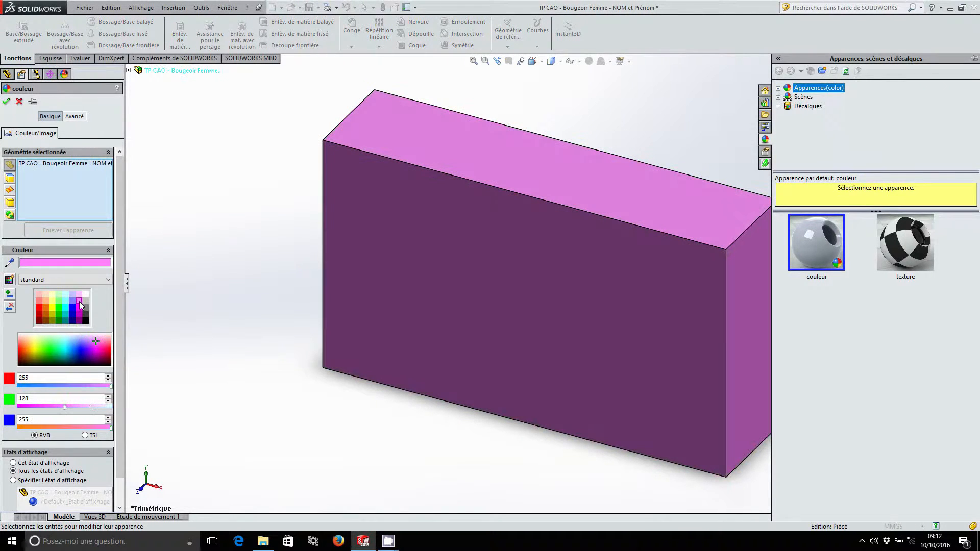
click(7, 102)
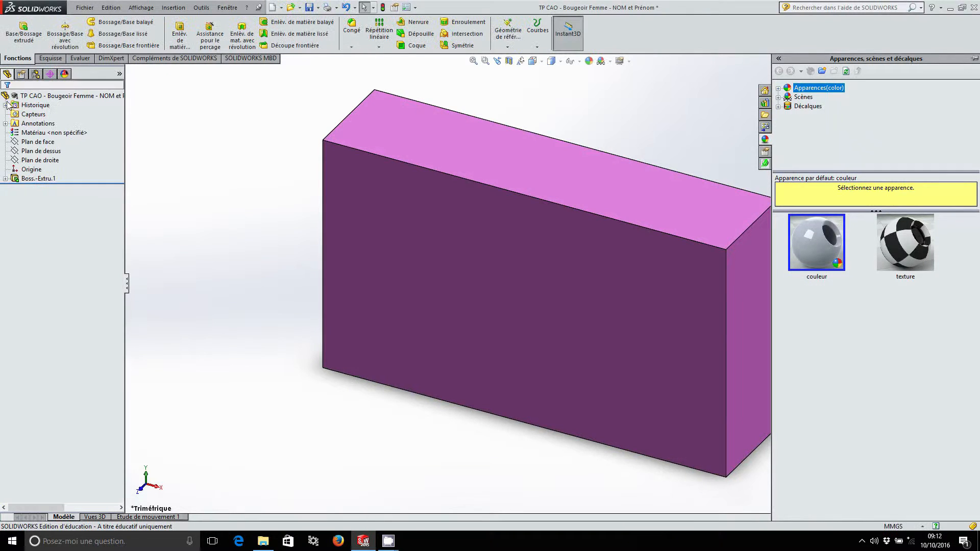
click(255, 157)
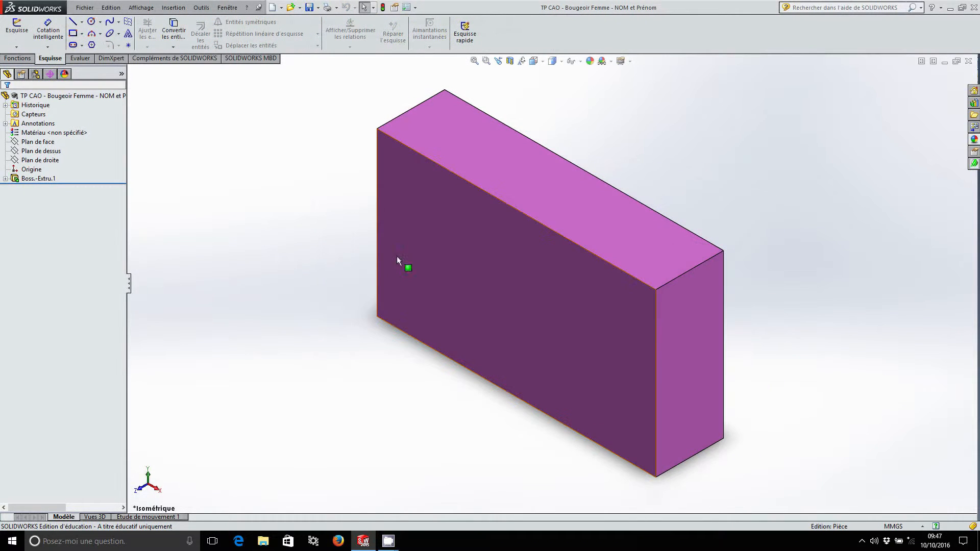
Orient the view normal to the block's large front face and display the model without shading.
click(450, 259)
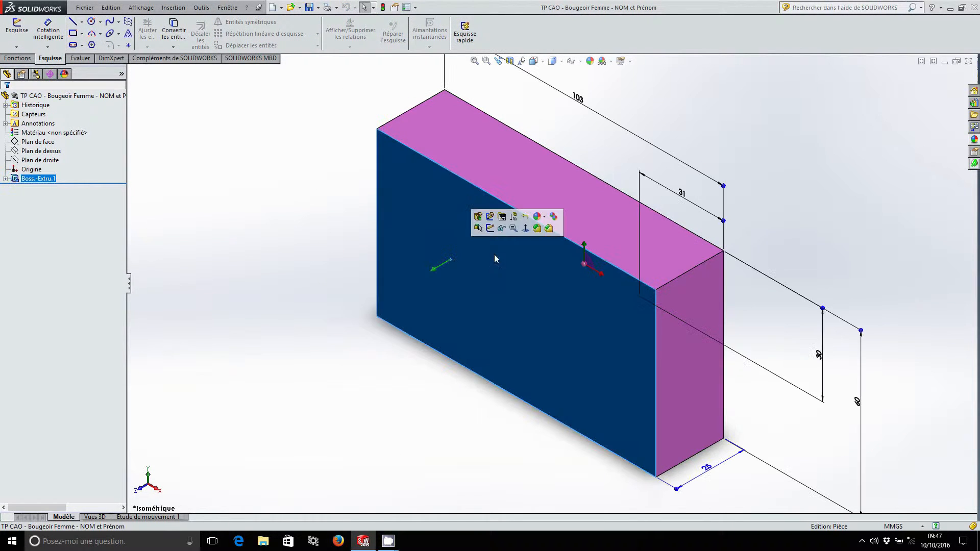
click(526, 229)
mouse_move(552, 62)
click(553, 101)
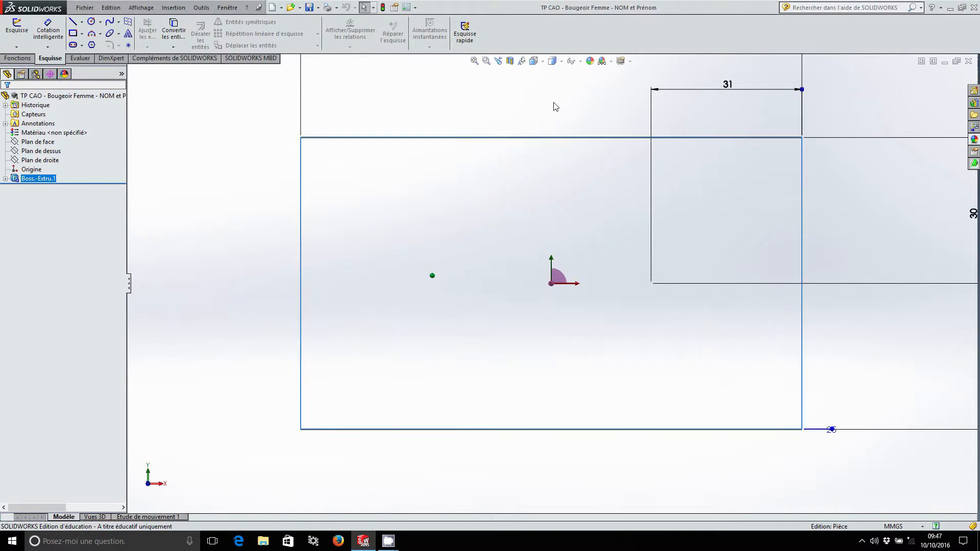
Start a sketch on the block's front face and draw a circle centred on the origin with a radius of about 26 mm.
click(22, 38)
click(93, 24)
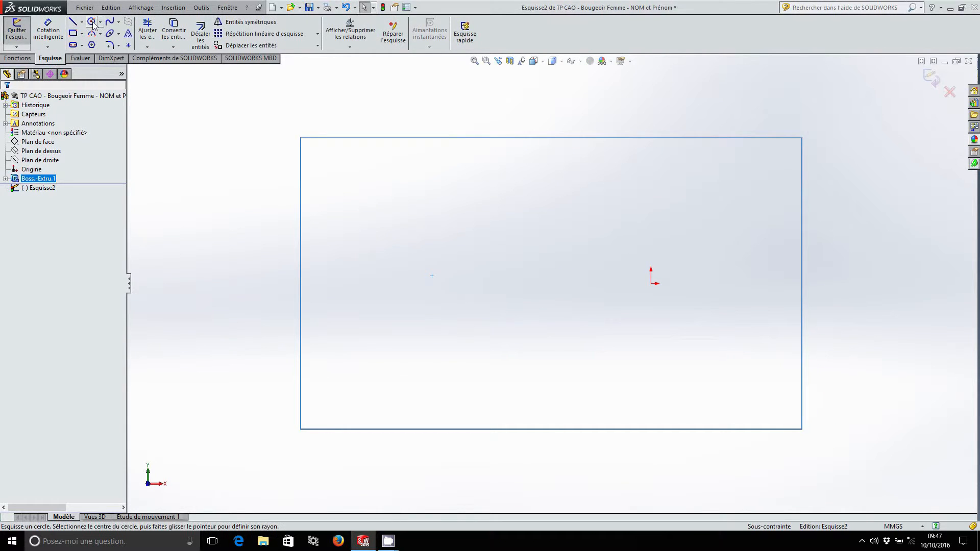
click(92, 23)
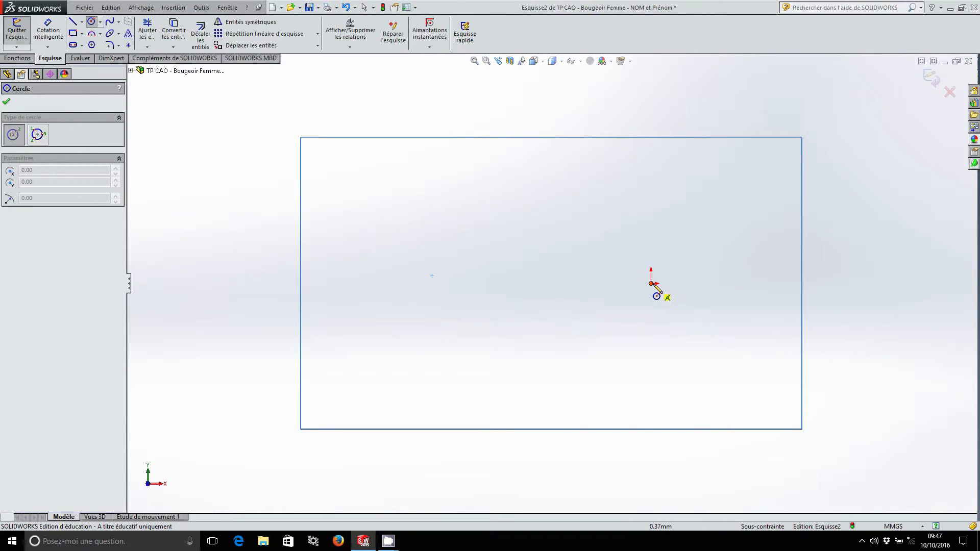
drag(651, 283, 698, 400)
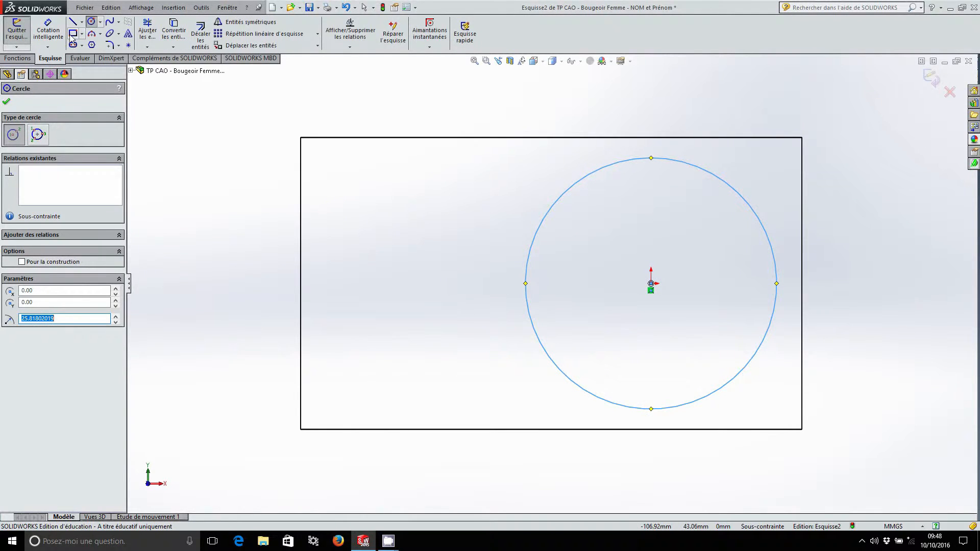
Draw a horizontal construction line about 77 mm long from the origin leftward past the block's left edge.
click(82, 23)
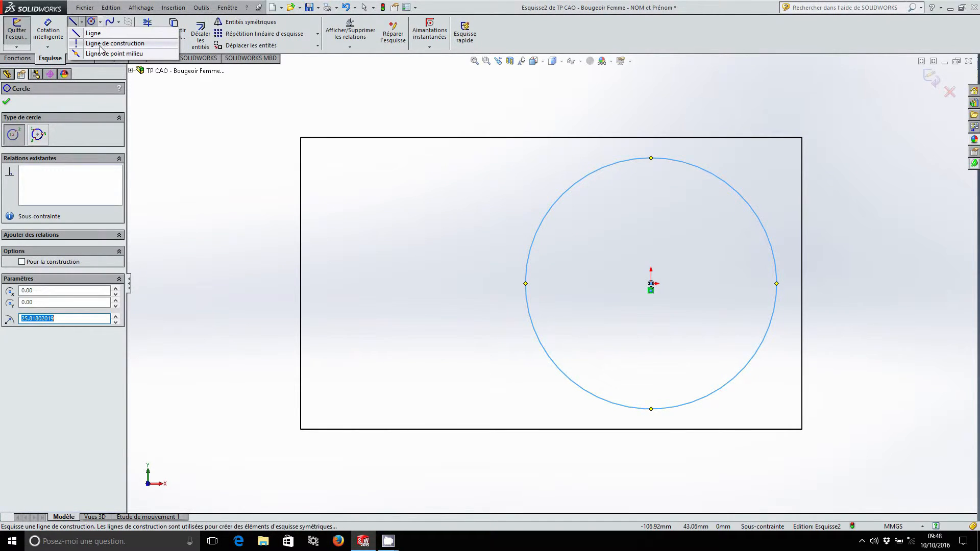
click(101, 45)
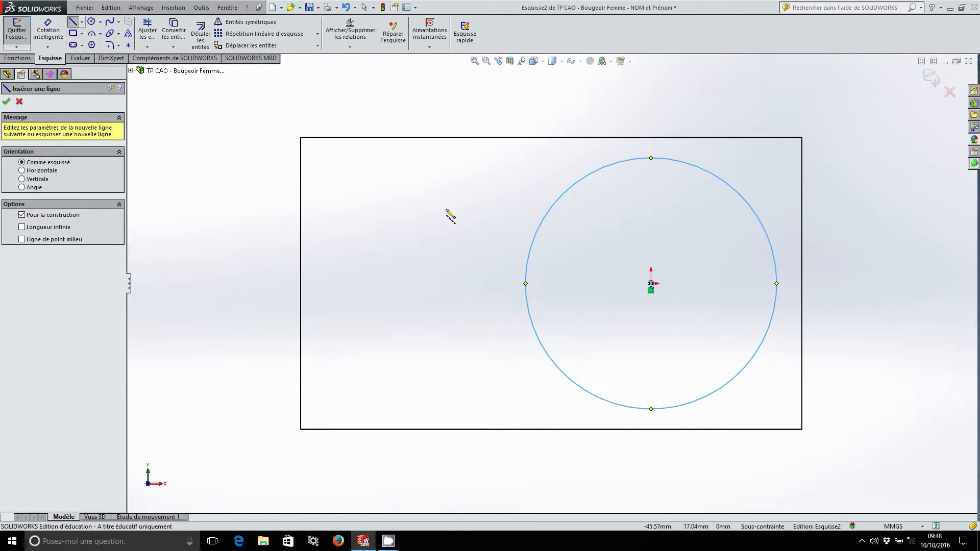
click(651, 284)
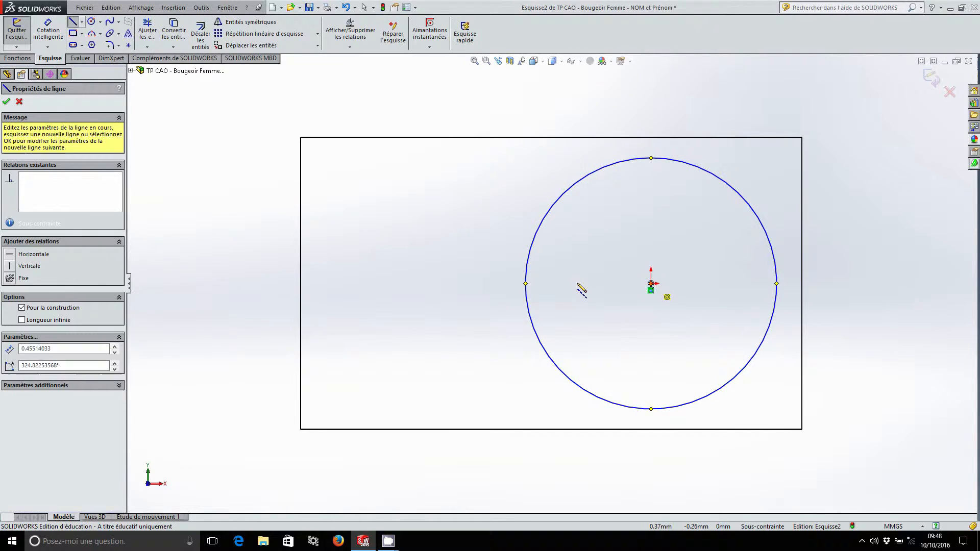
click(275, 283)
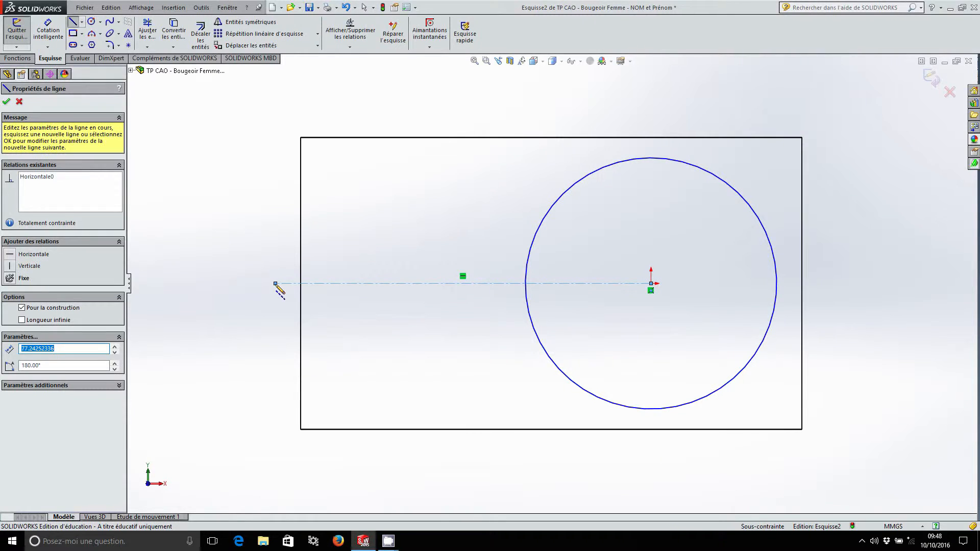
key(Escape)
click(74, 23)
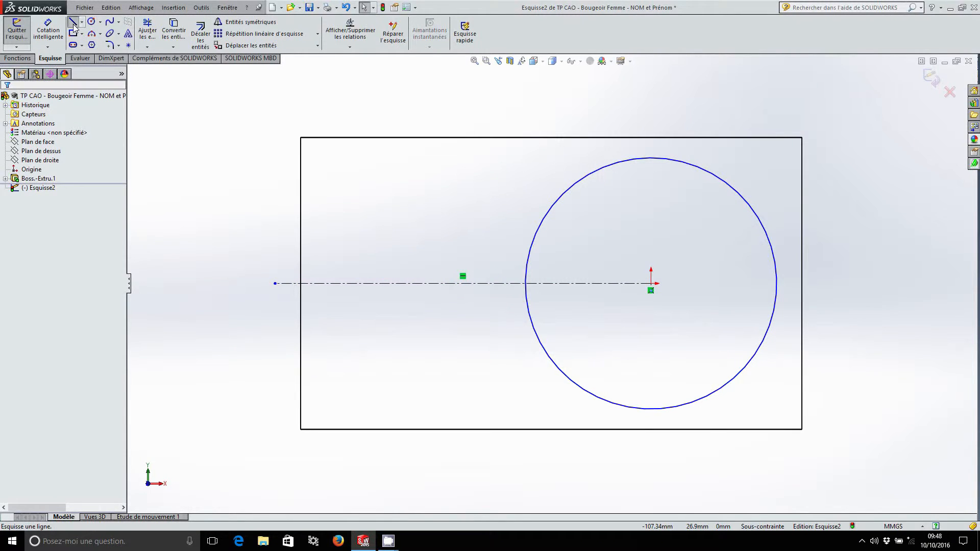
click(534, 240)
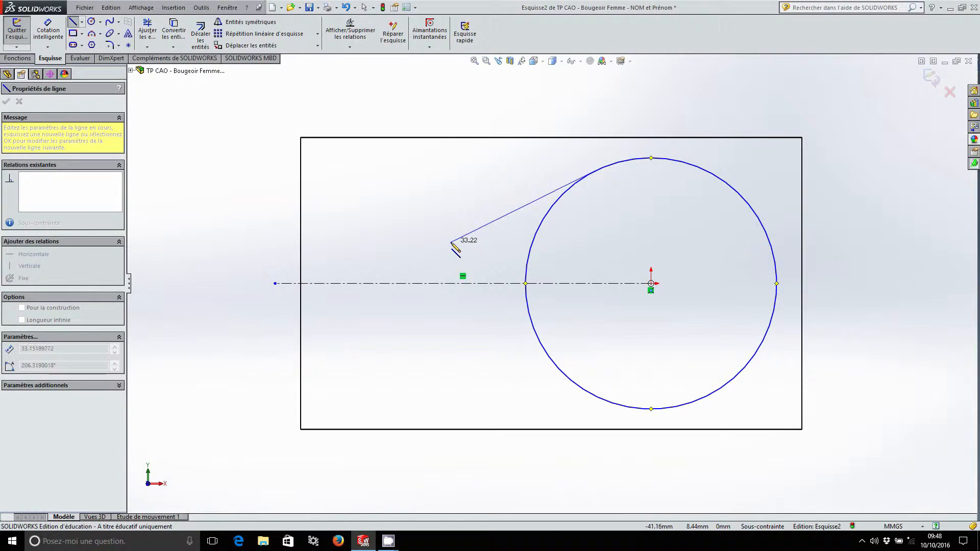
key(Escape)
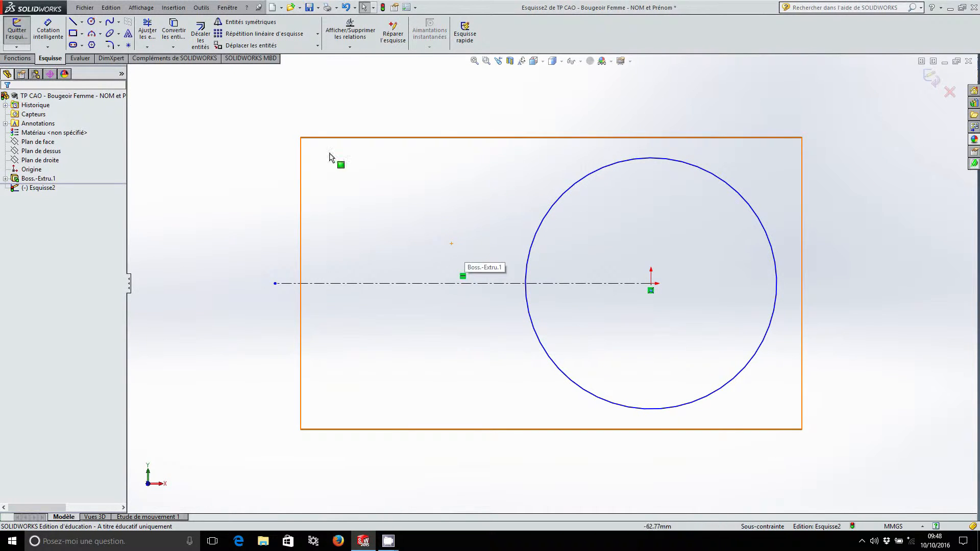
Sketch connected lines from inside the circle leftward above the centreline, with a raised rectangular tab midway, ending in a vertical line crossing the centreline.
click(74, 23)
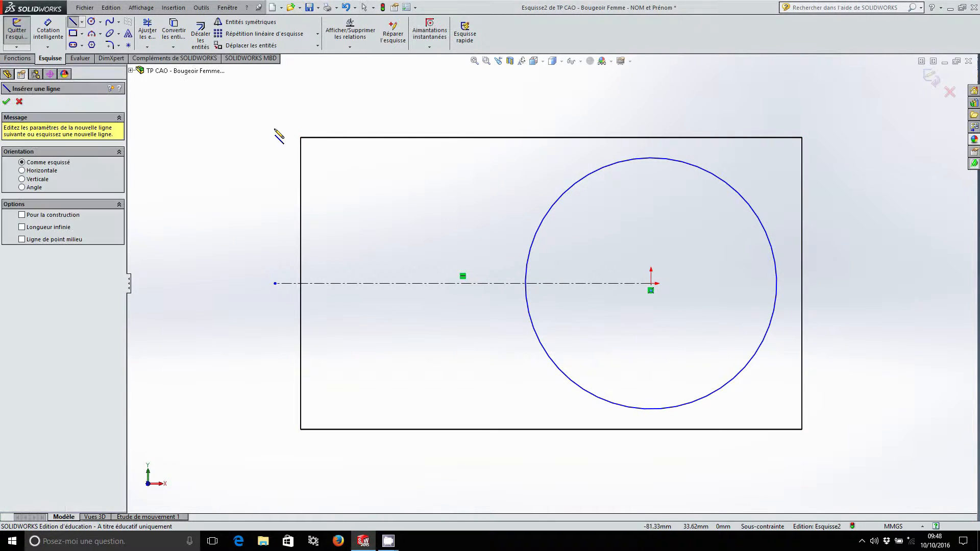
click(546, 237)
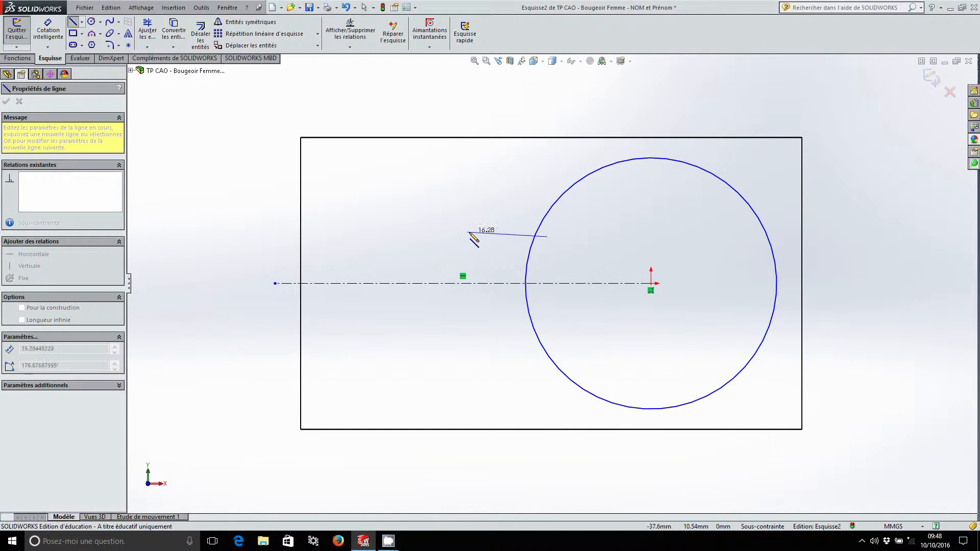
click(477, 237)
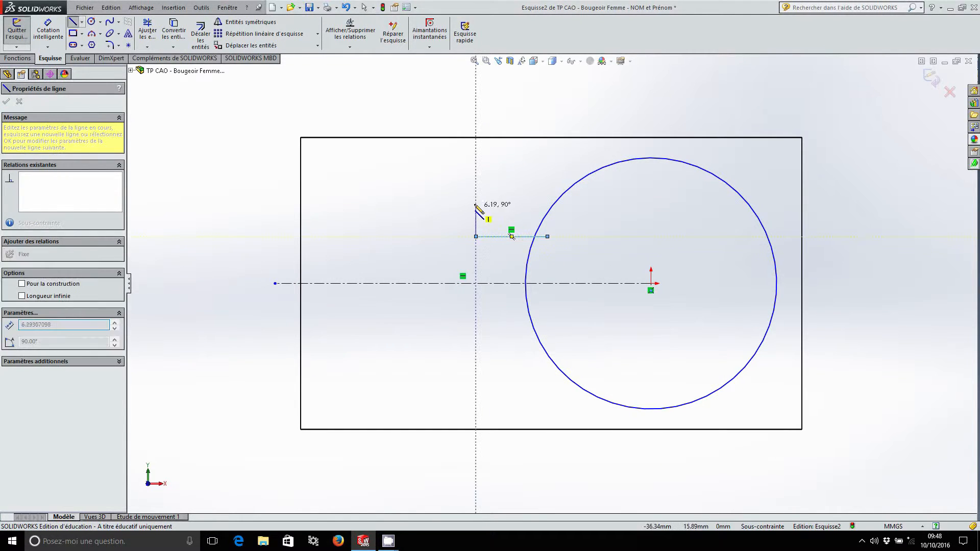
click(476, 200)
click(428, 199)
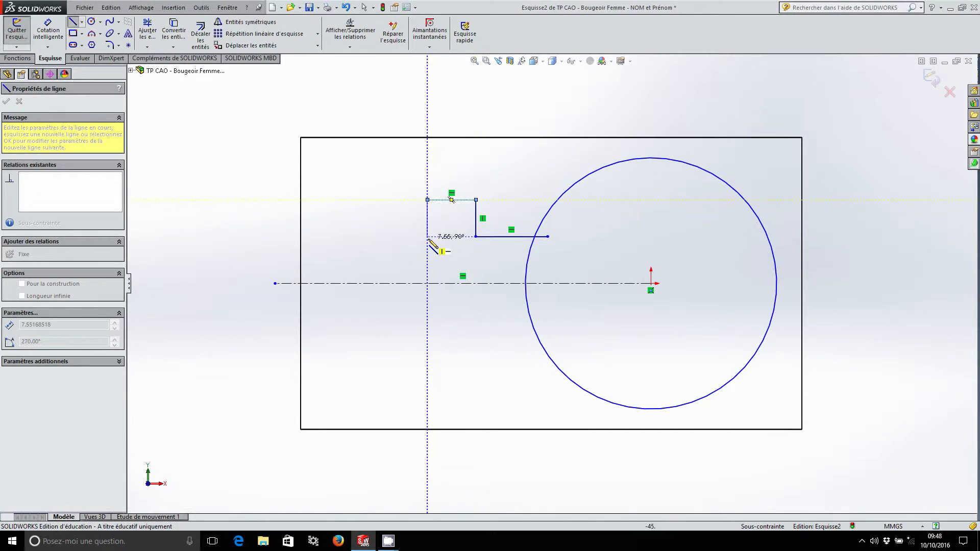
click(337, 236)
click(337, 321)
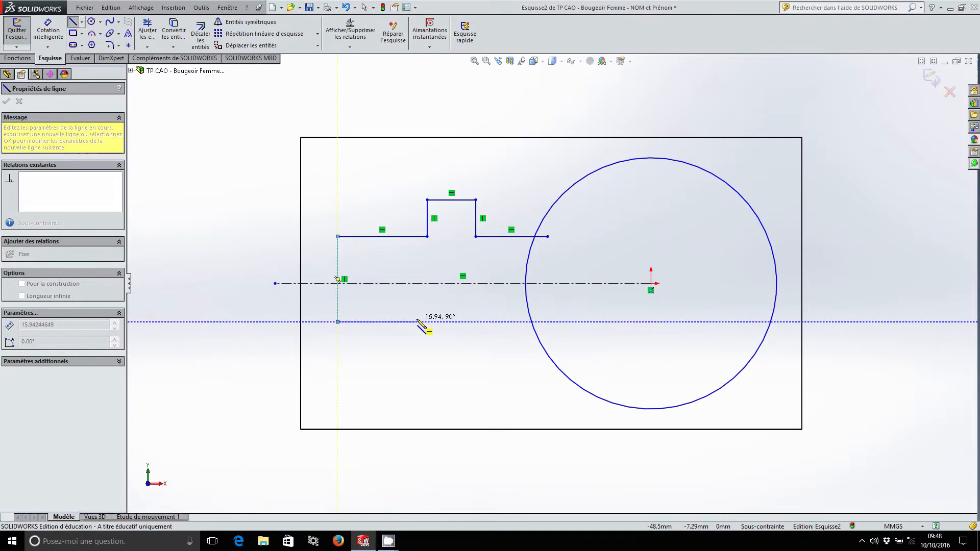
Continue the line chain below the centreline with a matching downward tab, ending inside the circle.
click(428, 321)
click(427, 370)
click(476, 370)
click(476, 322)
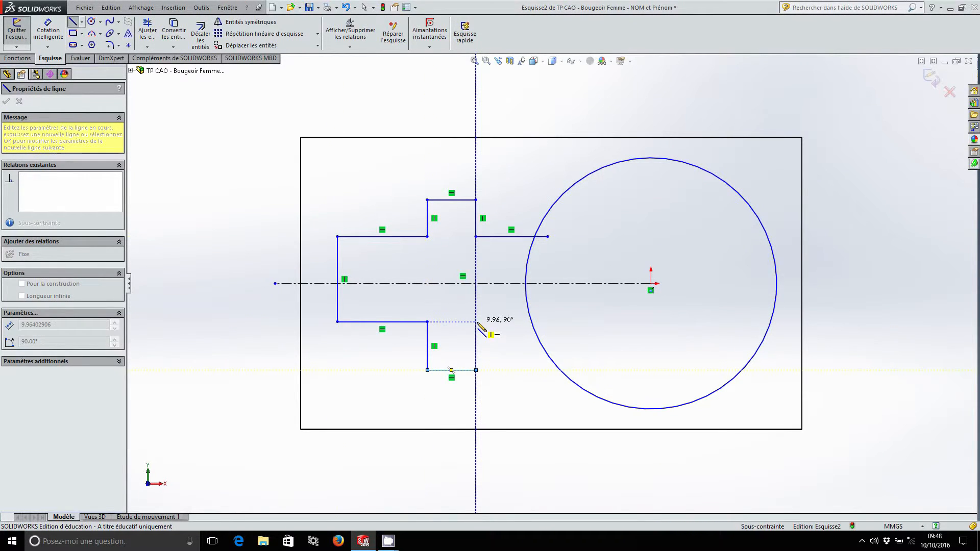
double_click(547, 322)
key(Escape)
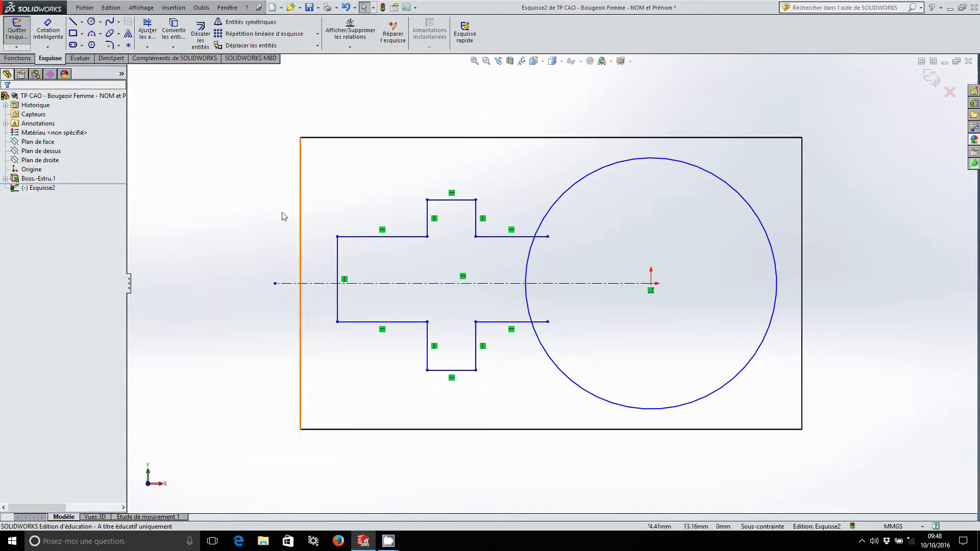
Trim both line ends inside the circle and the circle's left arc between the two horizontal lines to form one outline.
click(147, 47)
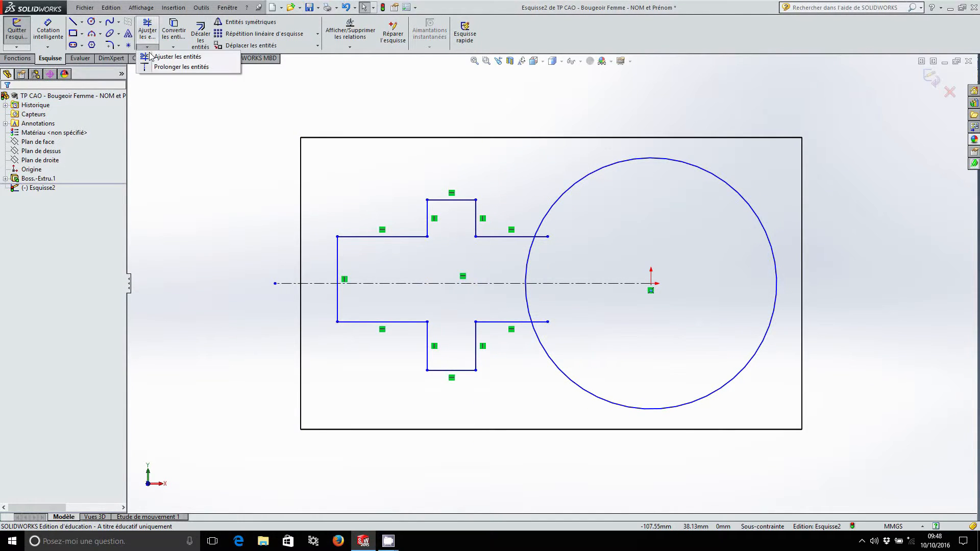
click(173, 57)
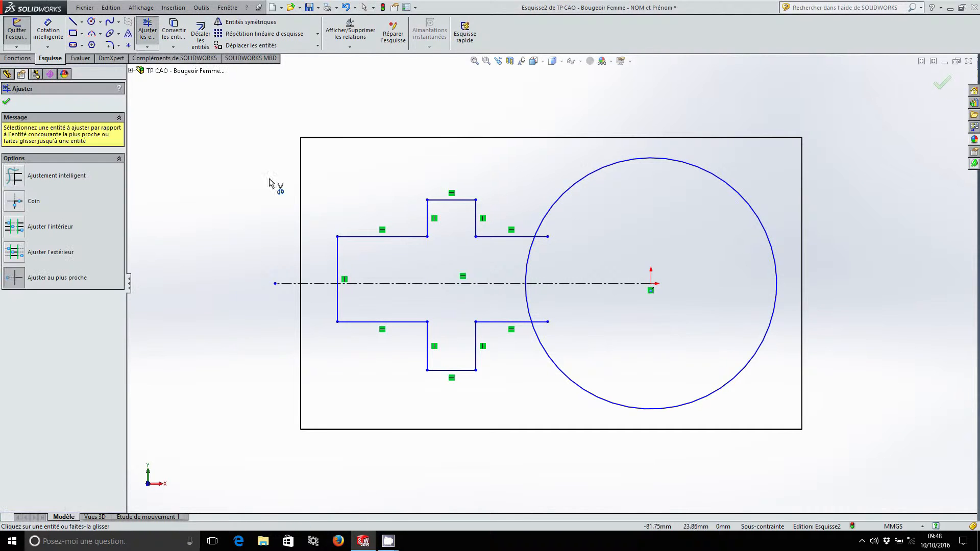
click(544, 239)
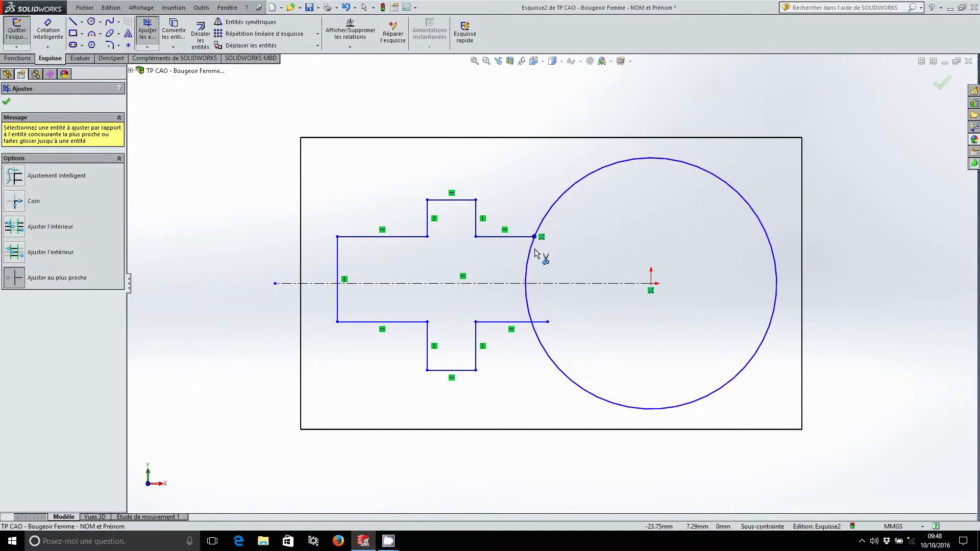
click(531, 275)
click(529, 302)
click(542, 321)
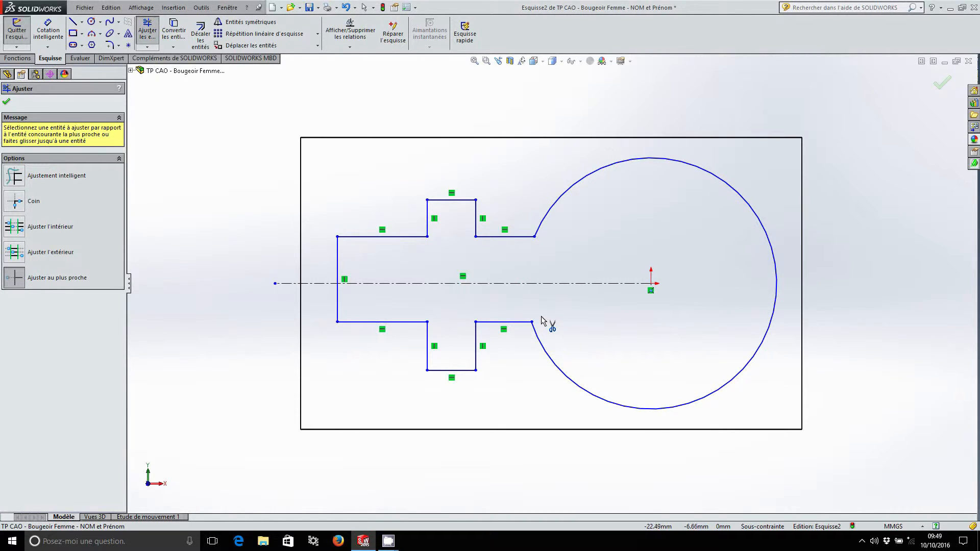
key(Escape)
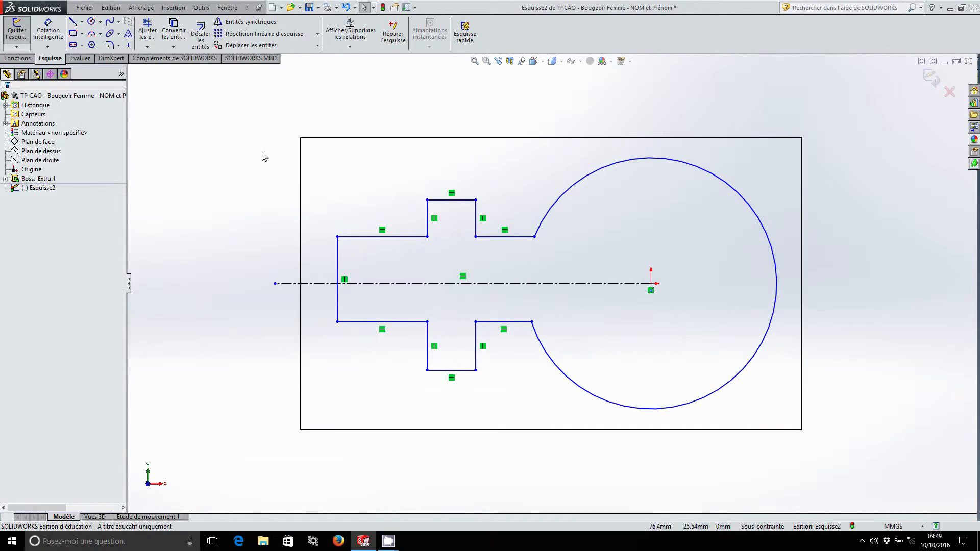
Dimension the large arc with a radius of 29 mm.
click(55, 36)
click(713, 175)
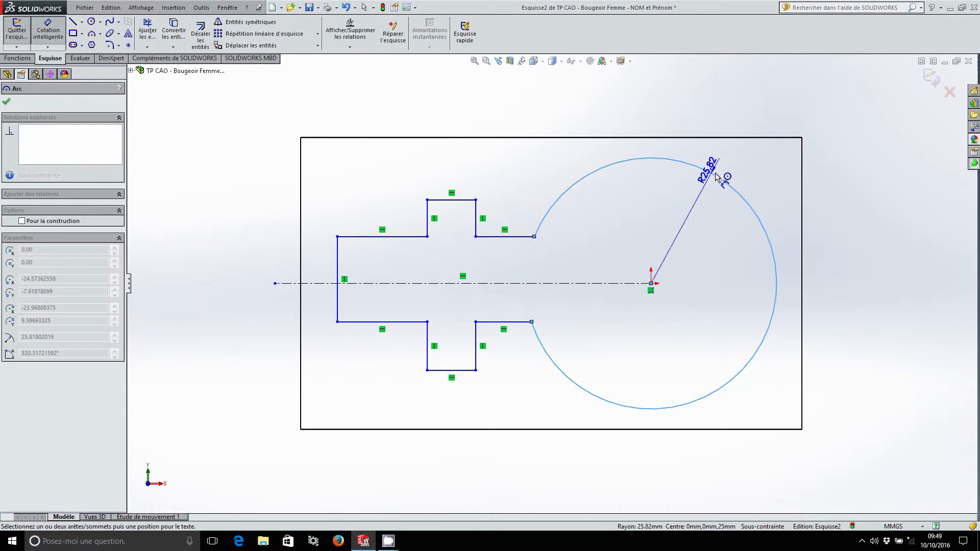
click(771, 170)
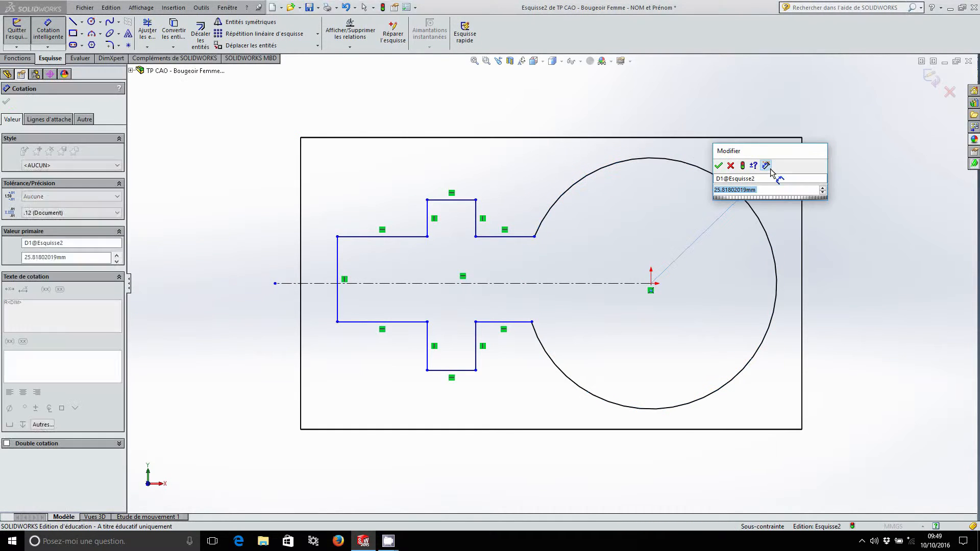
text(29)
key(Return)
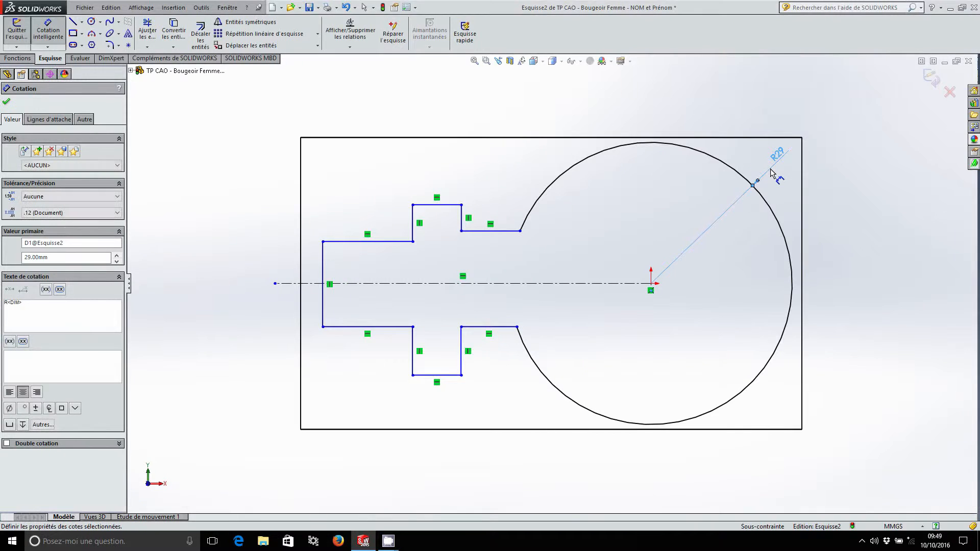
Dimension the distance between the centreline and the upper horizontal line adjoining the arc as 6 mm.
click(488, 231)
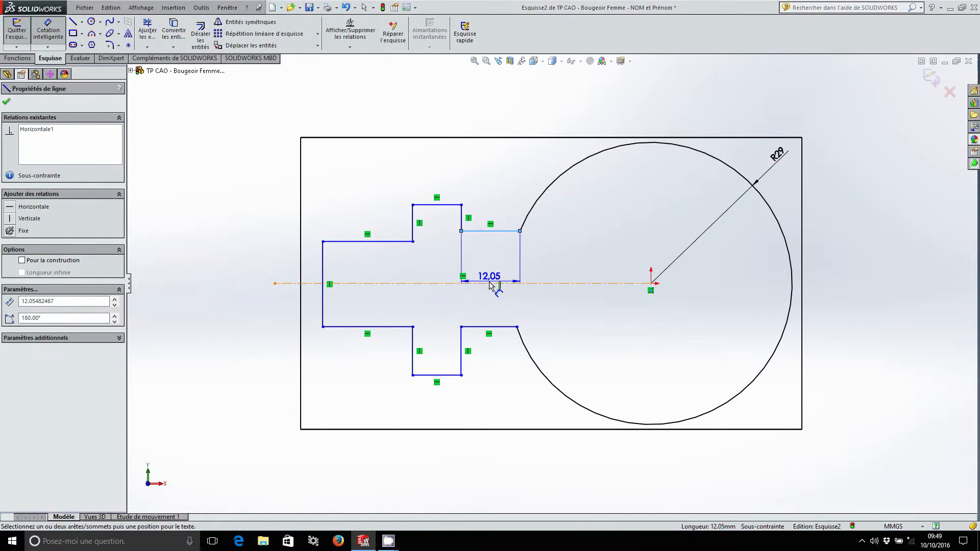
click(491, 283)
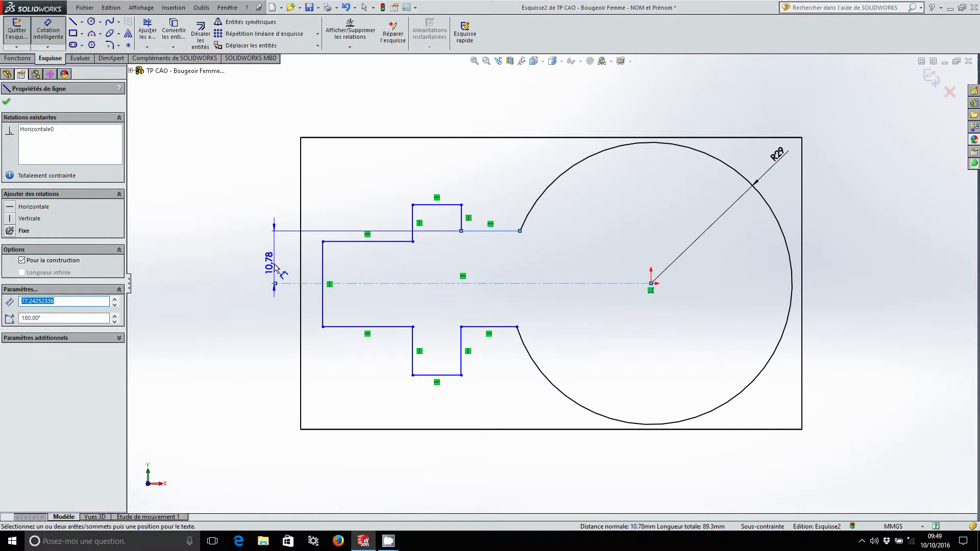
click(275, 264)
text(6)
key(Return)
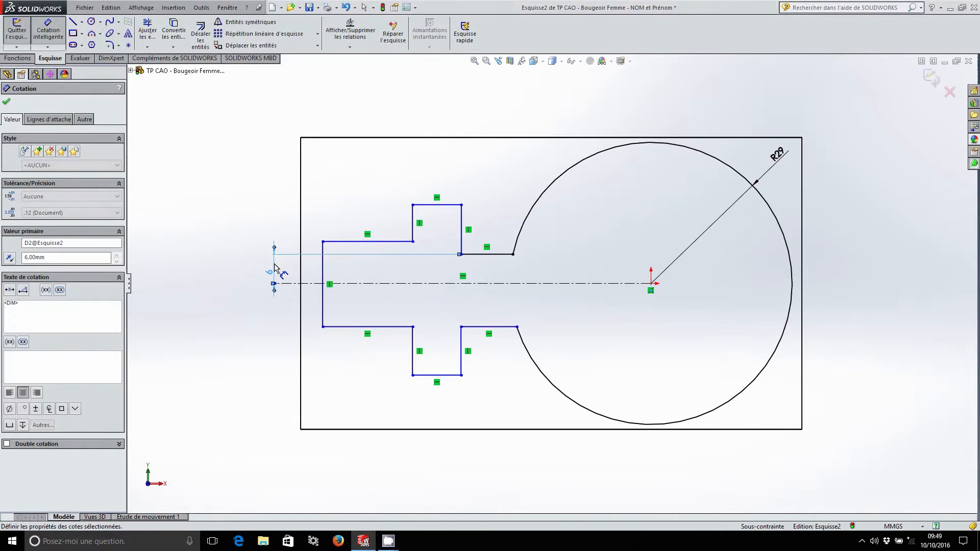
Dimension the distance between the upper and lower horizontal neck lines adjoining the arc as 12 mm.
click(482, 254)
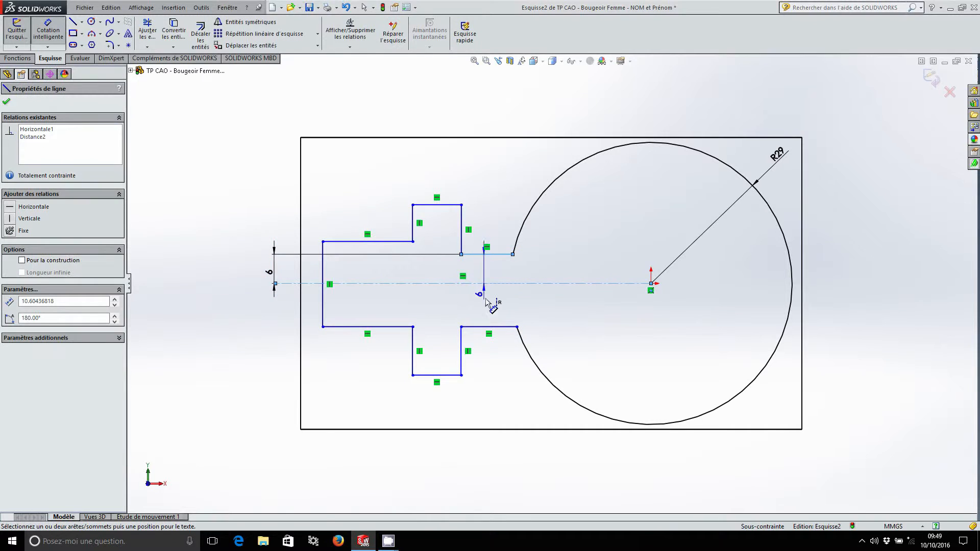
click(495, 326)
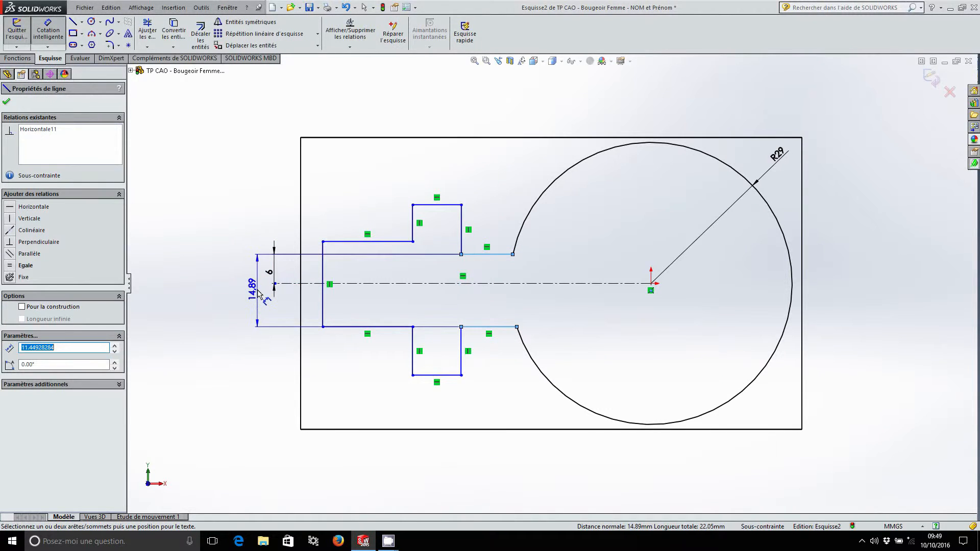
click(257, 295)
text(12)
key(Return)
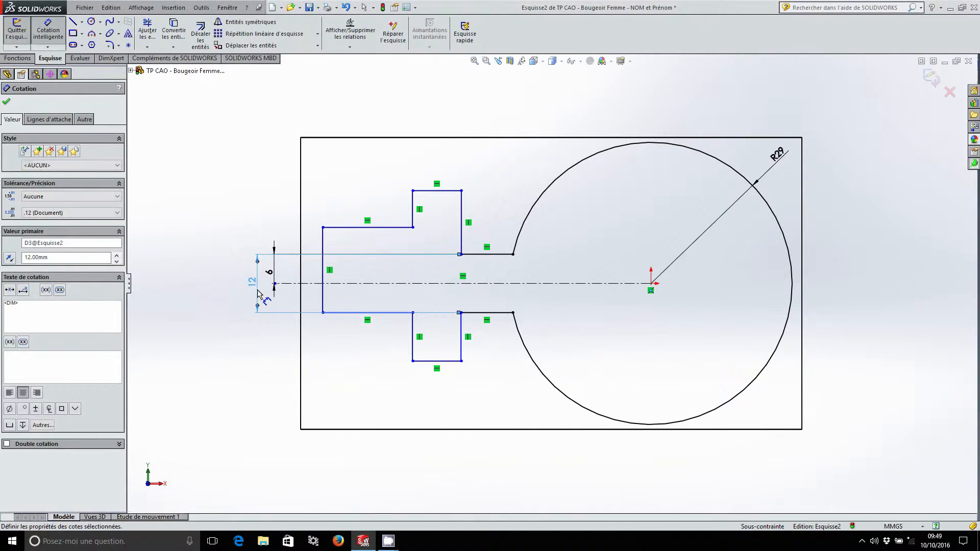
key(Escape)
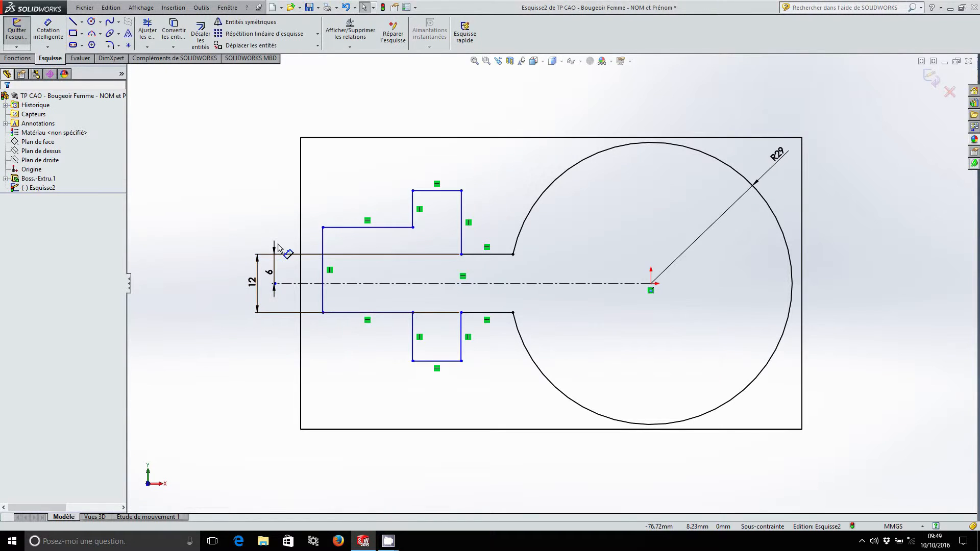
Add a collinear relation between the two upper horizontal neck lines on either side of the upper tab.
click(348, 48)
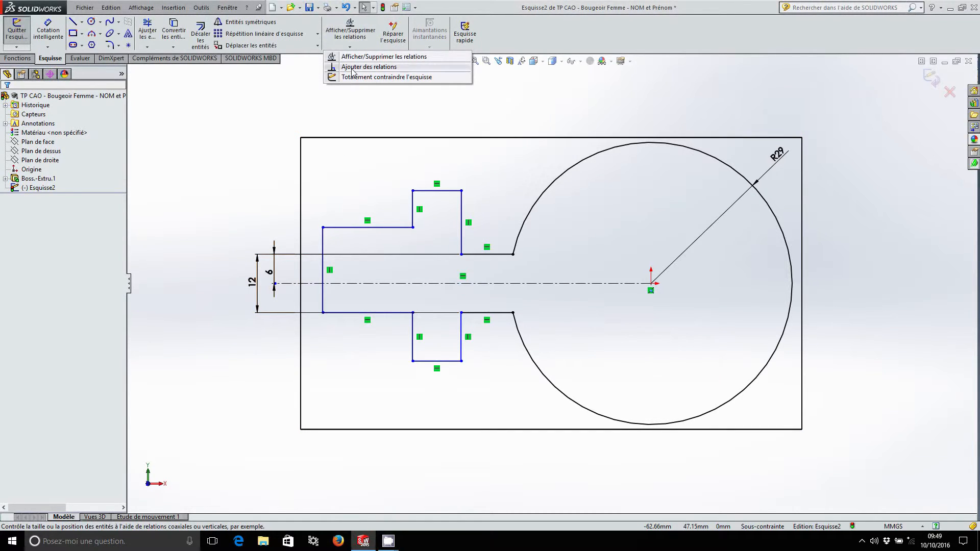
click(352, 71)
click(490, 254)
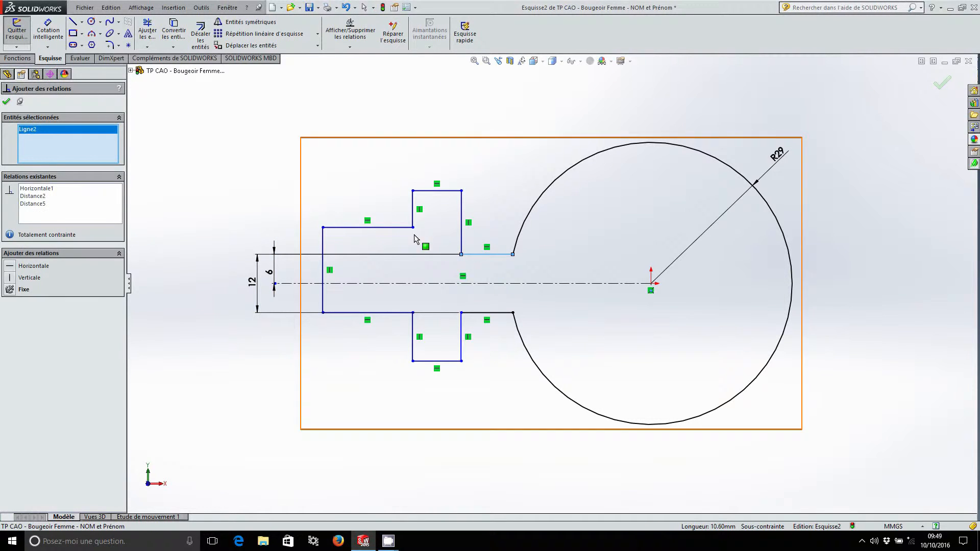
click(398, 228)
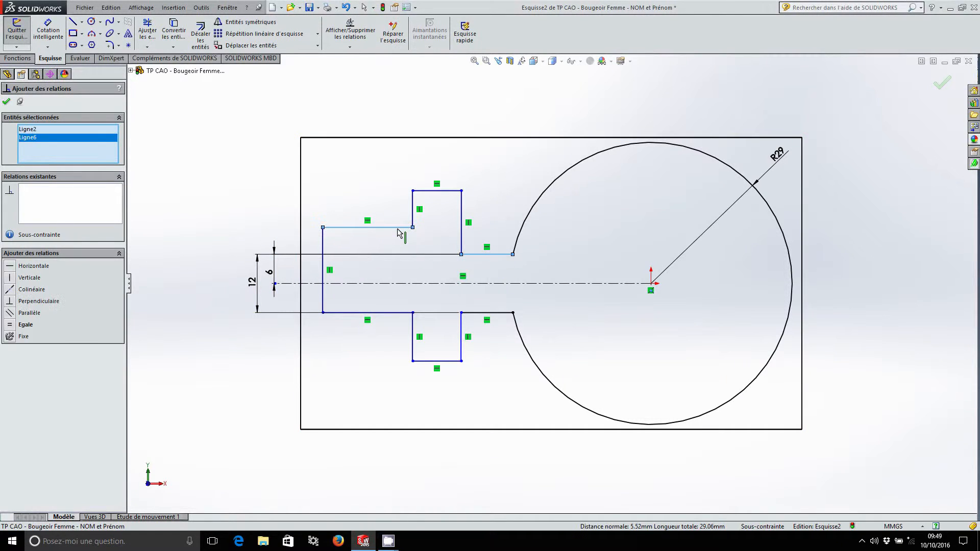
click(12, 289)
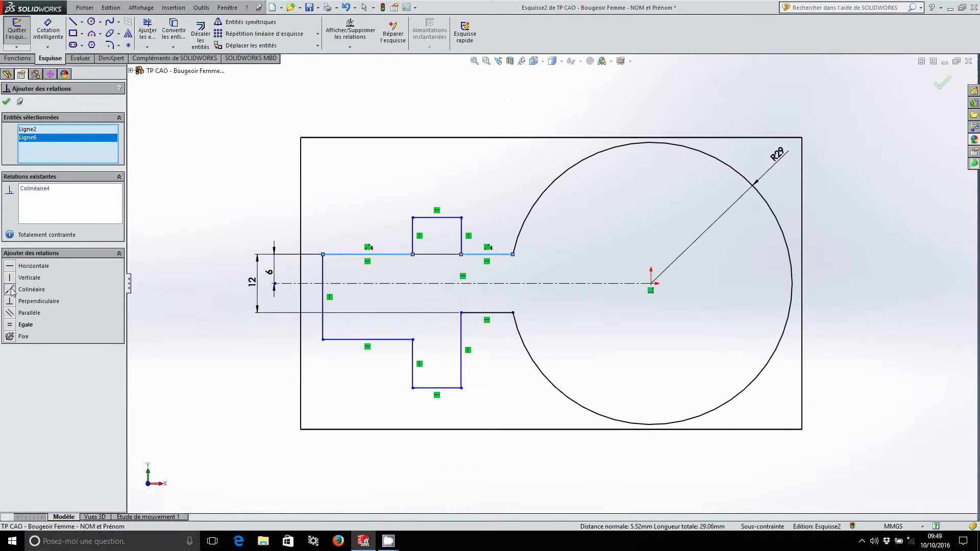
click(6, 102)
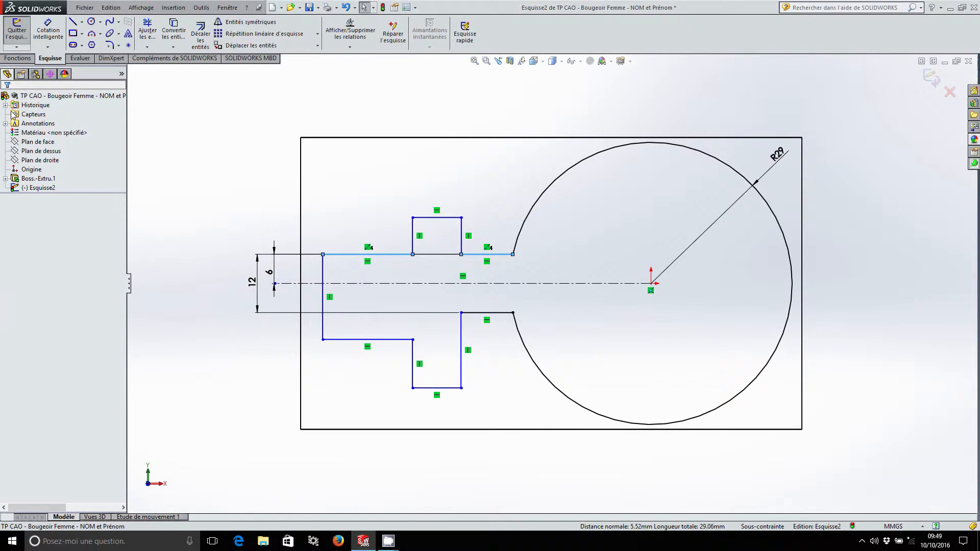
Add a collinear relation between the two lower horizontal neck lines on either side of the lower tab.
click(350, 48)
click(336, 121)
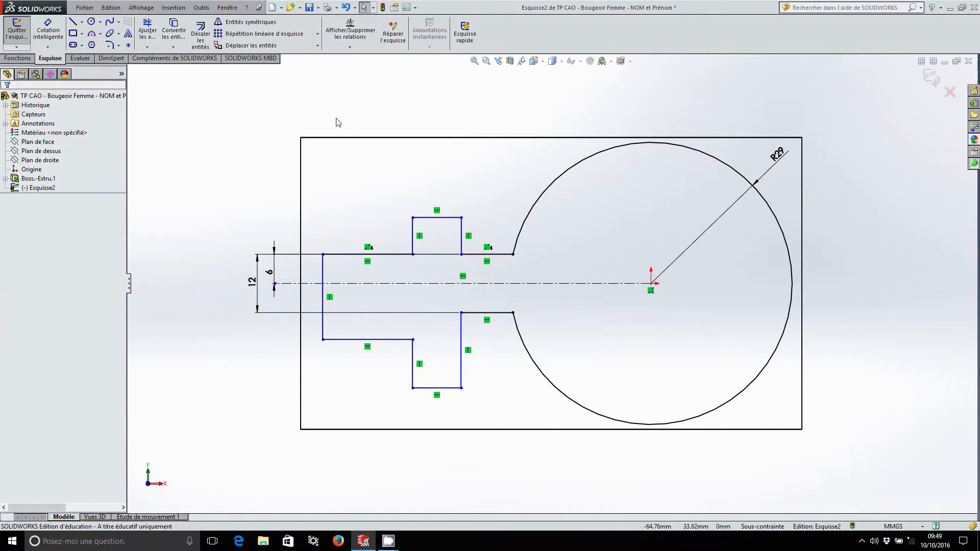
click(350, 47)
click(369, 67)
click(488, 312)
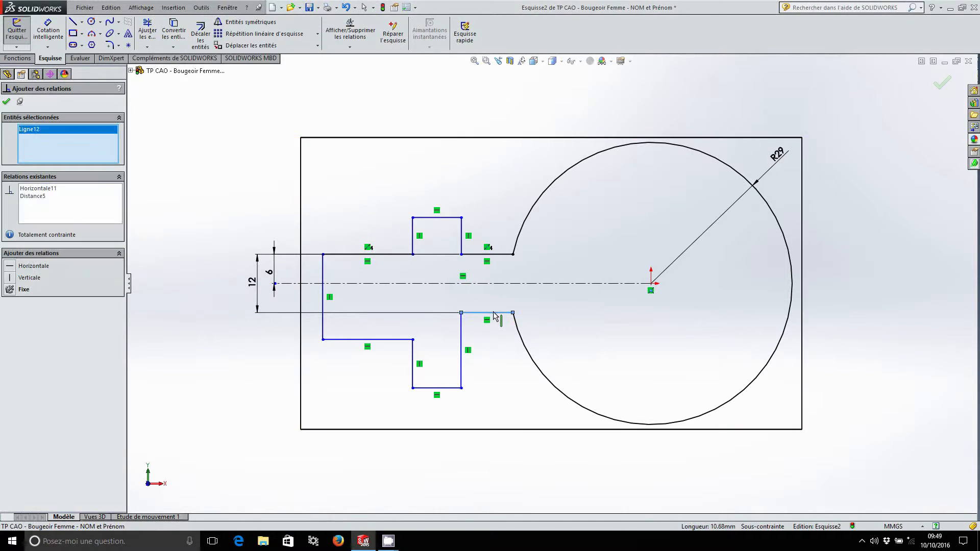
click(405, 338)
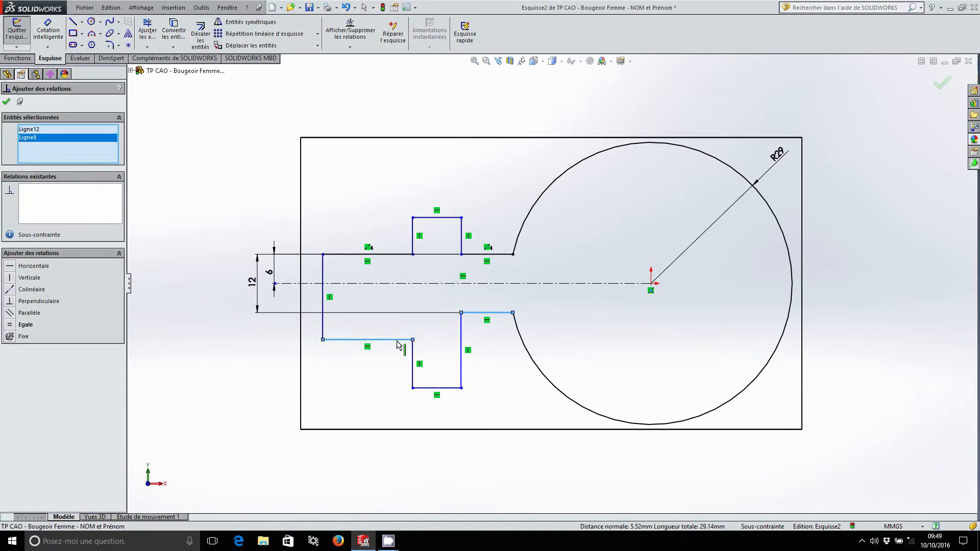
click(14, 289)
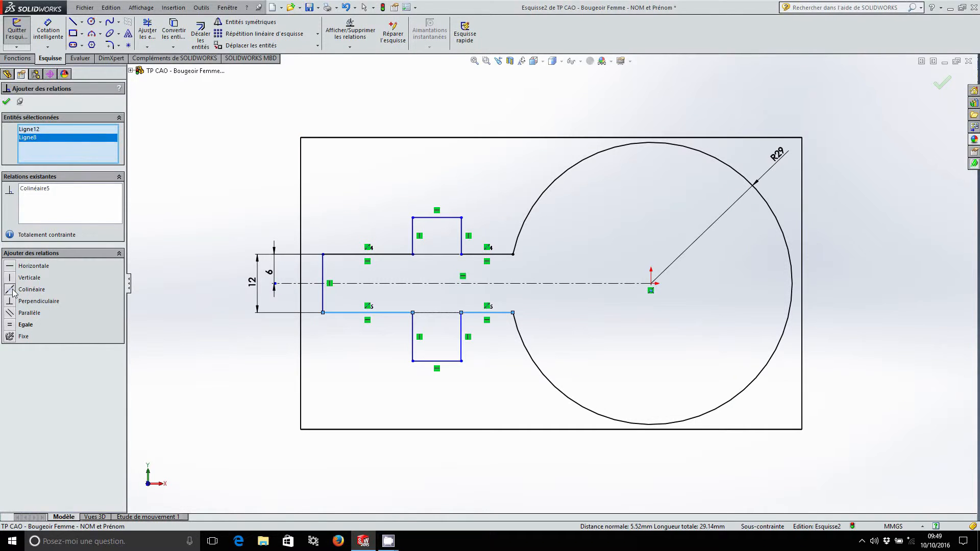
click(7, 102)
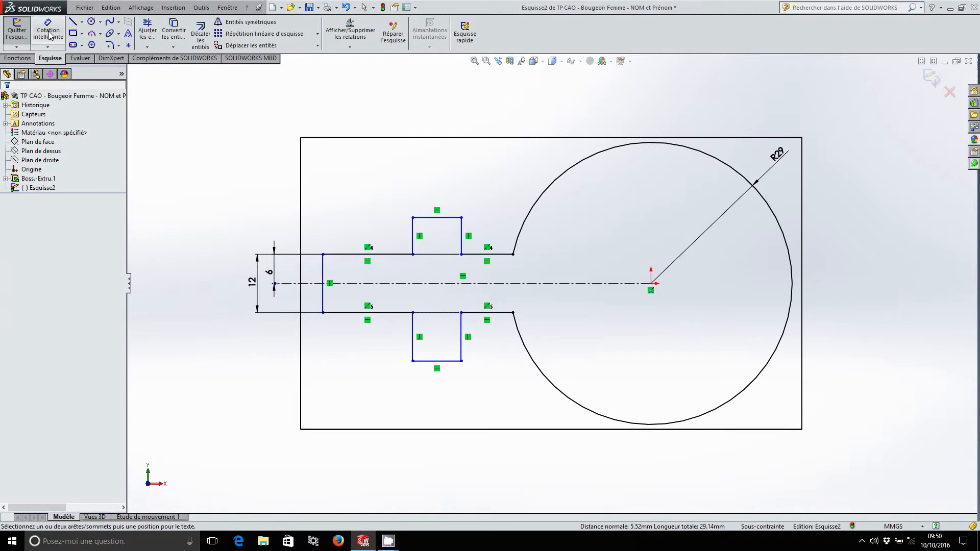
Dimension the distance from the centreline to the upper tab's outer horizontal edge as 18 mm.
click(48, 33)
click(437, 218)
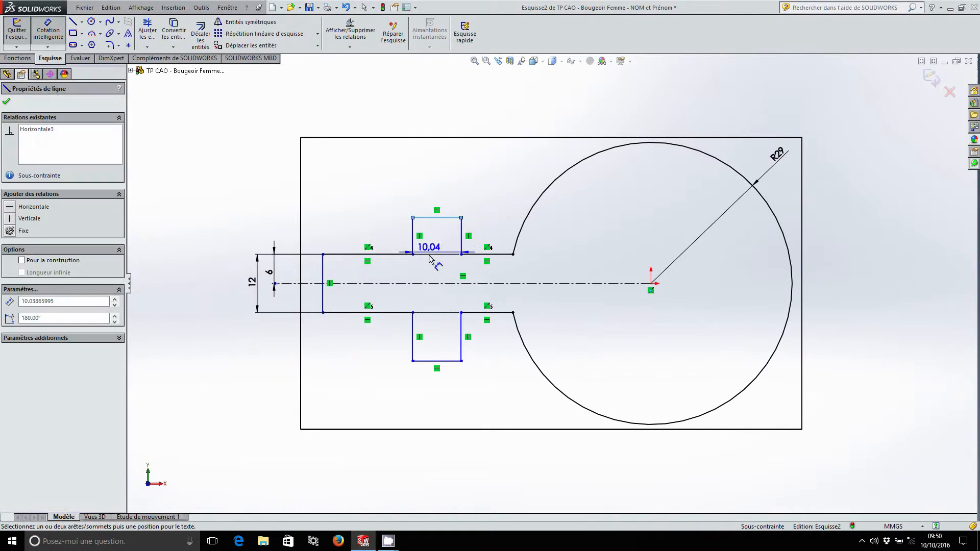
click(432, 283)
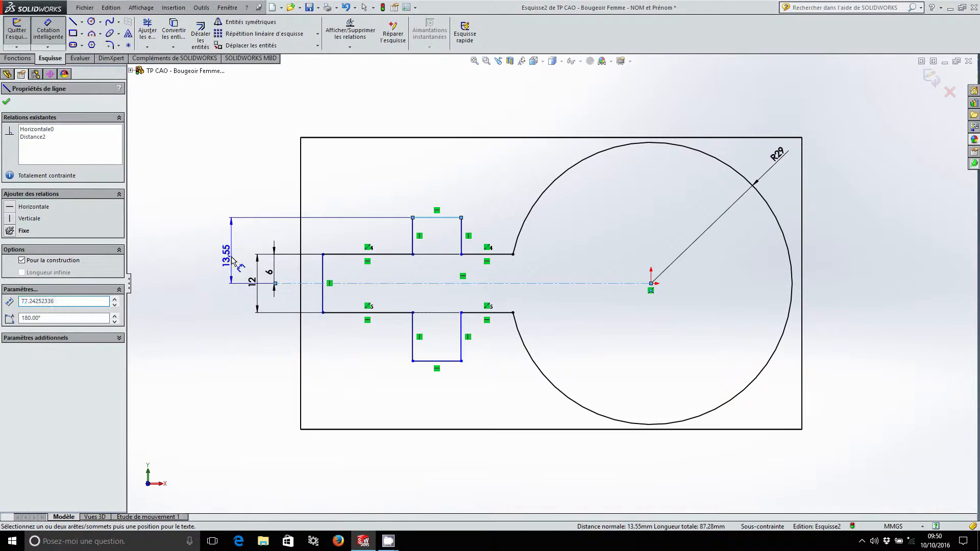
click(232, 268)
text(18)
key(Return)
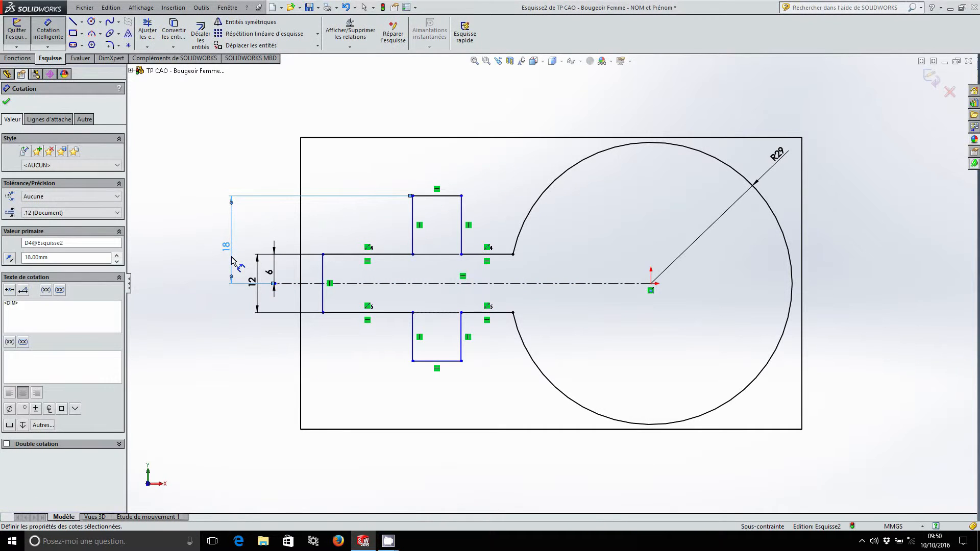
Dimension the overall distance between the outer horizontal edges of the upper and lower tabs as 36 mm.
click(444, 196)
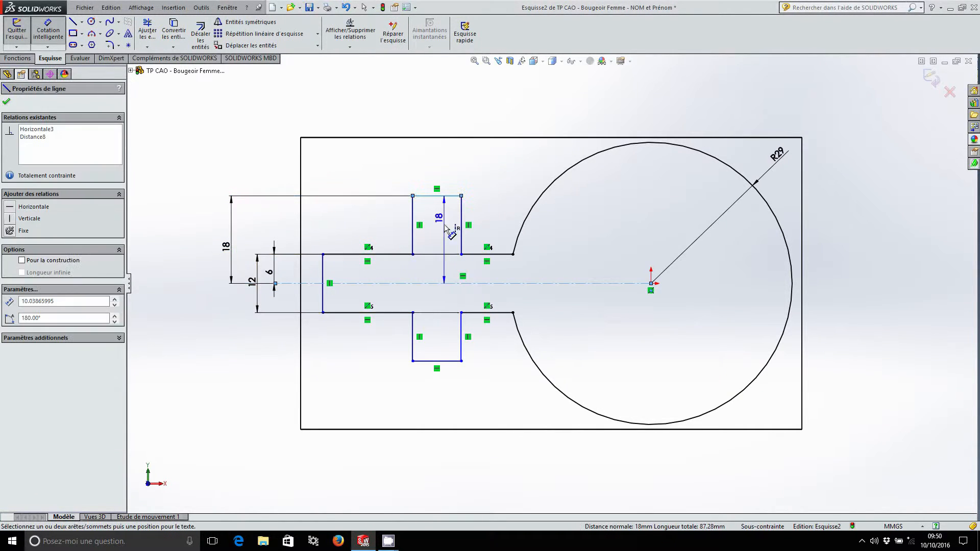
click(423, 360)
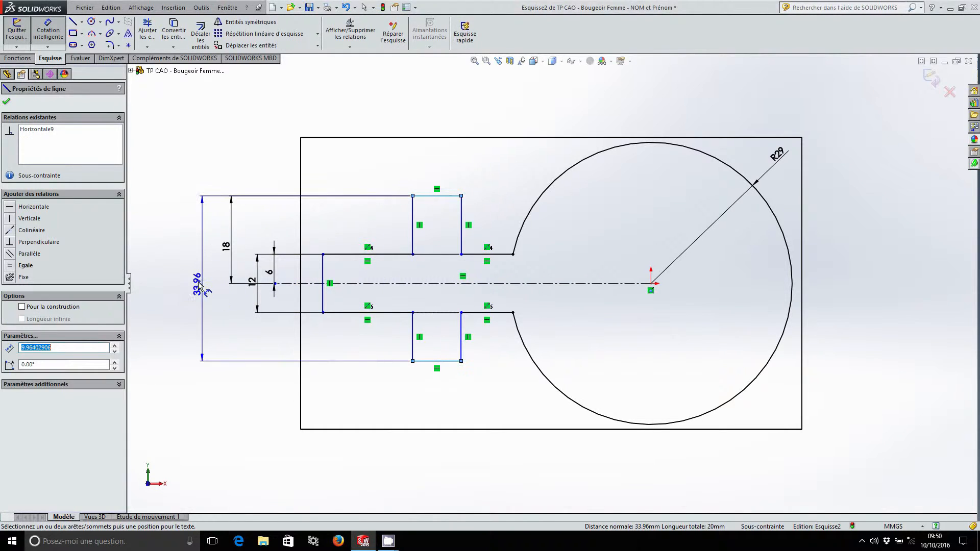
click(198, 284)
text(36)
key(Return)
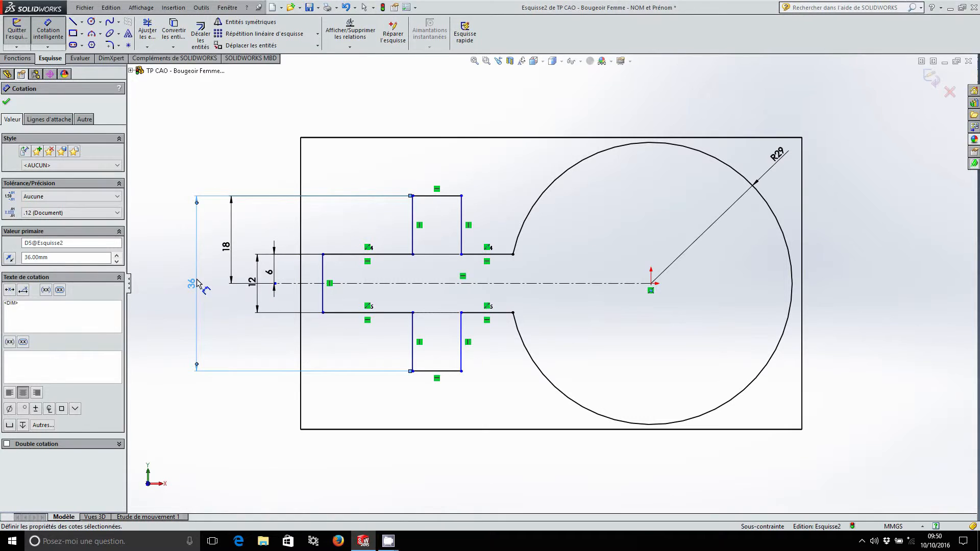
Dimension the horizontal distance from the lower tab's right edge to the circle centre at the origin as 38 mm.
click(461, 350)
click(650, 283)
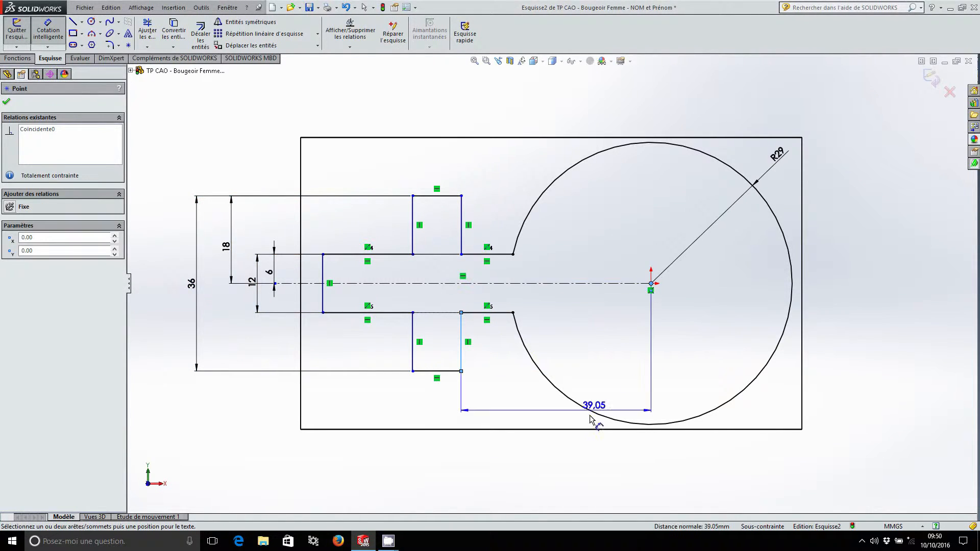
click(563, 458)
text(38)
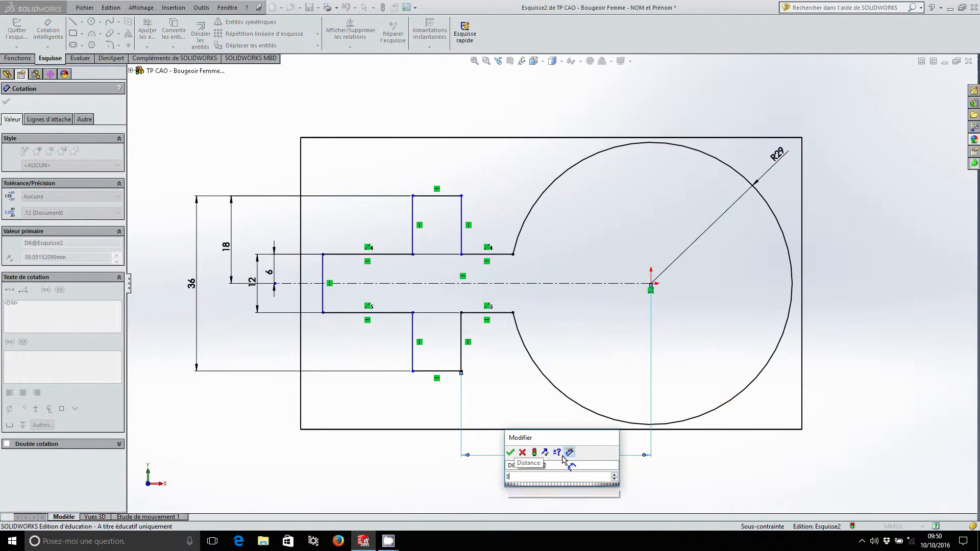
key(Return)
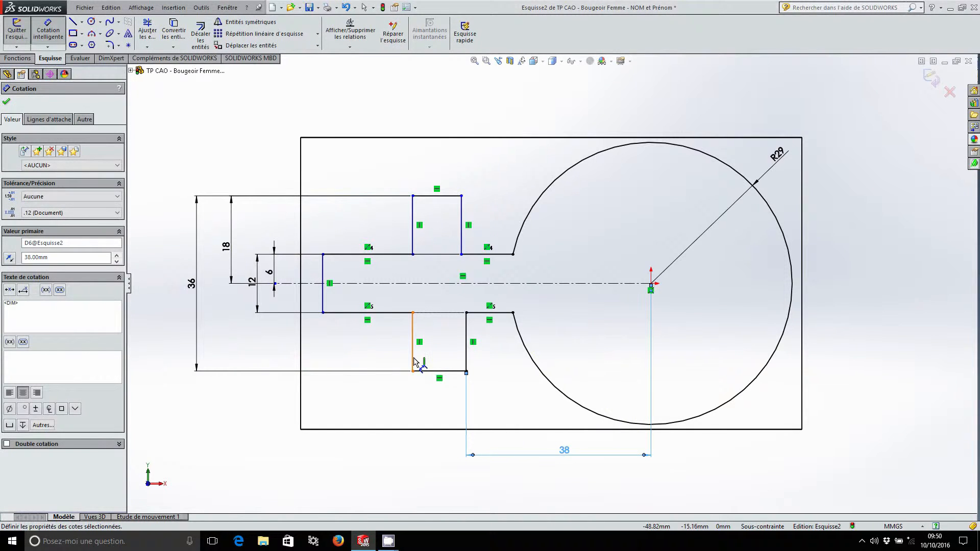
Dimension the horizontal distance from the lower tab's left edge to the origin as 50 mm.
click(413, 363)
click(650, 283)
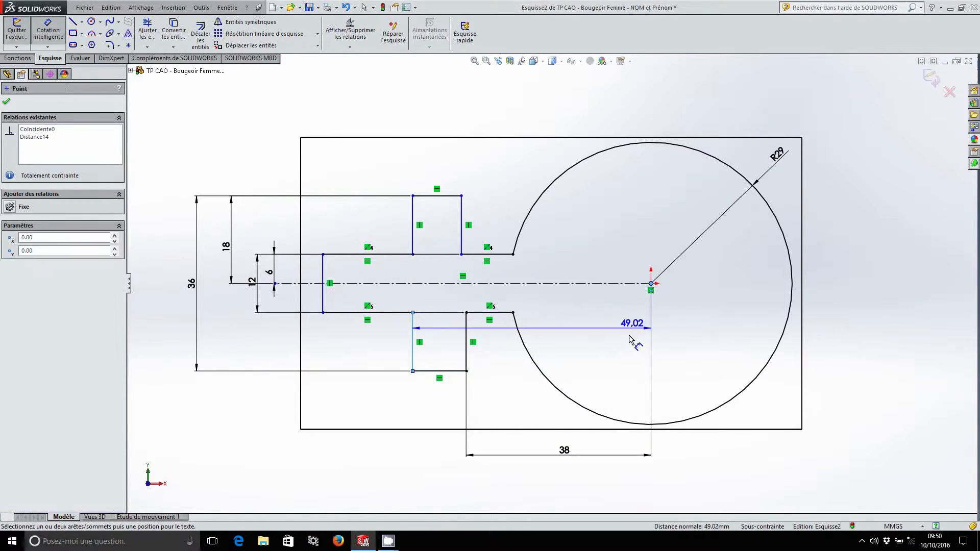
click(537, 493)
text(50)
key(Return)
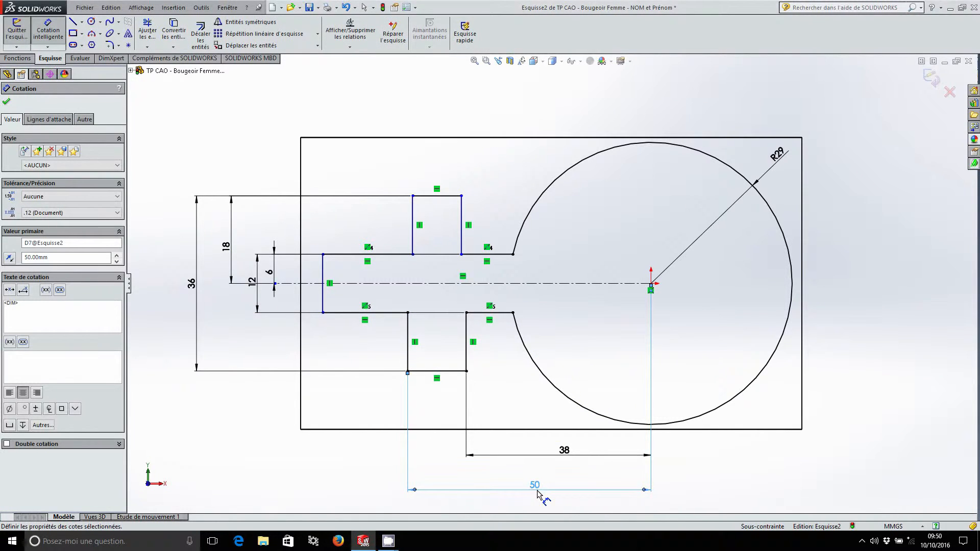
Dimension the horizontal distance from the neck's vertical end line to the origin as 70 mm.
click(323, 288)
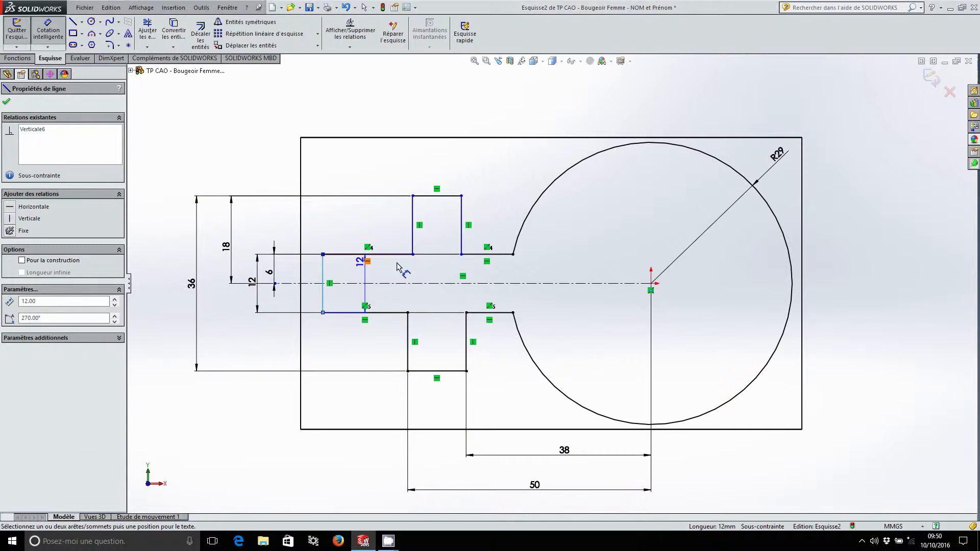
click(650, 283)
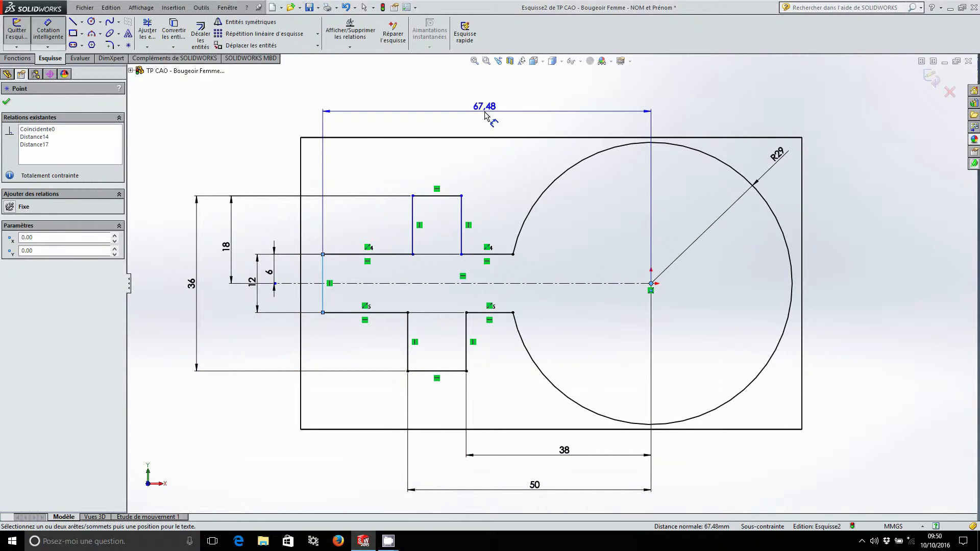
click(485, 115)
text(70)
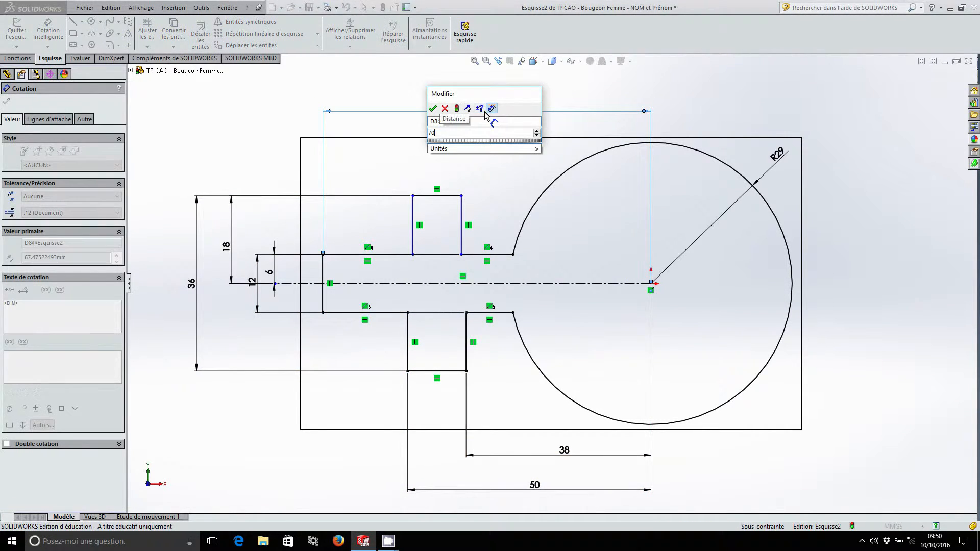
key(Return)
key(Escape)
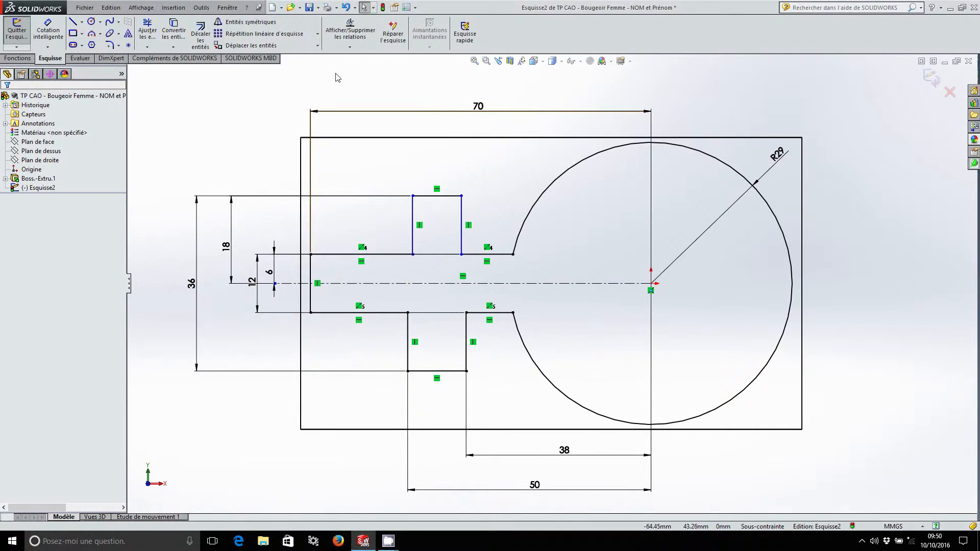
Add a collinear relation between the right vertical edges of the lower and upper tabs.
click(350, 47)
click(358, 72)
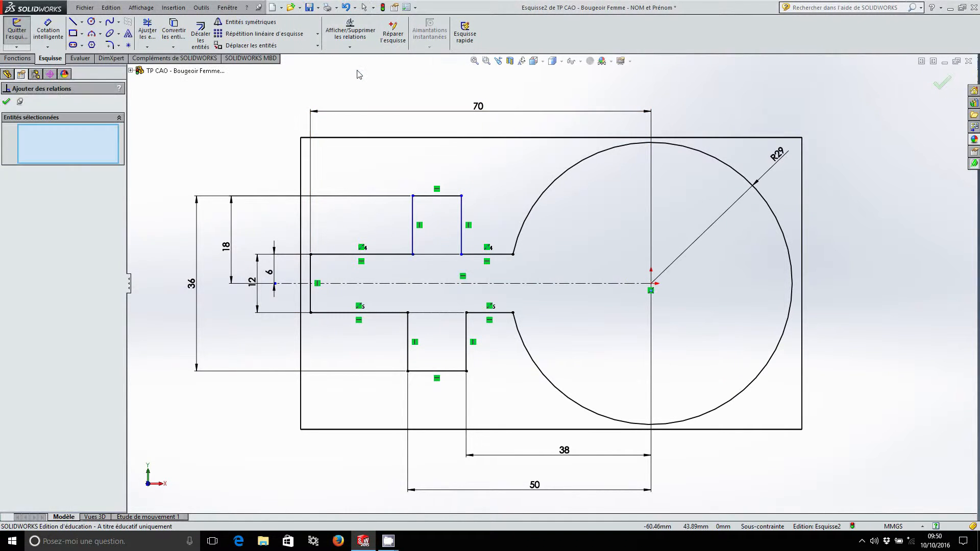
click(466, 331)
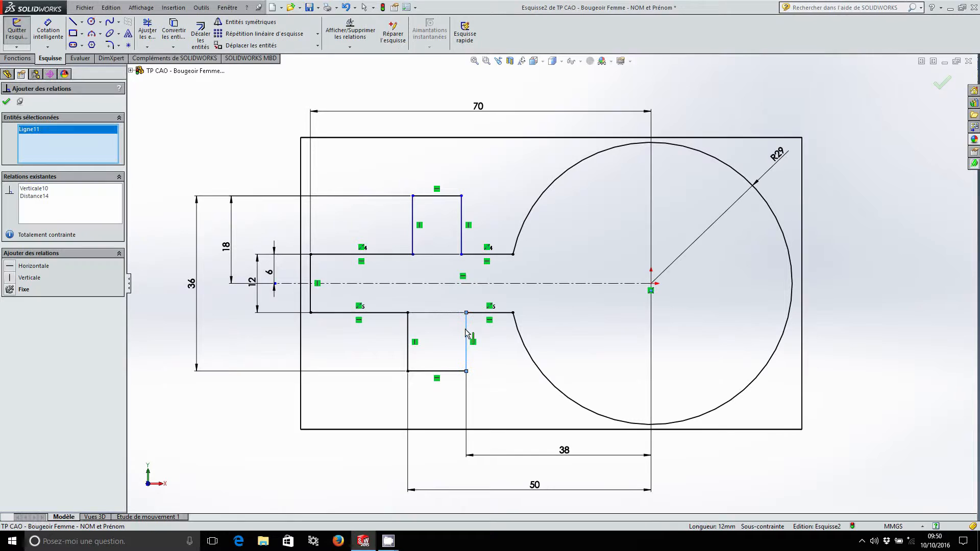
click(463, 238)
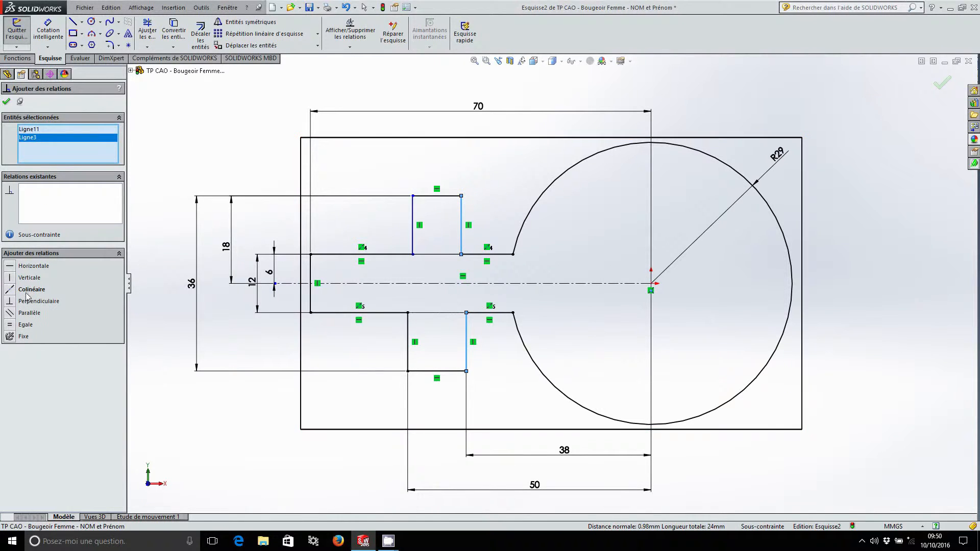
click(10, 289)
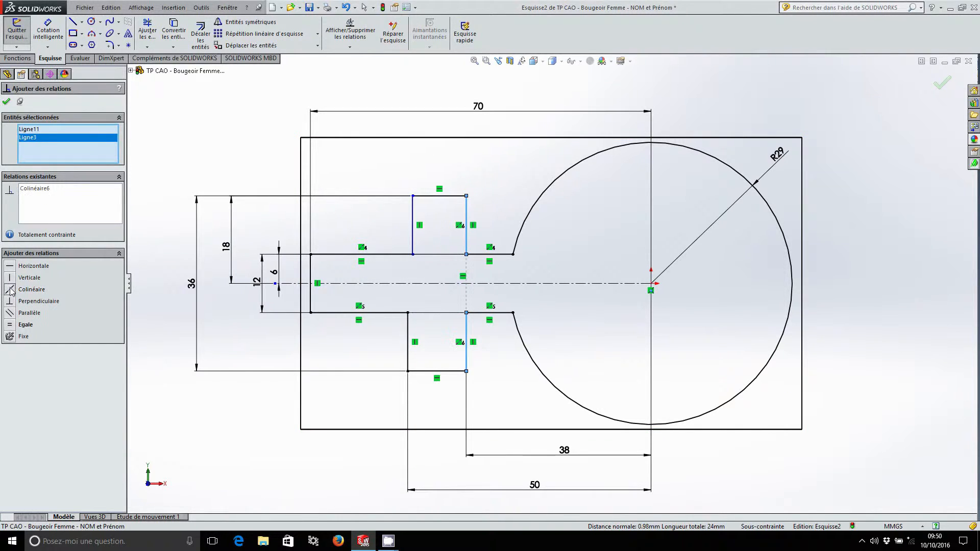
click(7, 102)
click(177, 261)
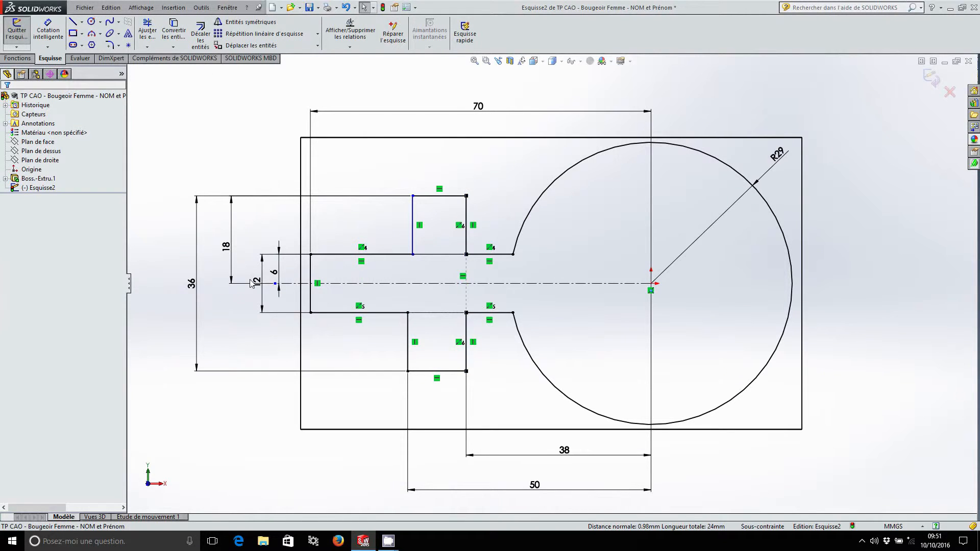
Add a collinear relation between the left vertical edges of the lower and upper tabs.
click(350, 47)
click(369, 67)
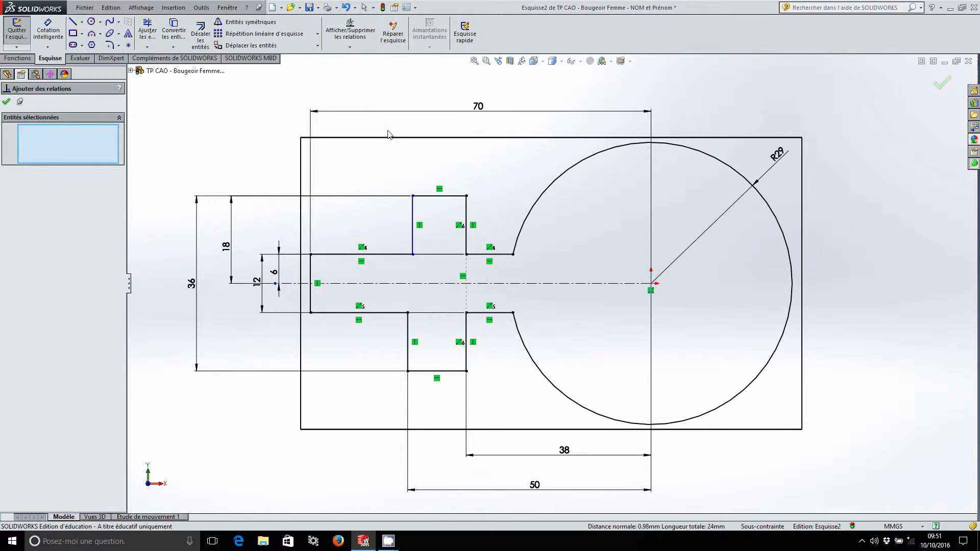
click(408, 338)
click(413, 244)
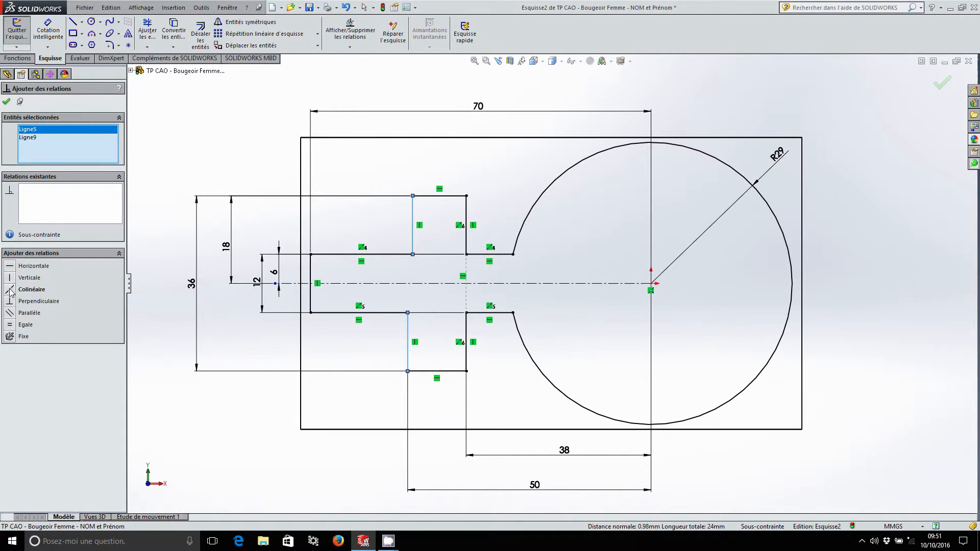
click(11, 290)
click(7, 104)
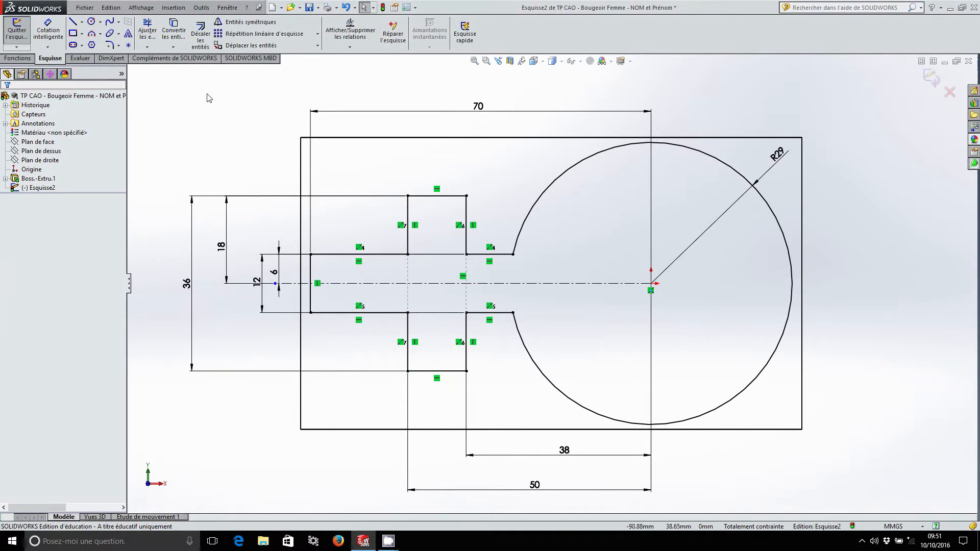
Select the upper circle-to-neck junction and all corners of the upper tab for 4 mm sketch fillets.
click(110, 46)
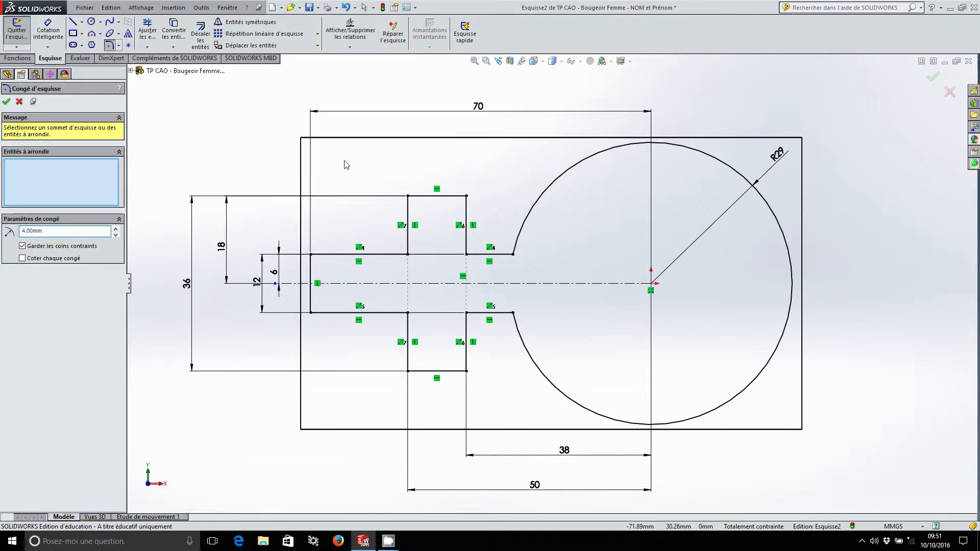
click(516, 247)
click(506, 255)
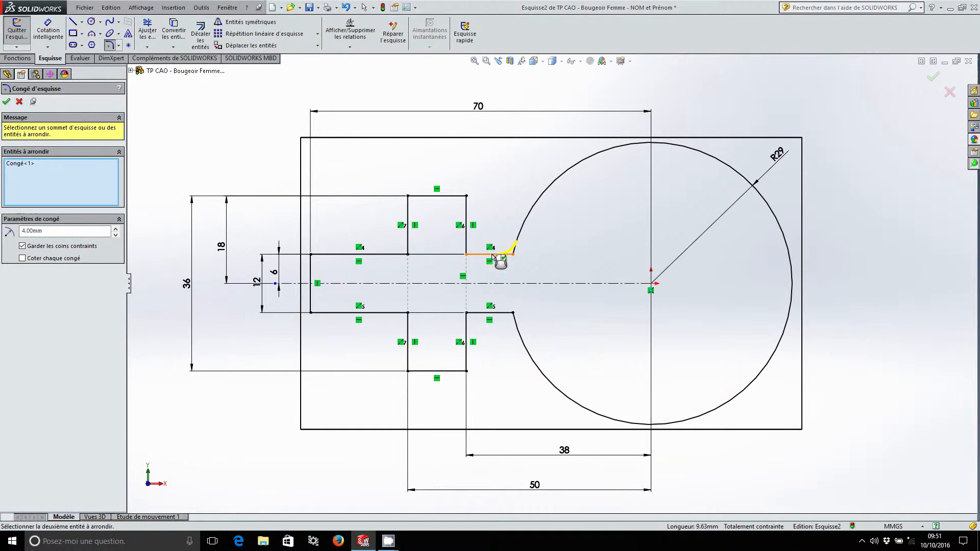
click(467, 249)
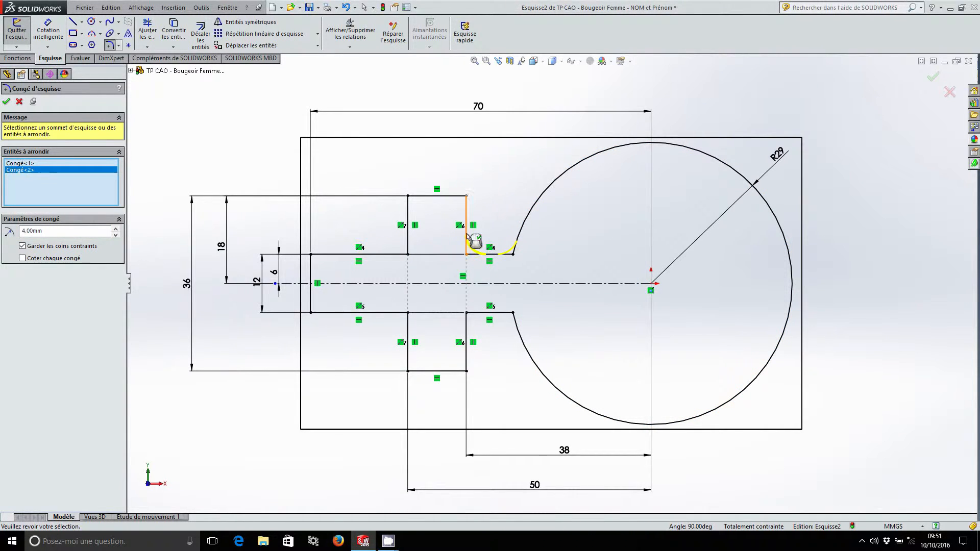
click(458, 196)
click(459, 200)
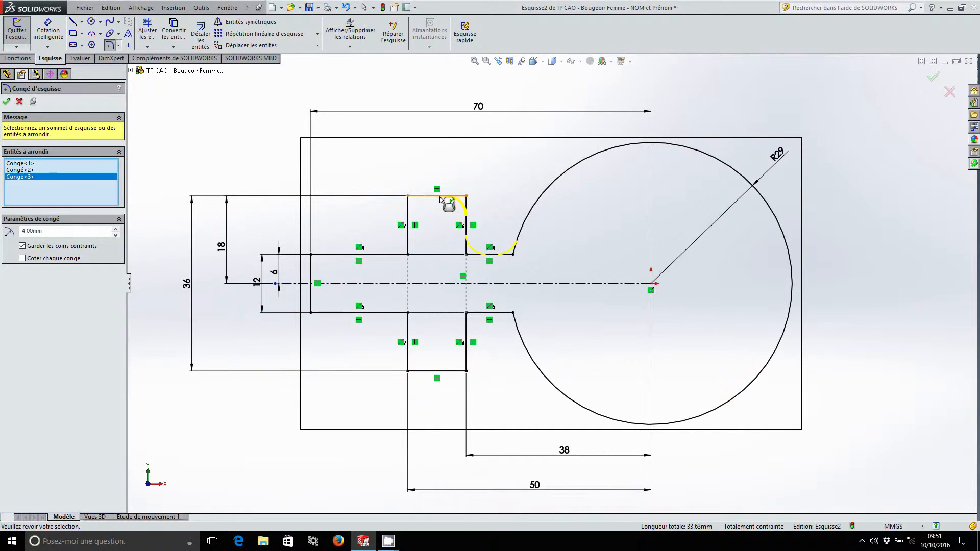
click(434, 200)
click(409, 216)
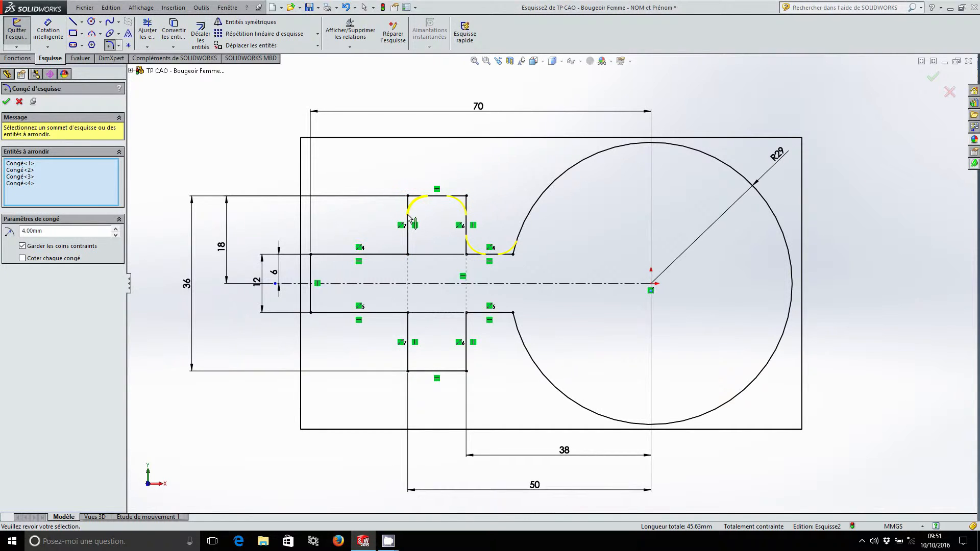
click(406, 250)
click(358, 254)
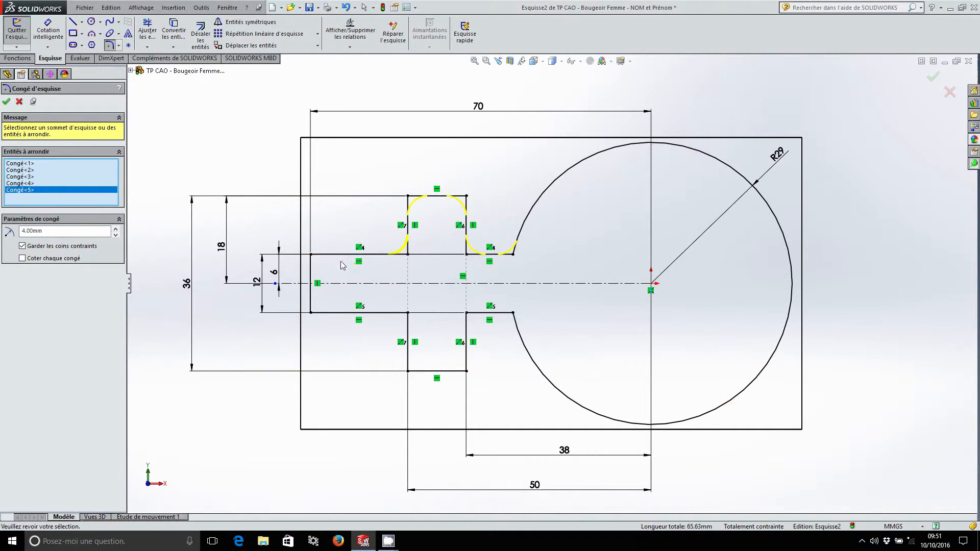
Add the neck's end corners, the lower tab's corners and the lower circle junction, and apply the 4 mm sketch fillets.
click(331, 254)
click(311, 270)
click(322, 312)
click(401, 312)
click(408, 326)
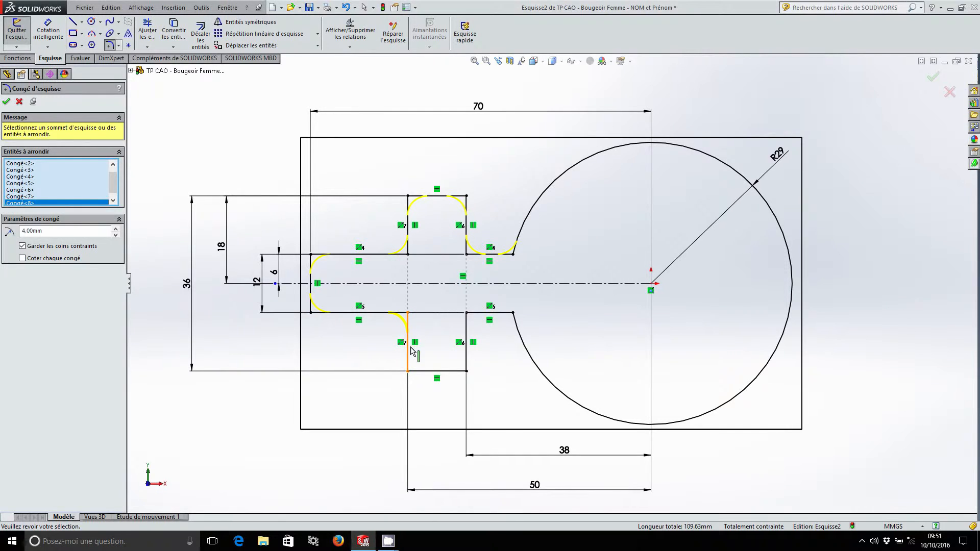
click(420, 371)
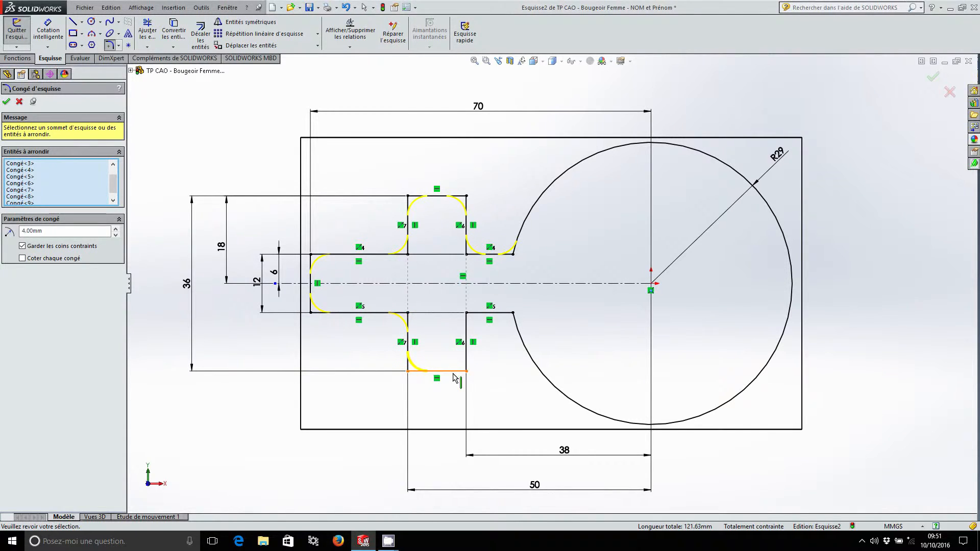
click(466, 356)
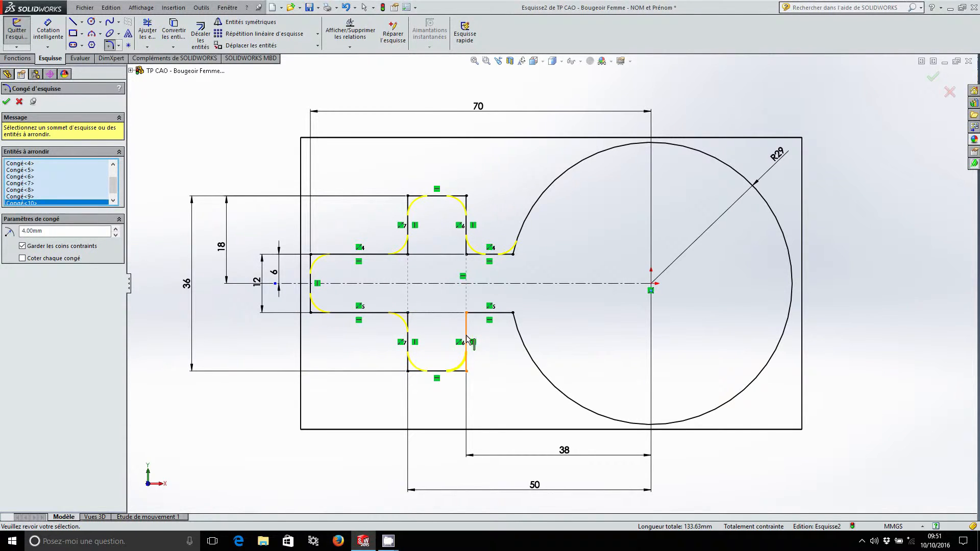
click(488, 313)
click(500, 317)
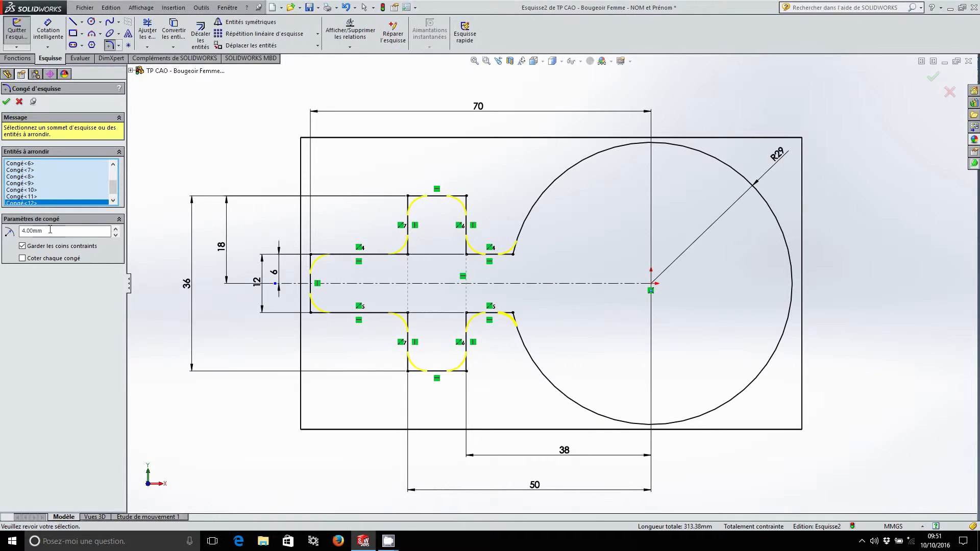
click(7, 102)
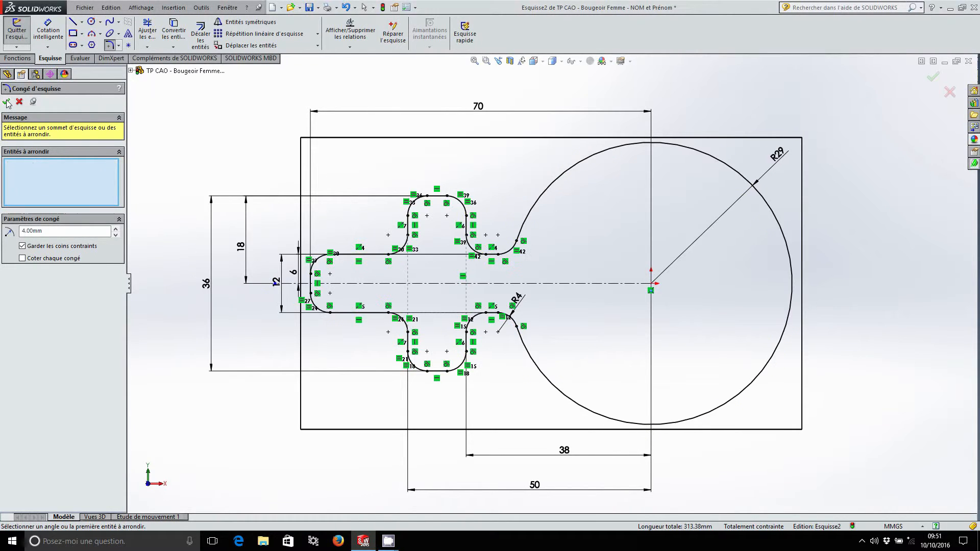
click(6, 102)
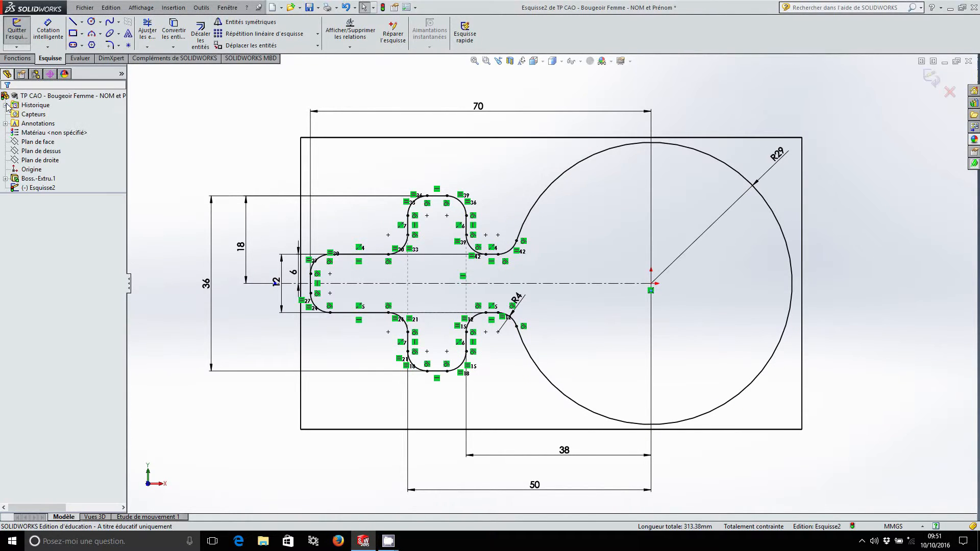
Show the block in an isometric view with shaded display.
click(534, 61)
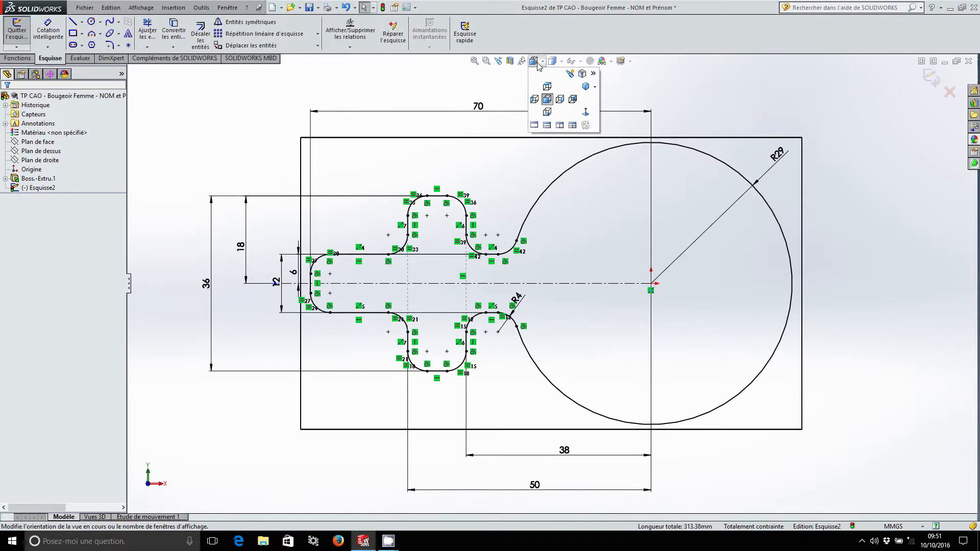
click(585, 88)
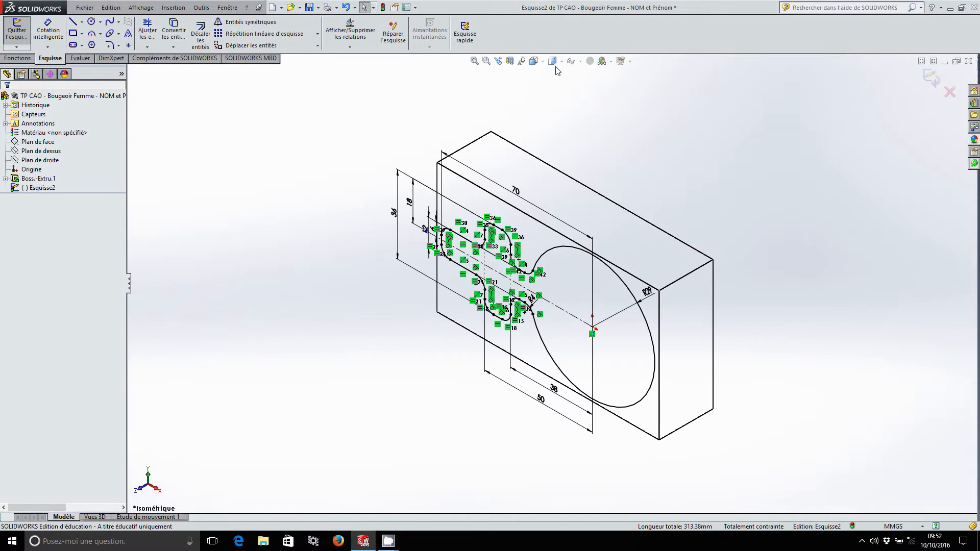
click(555, 75)
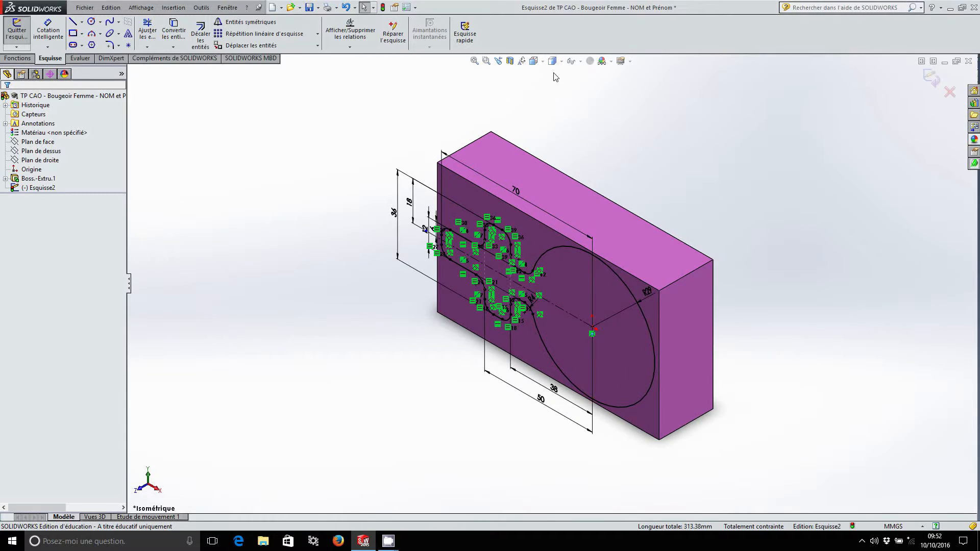
Cut-extrude the profile 20 mm deep as a blind cut with the side to cut flipped, removing the surrounding material, and save the part.
click(25, 60)
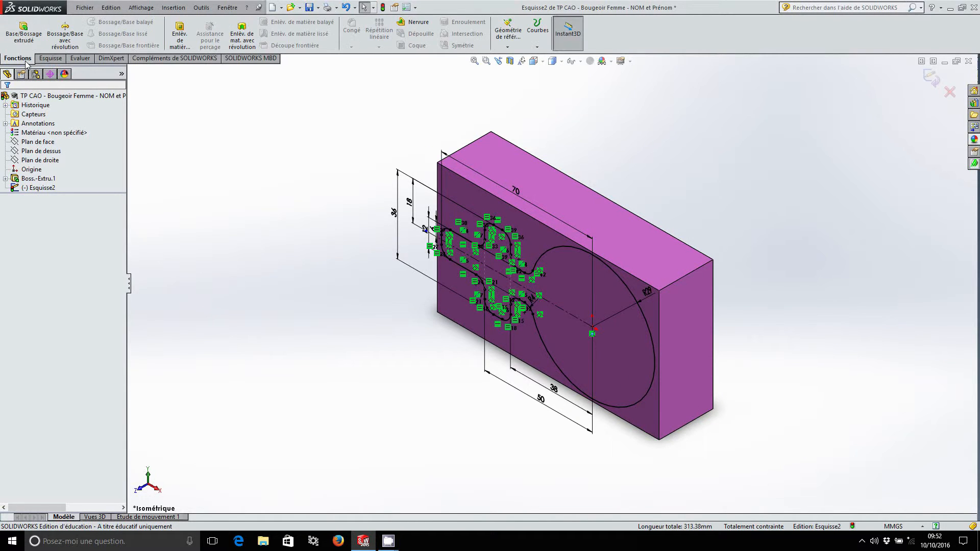
click(180, 41)
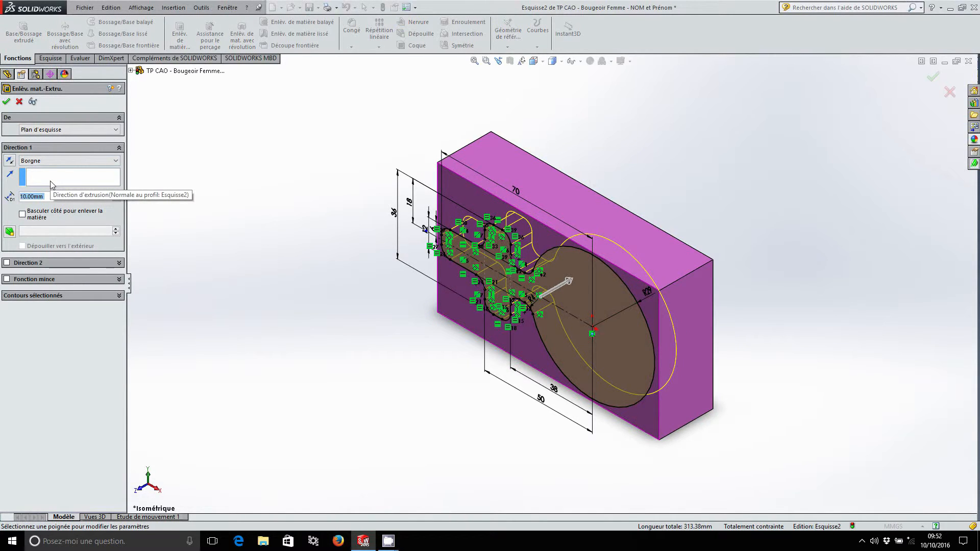
text(20)
key(Return)
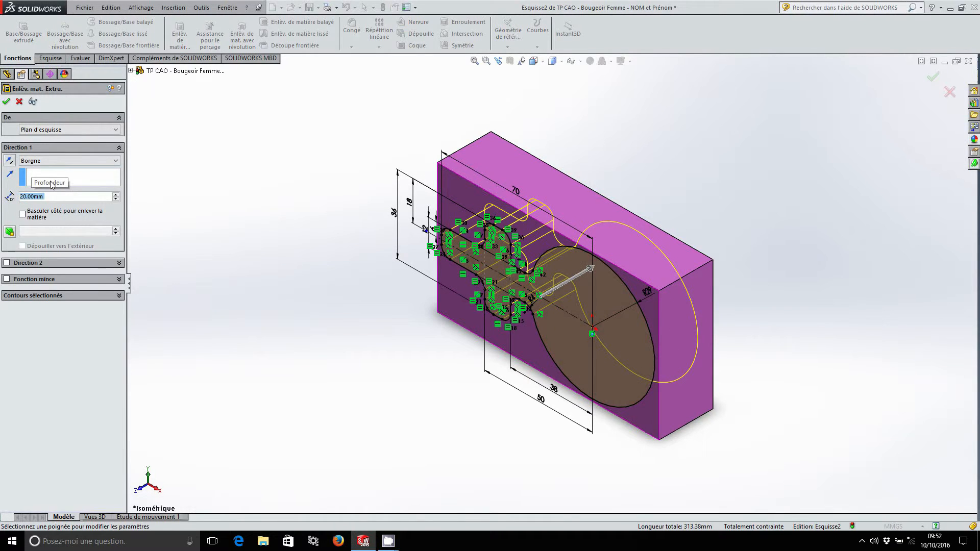
click(24, 215)
click(7, 102)
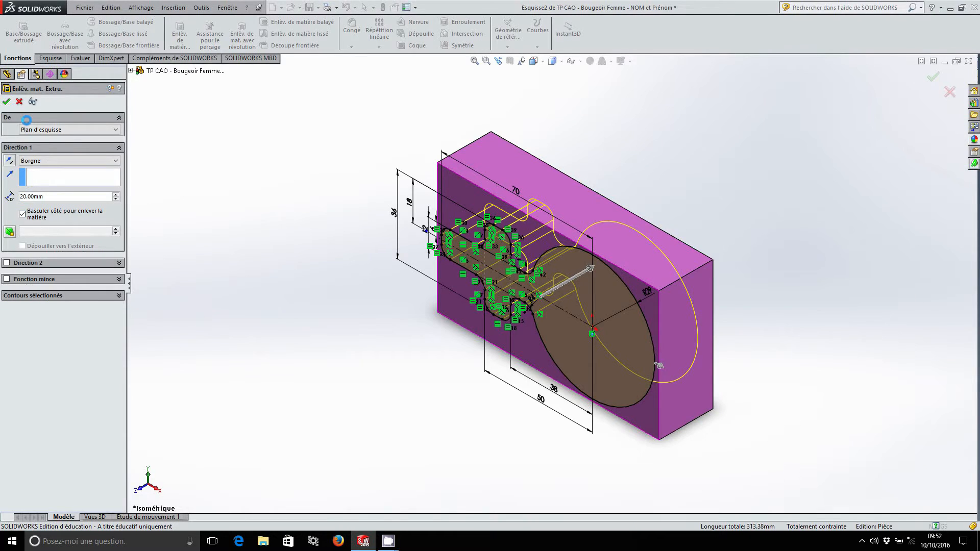
click(270, 200)
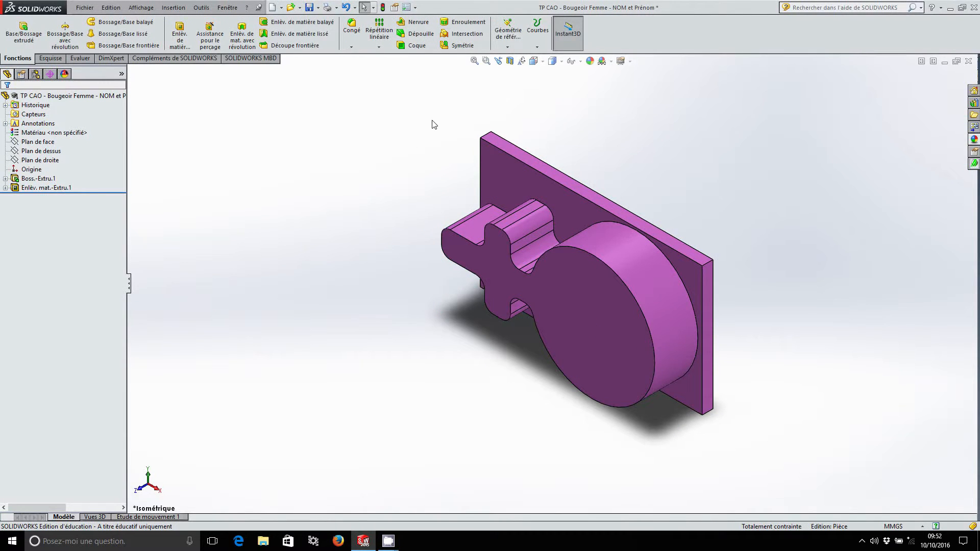
click(474, 61)
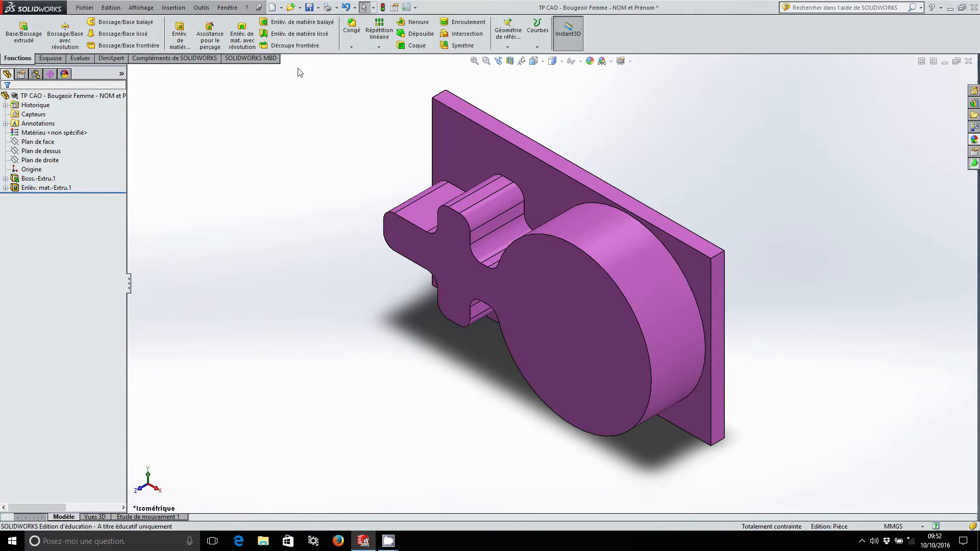
click(309, 8)
Start a new sketch on the raised profile's front face, viewed face-on in unshaded line display.
click(547, 286)
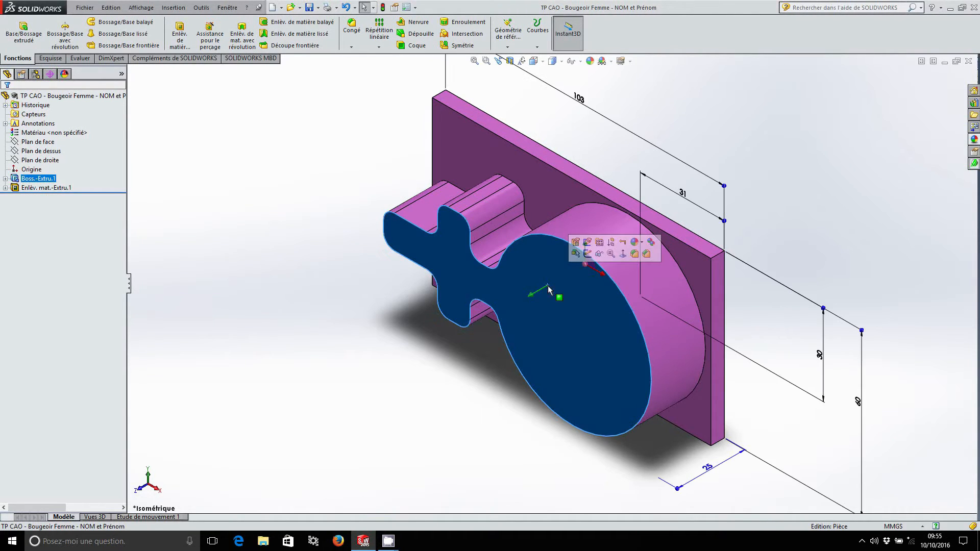
click(623, 255)
click(552, 60)
click(555, 102)
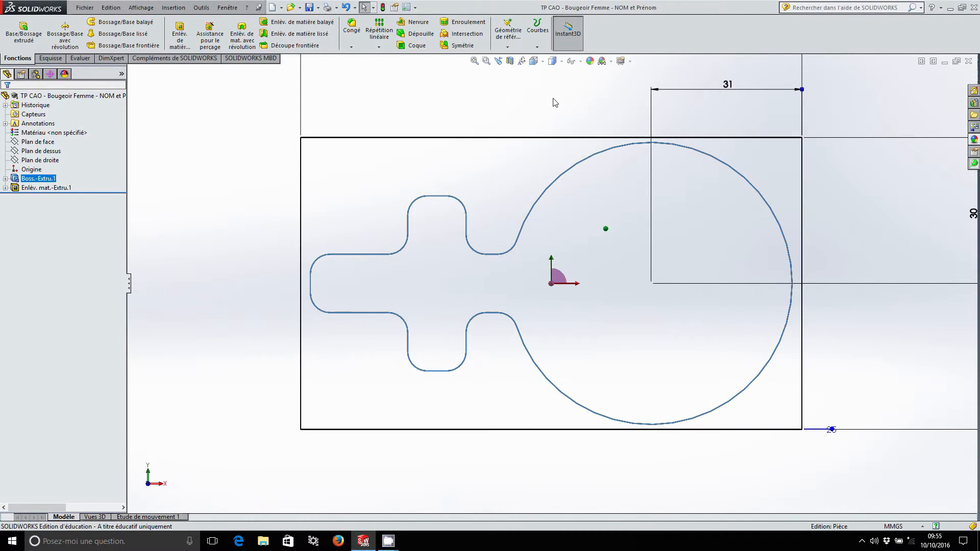
click(55, 59)
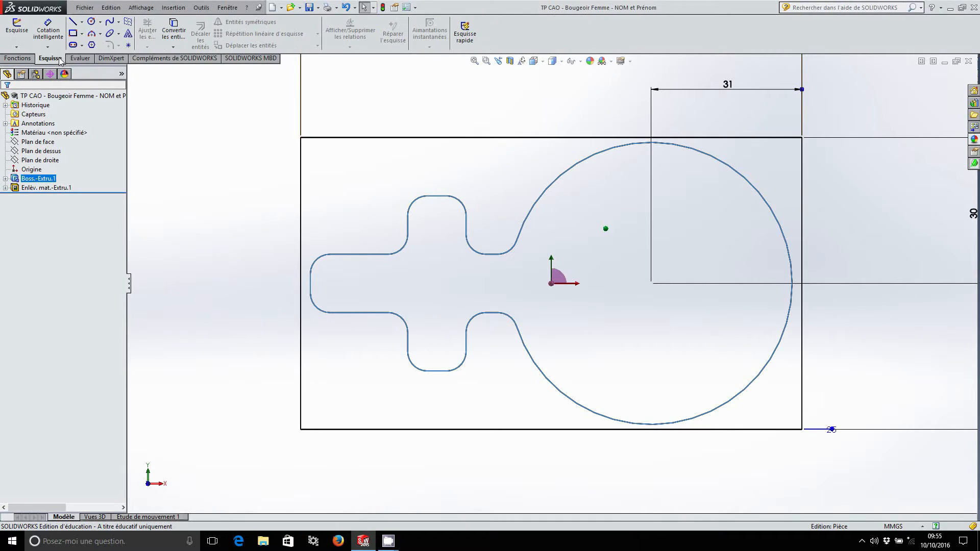
click(22, 37)
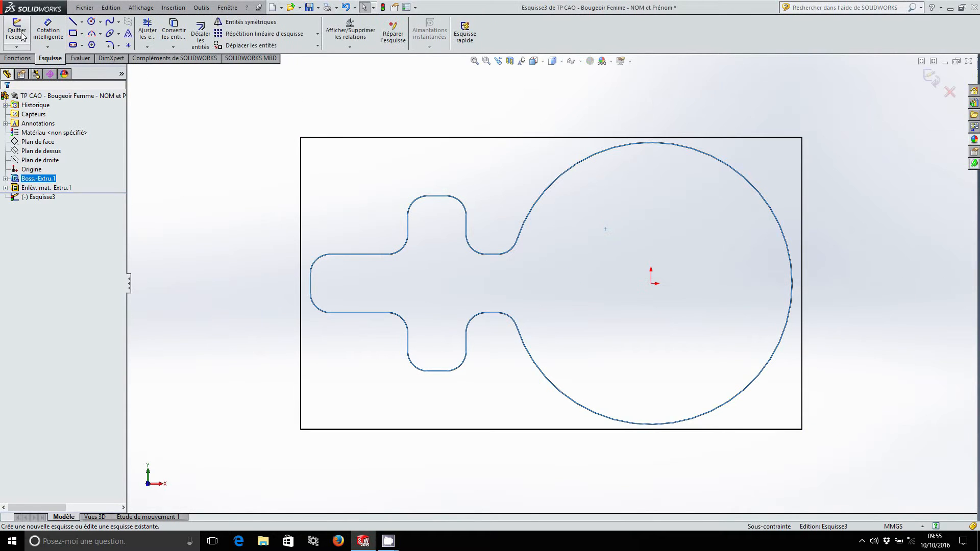
Draw a circle centred on the origin with a radius of about 19.5 mm.
click(91, 21)
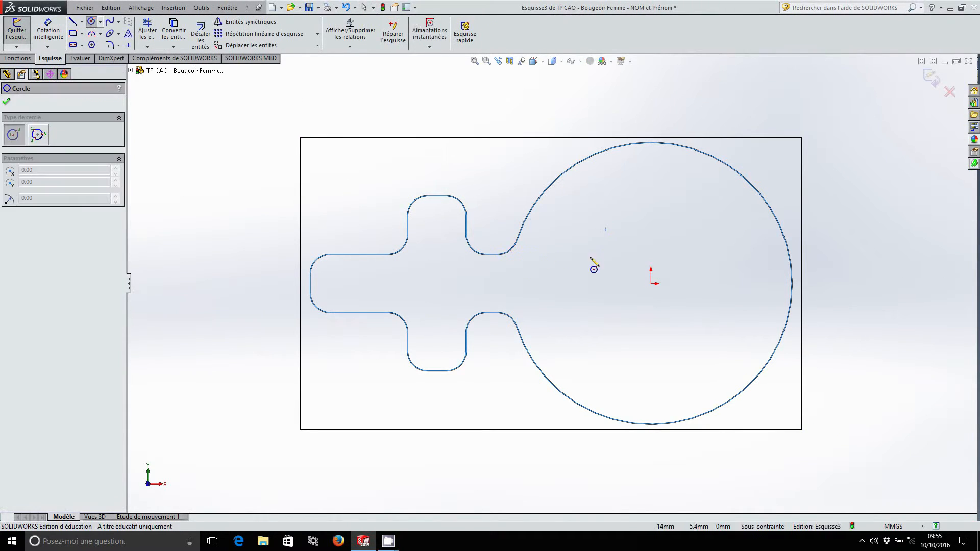
click(651, 283)
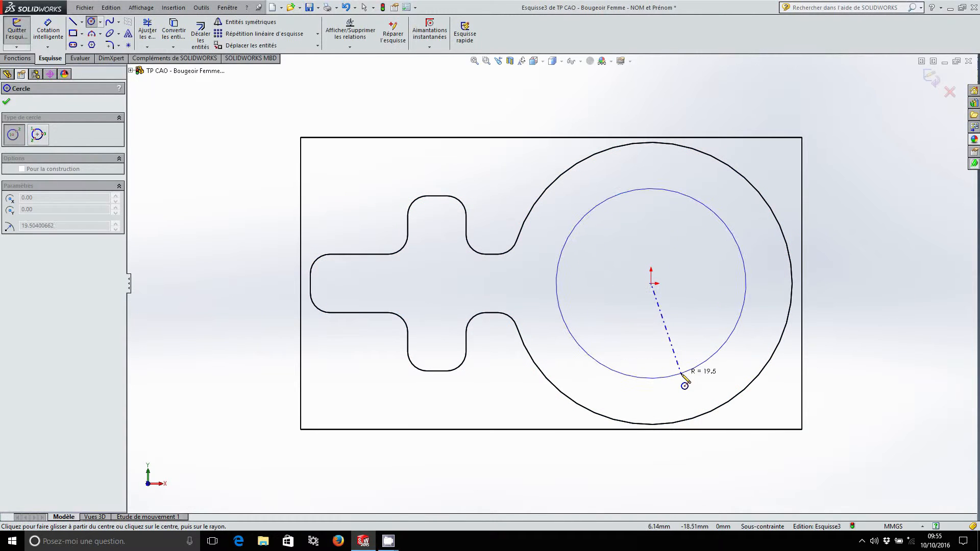
click(680, 374)
Dimension the circle's diameter as 40 mm.
click(48, 29)
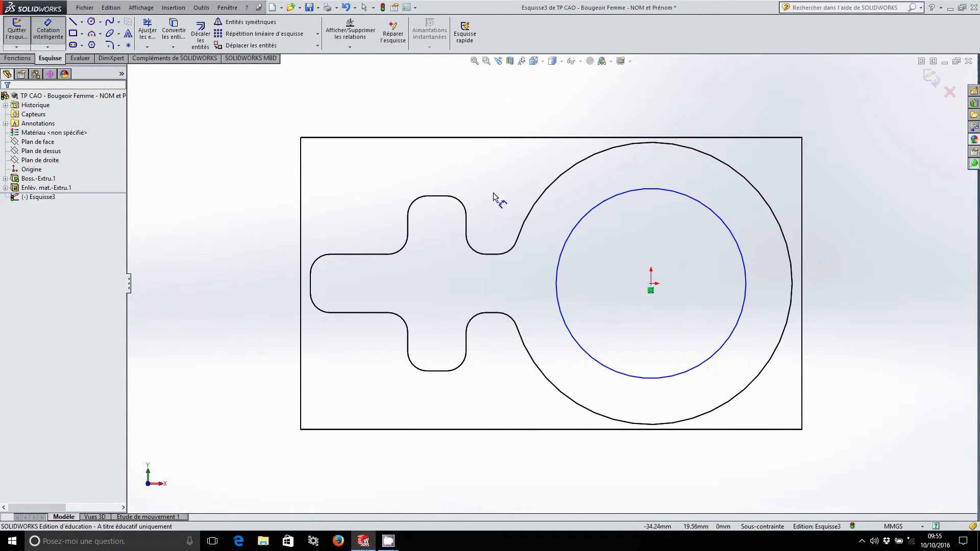
click(580, 215)
click(504, 189)
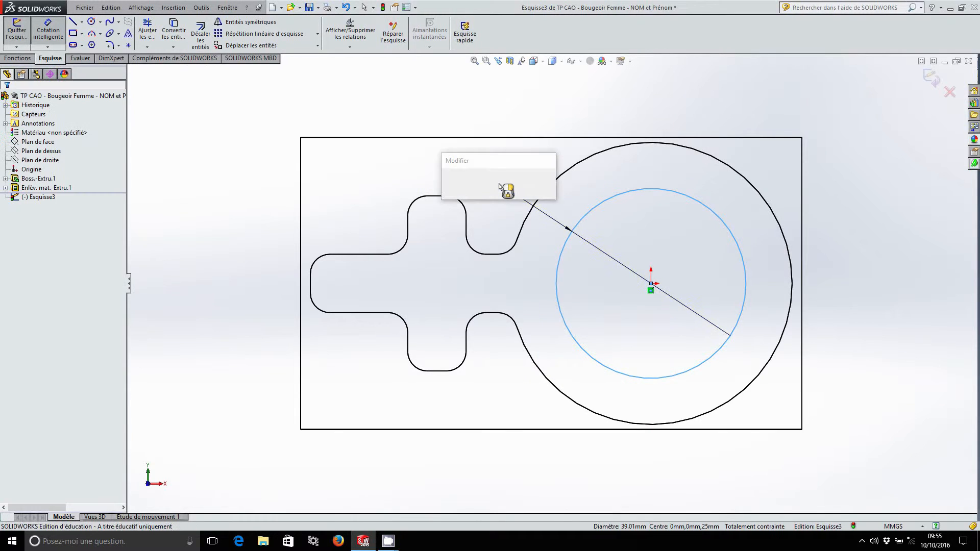
text(40)
key(Return)
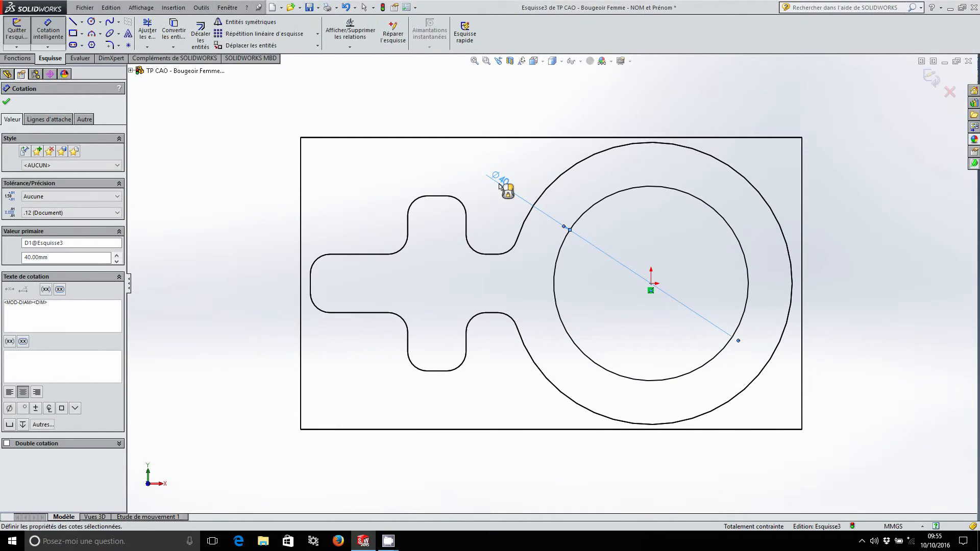
click(6, 101)
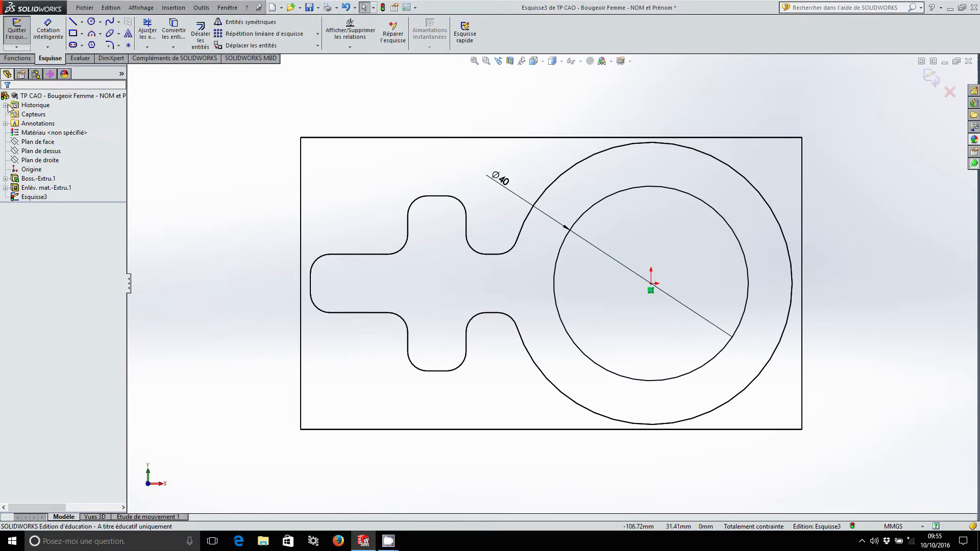
click(19, 58)
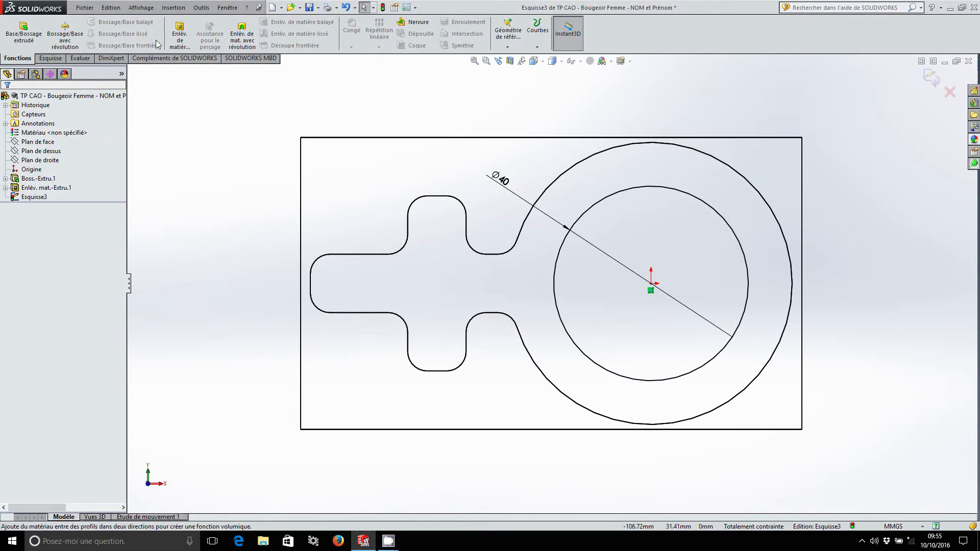
Cut-extrude the 40 mm circle as a 16 mm deep blind pocket and save the part.
click(179, 34)
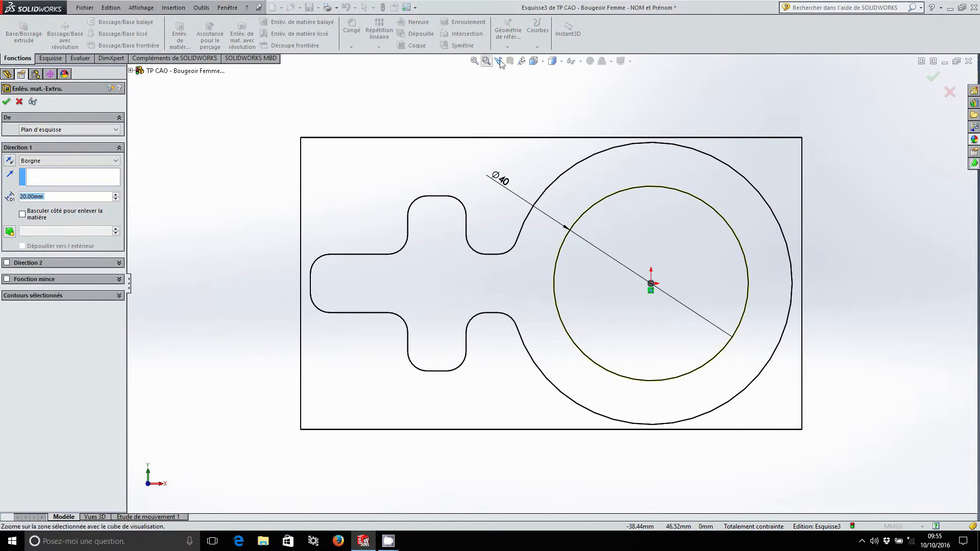
click(534, 61)
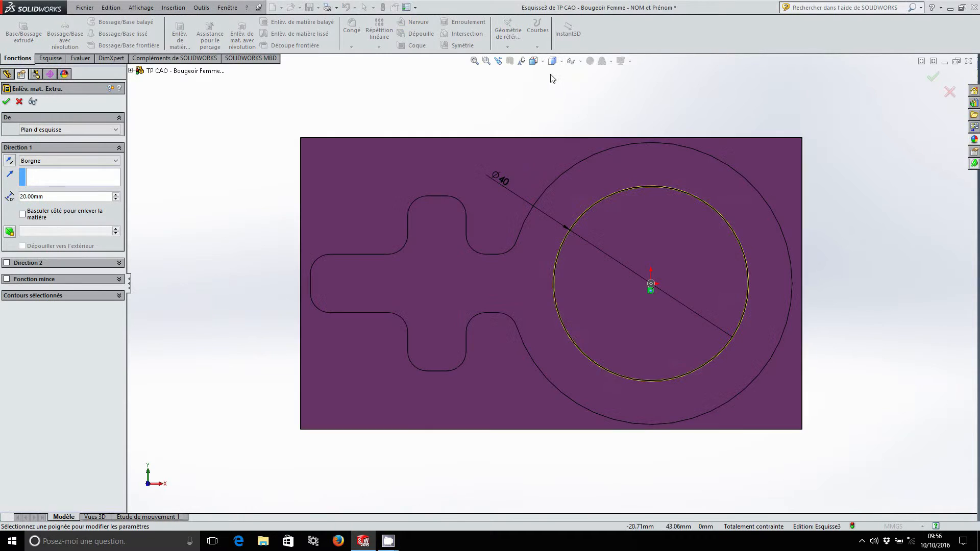
click(584, 87)
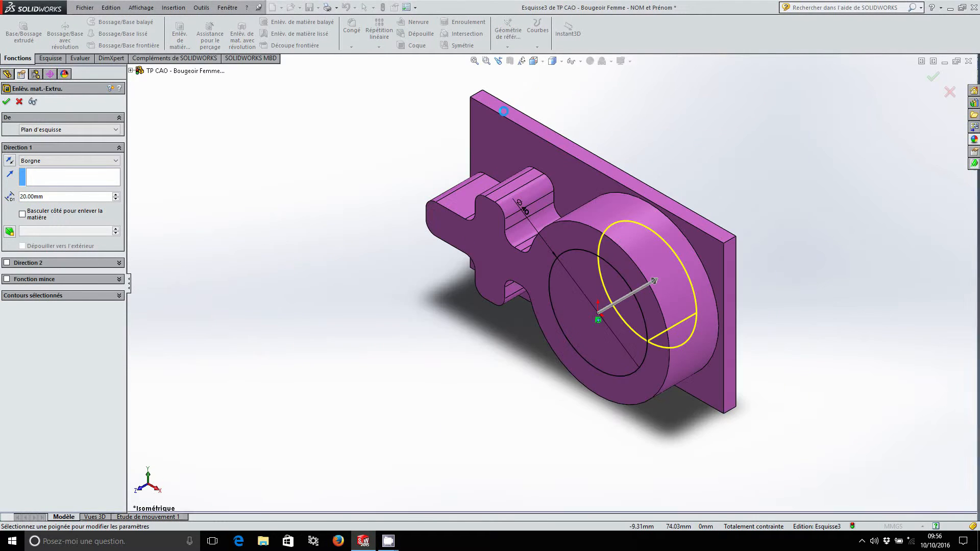
double_click(54, 196)
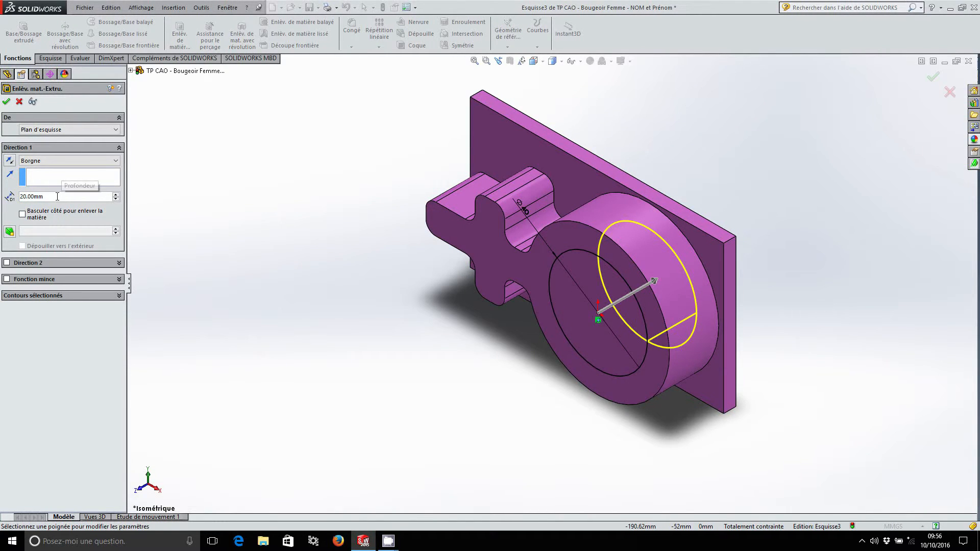
text(16)
key(Return)
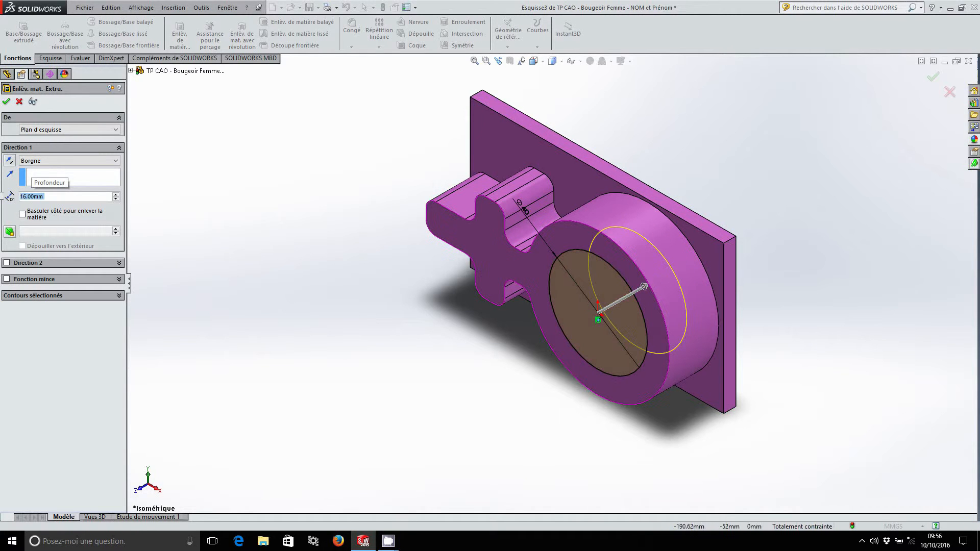
key(Return)
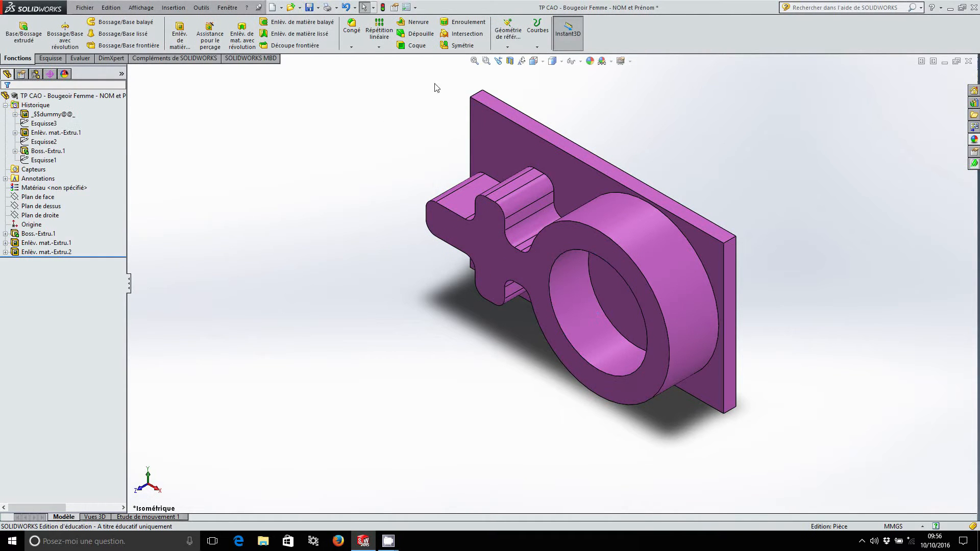
click(474, 61)
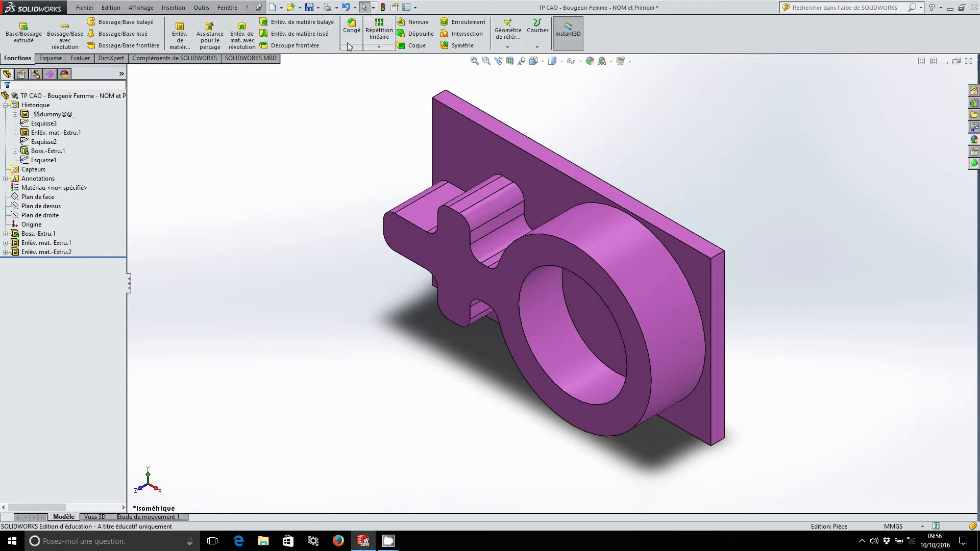
click(309, 8)
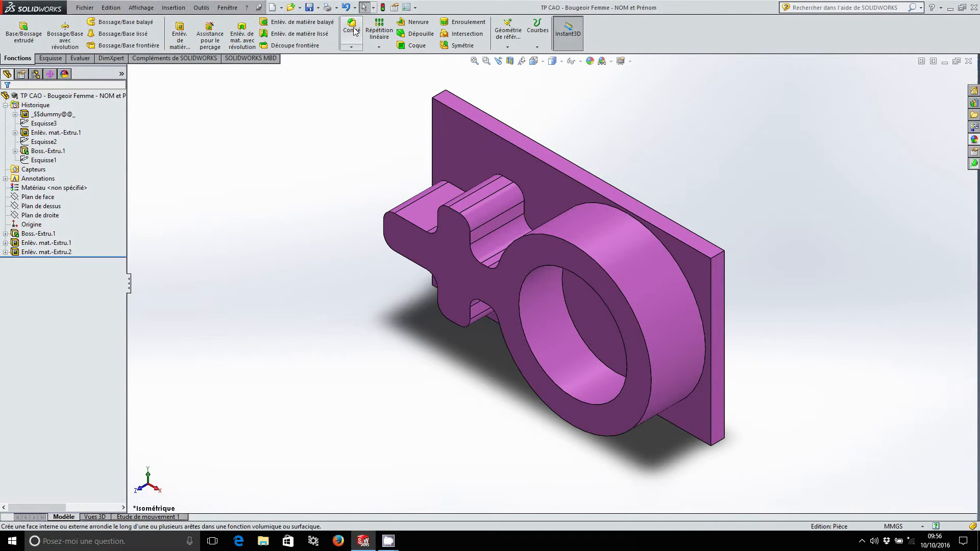
Fillet the edges of the raised profile's front face with a 1 mm radius and save the part.
click(484, 288)
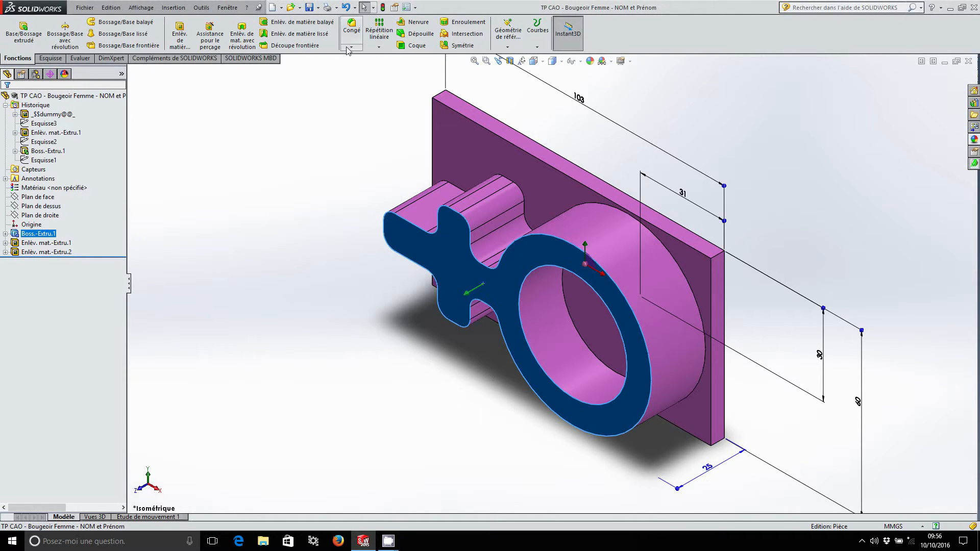
click(351, 29)
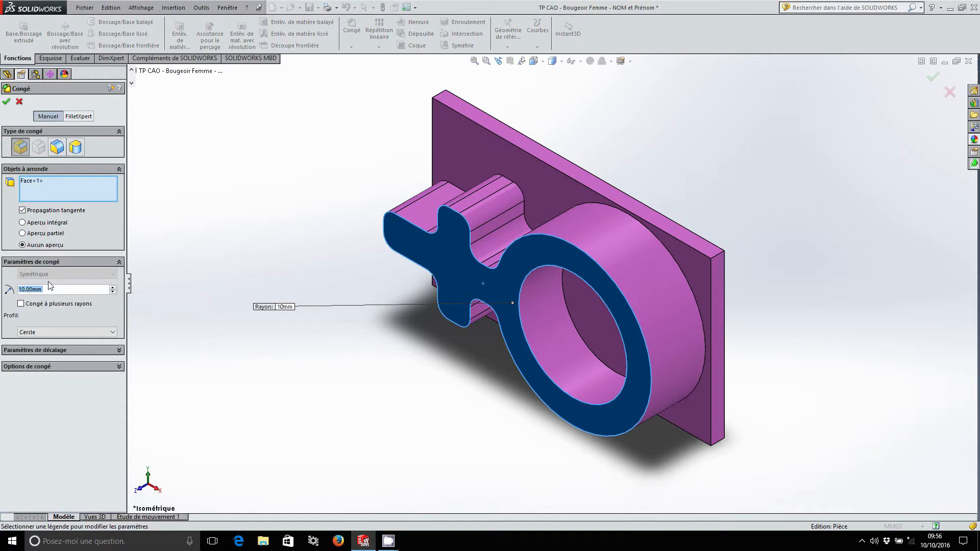
text(1)
key(Return)
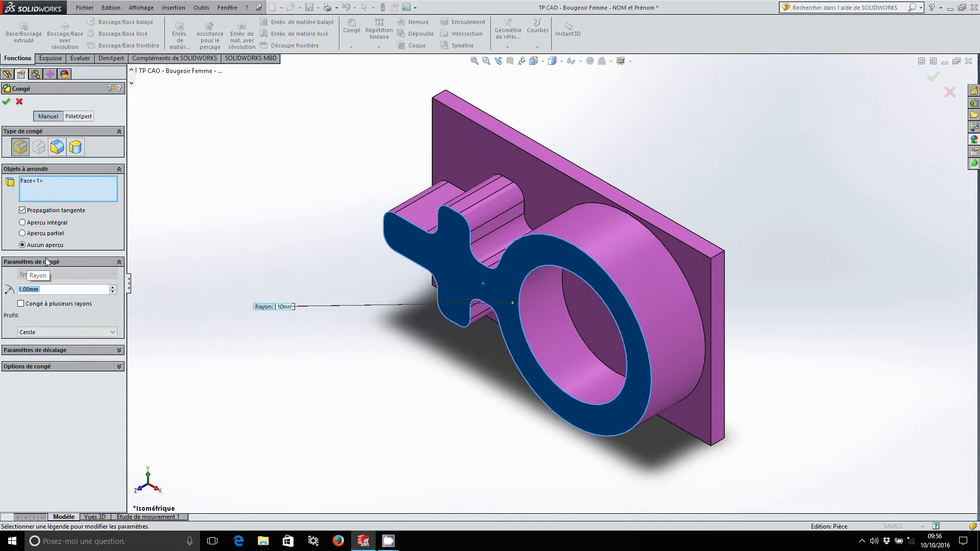
click(6, 102)
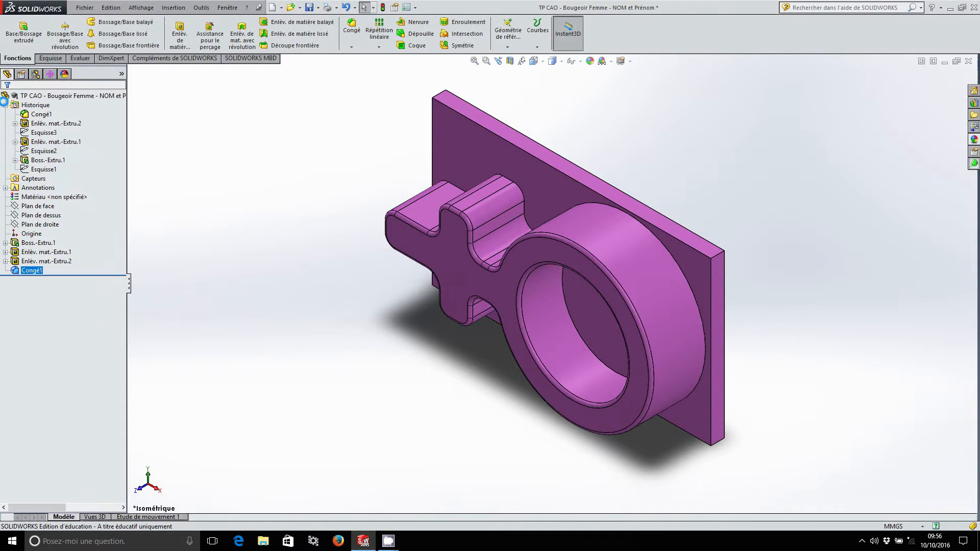
click(309, 7)
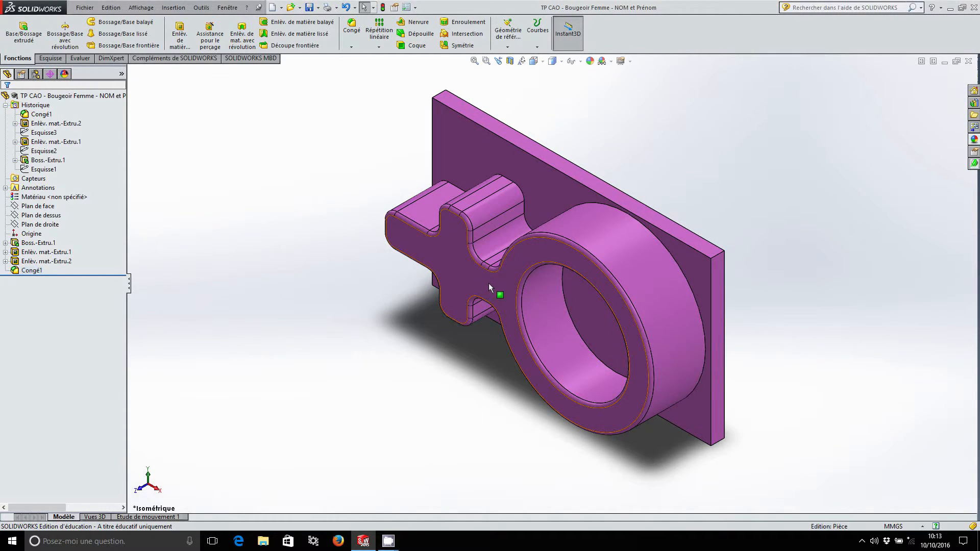
Start a new sketch on the raised profile's front face, viewed face-on in unshaded line display.
click(488, 283)
click(564, 251)
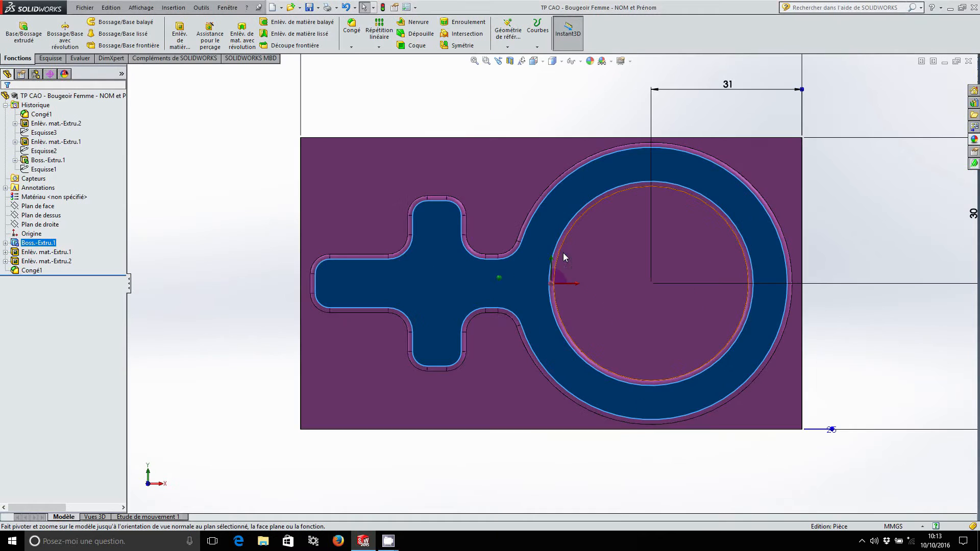
click(551, 61)
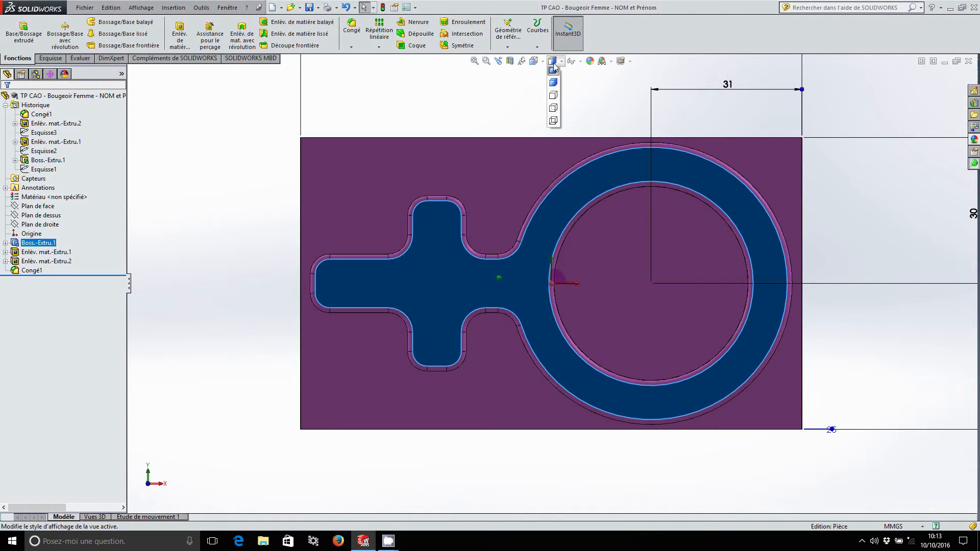
click(546, 100)
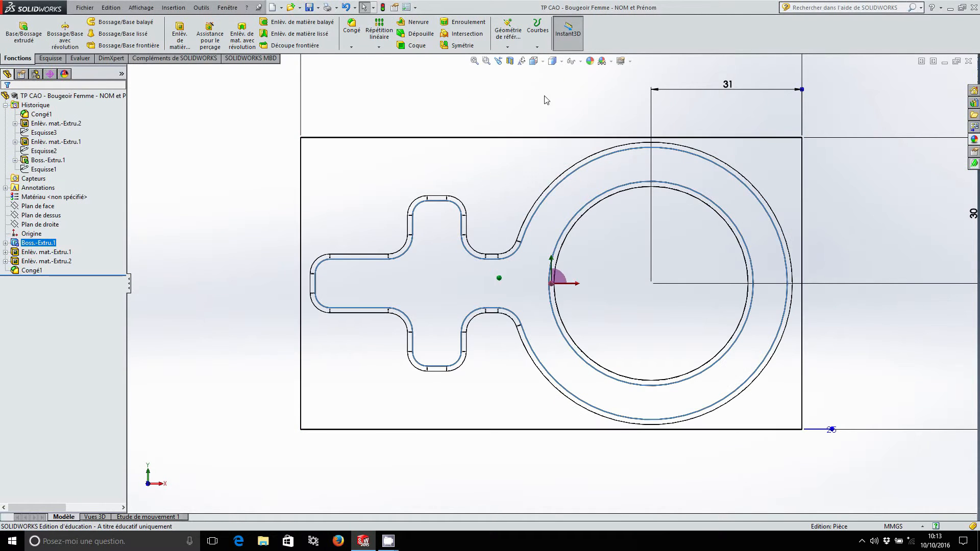
click(50, 58)
click(17, 31)
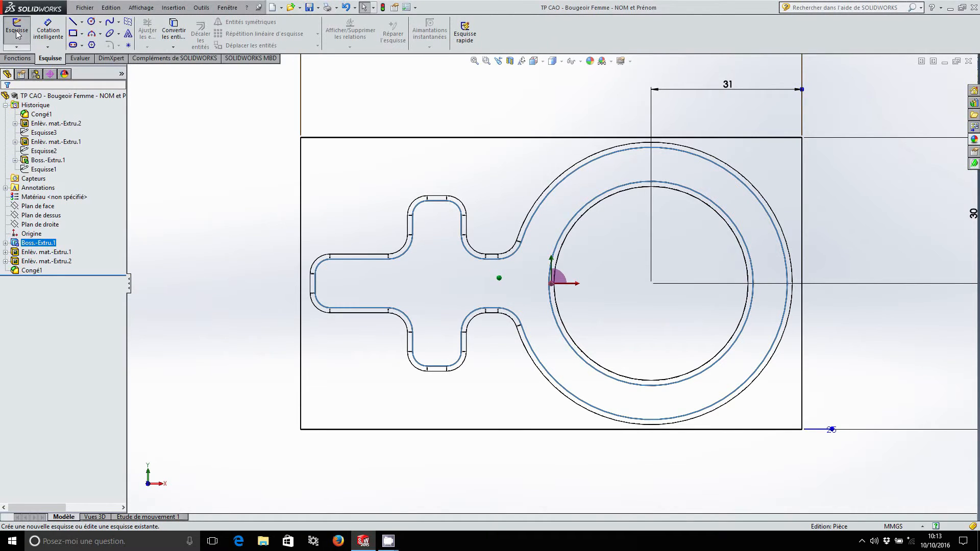
Draw a construction circle centred on the origin with a radius of about 22.9 mm.
click(92, 22)
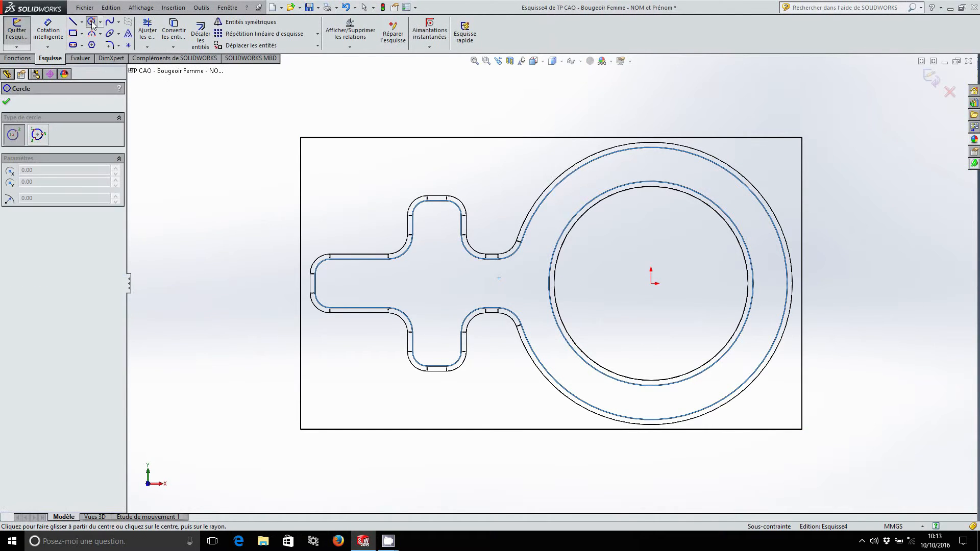
click(651, 283)
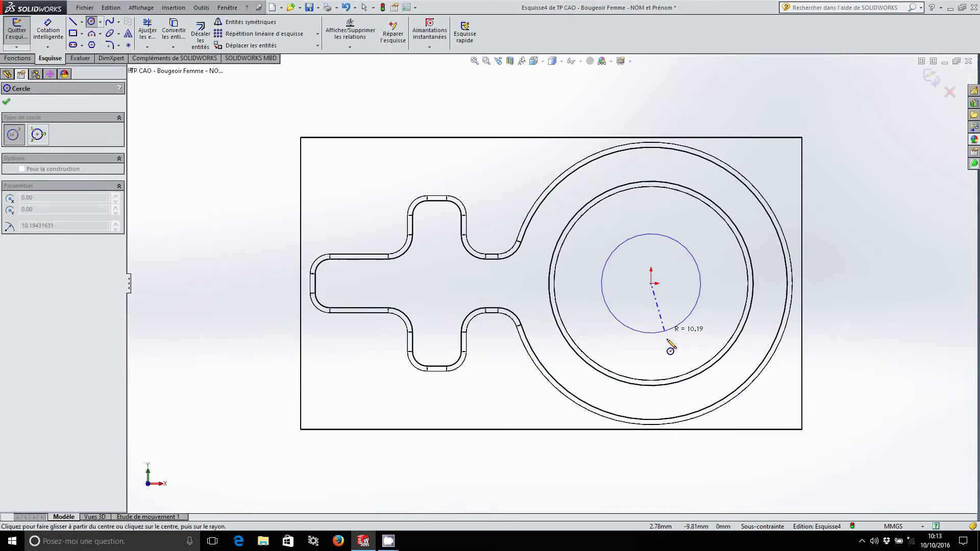
click(690, 392)
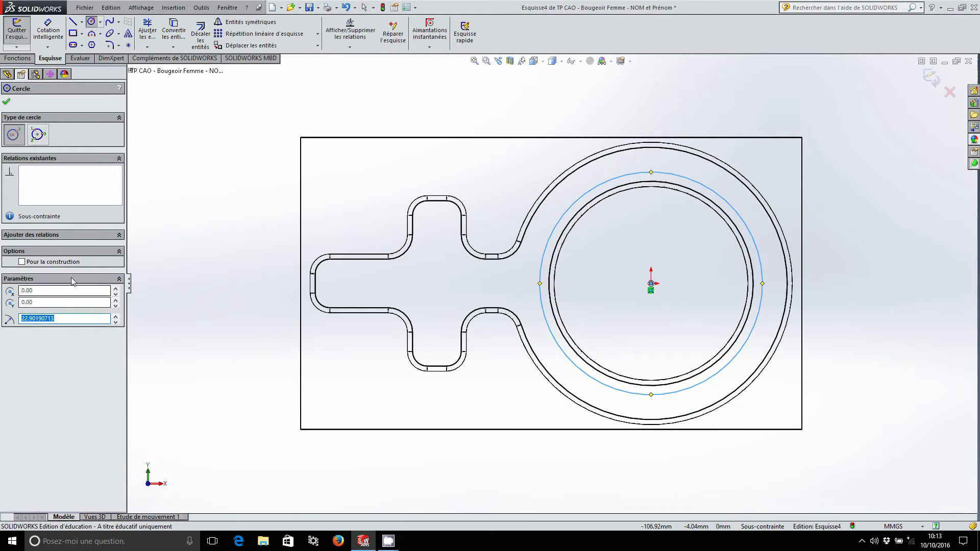
click(22, 261)
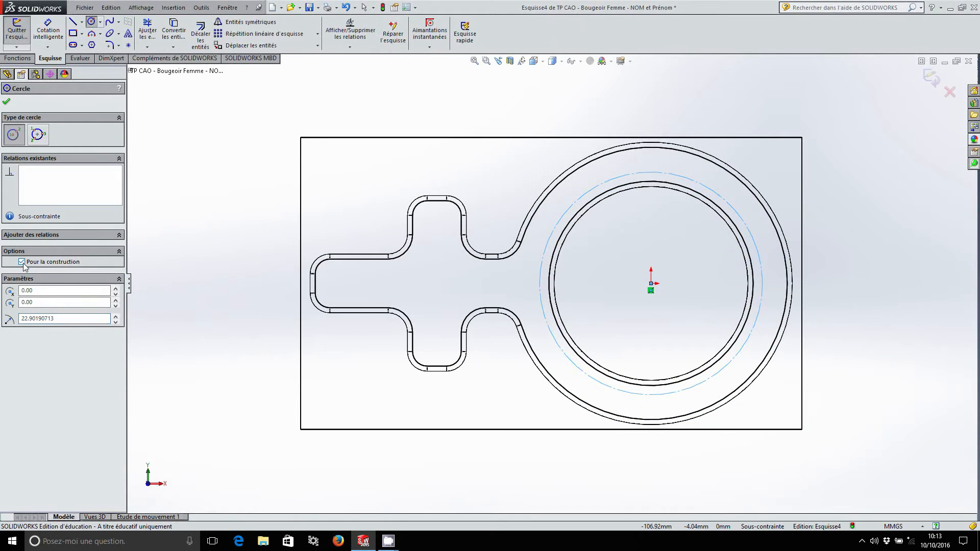
click(6, 101)
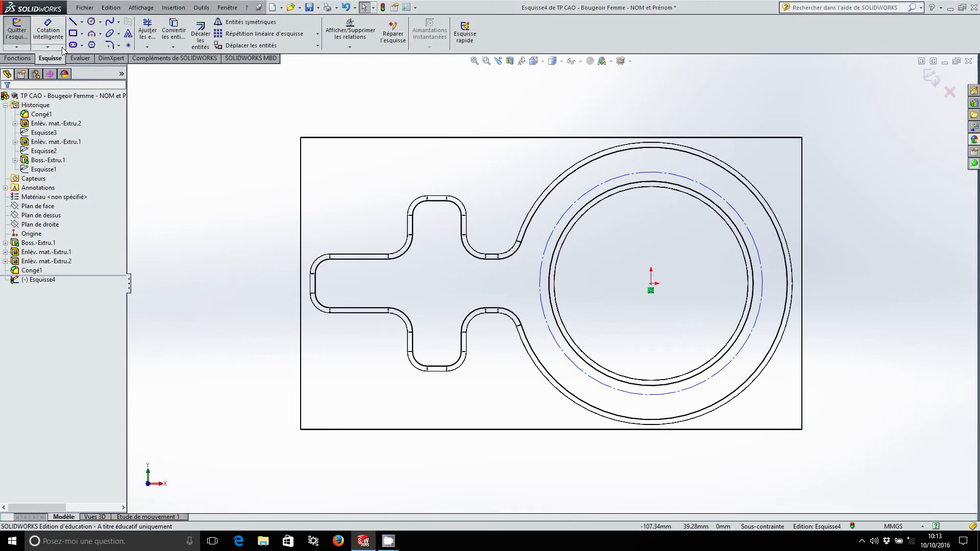
Dimension the construction circle's diameter as 45 mm.
click(47, 29)
click(561, 222)
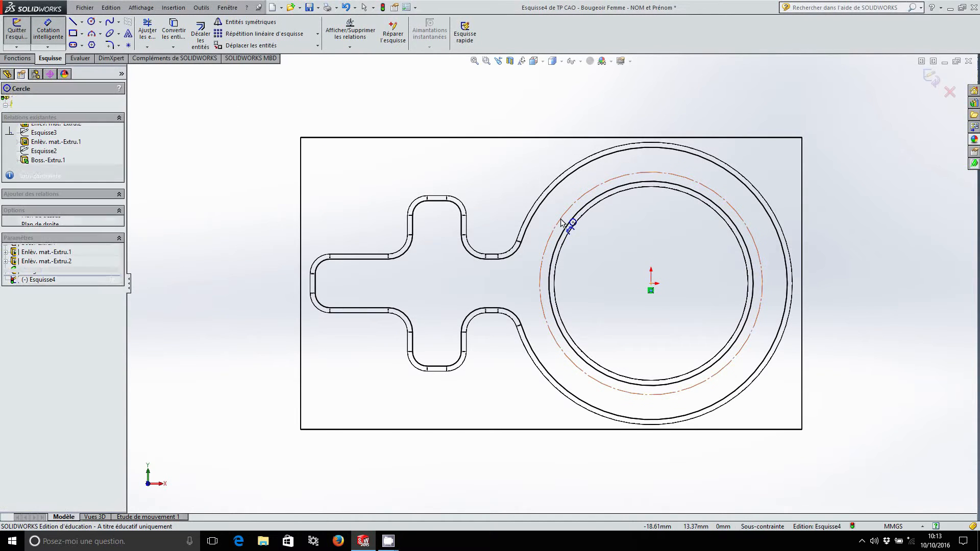
click(483, 166)
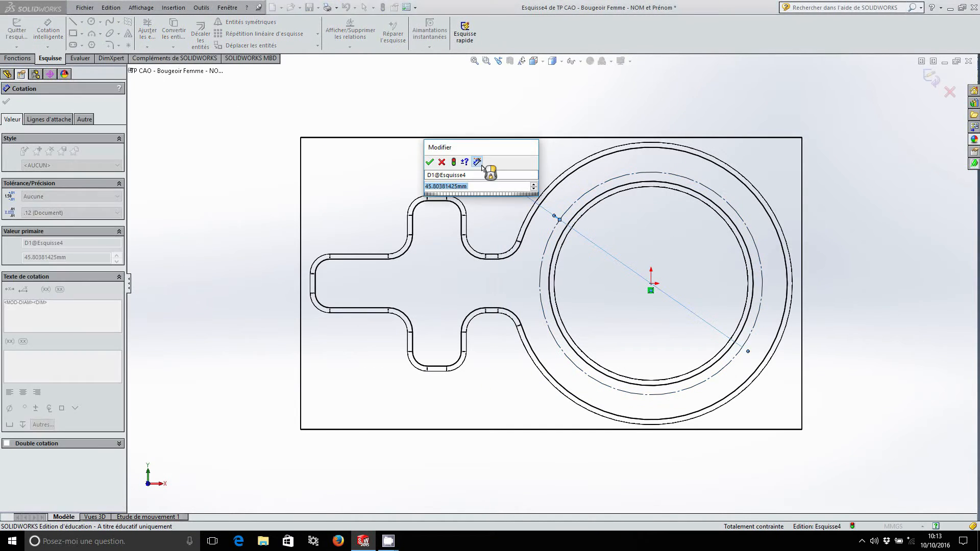
text(45)
key(Return)
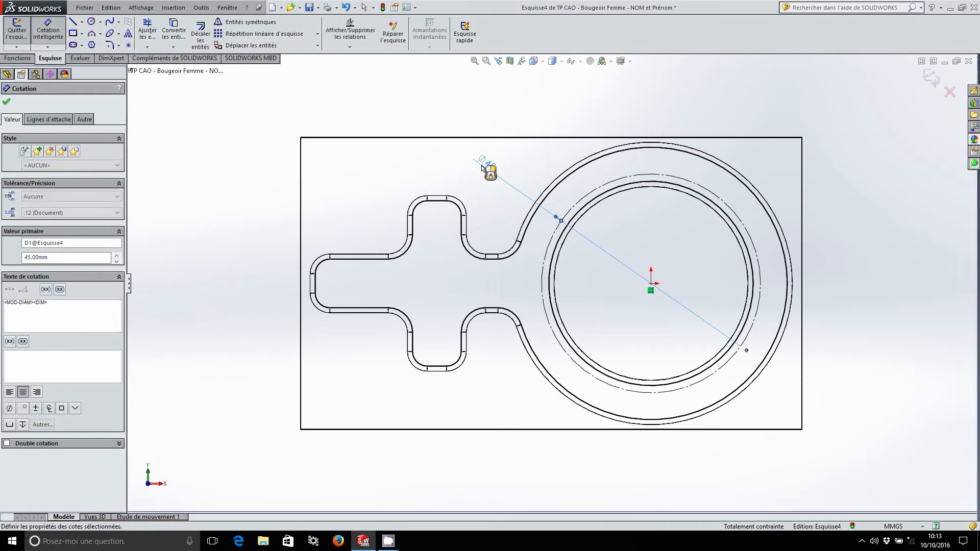
click(6, 102)
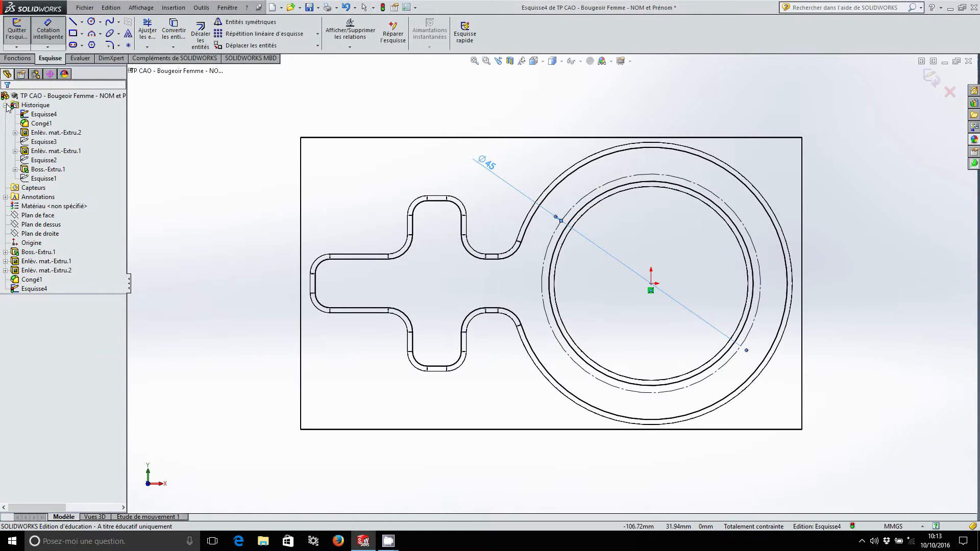
In shaded display, add sketch text "LP MARTIN LUTHER KING" along the 45 mm construction circle, flipped vertically and horizontally to read outside it.
click(552, 61)
click(555, 74)
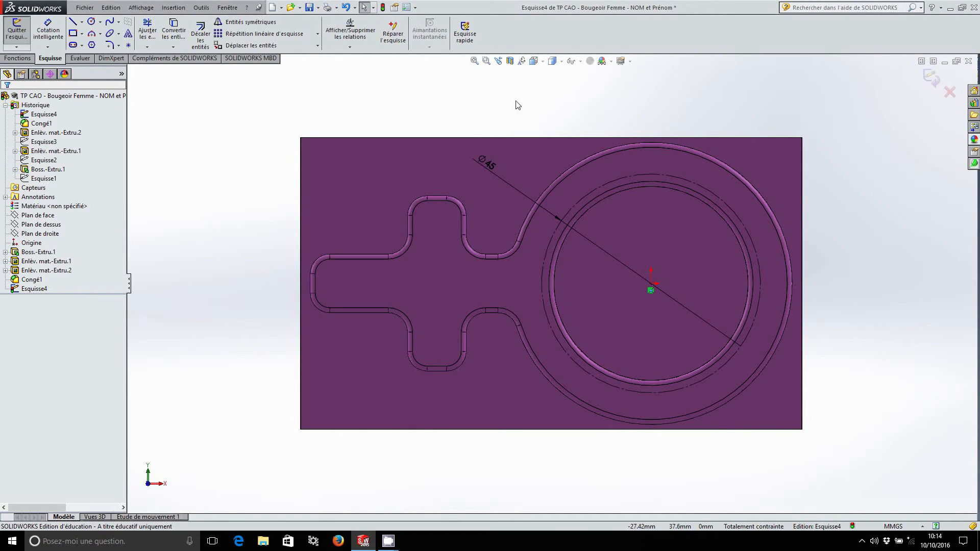
click(128, 34)
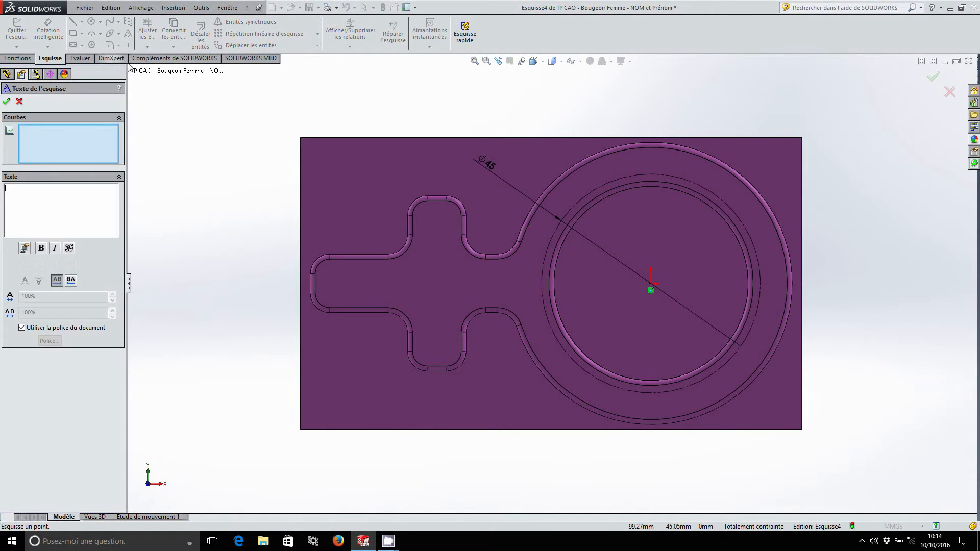
click(579, 204)
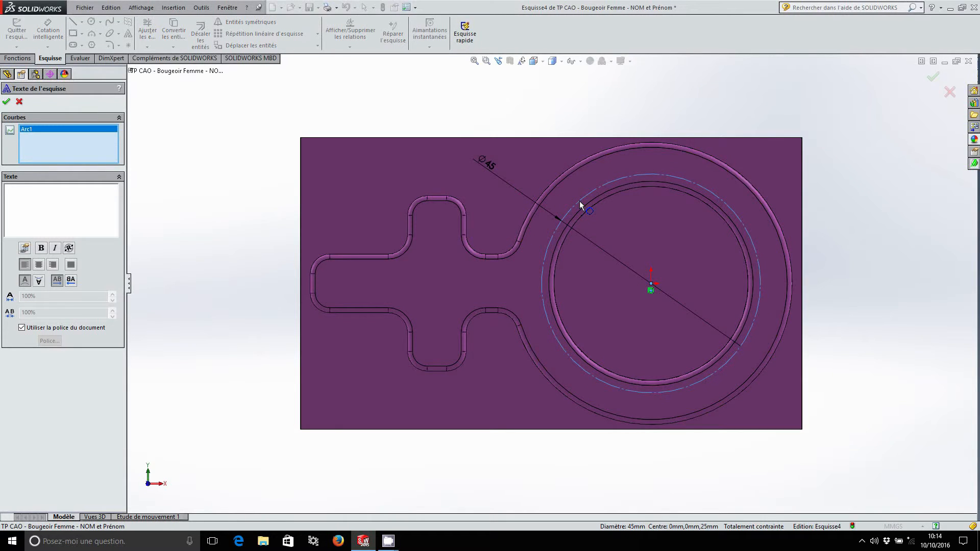
click(91, 204)
text(LP MARTIN LUTHER KING)
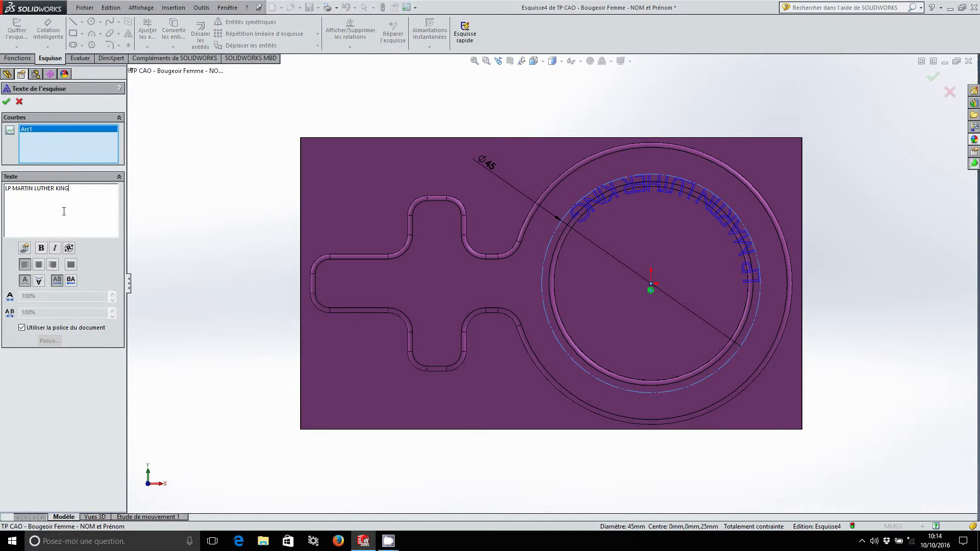
click(40, 283)
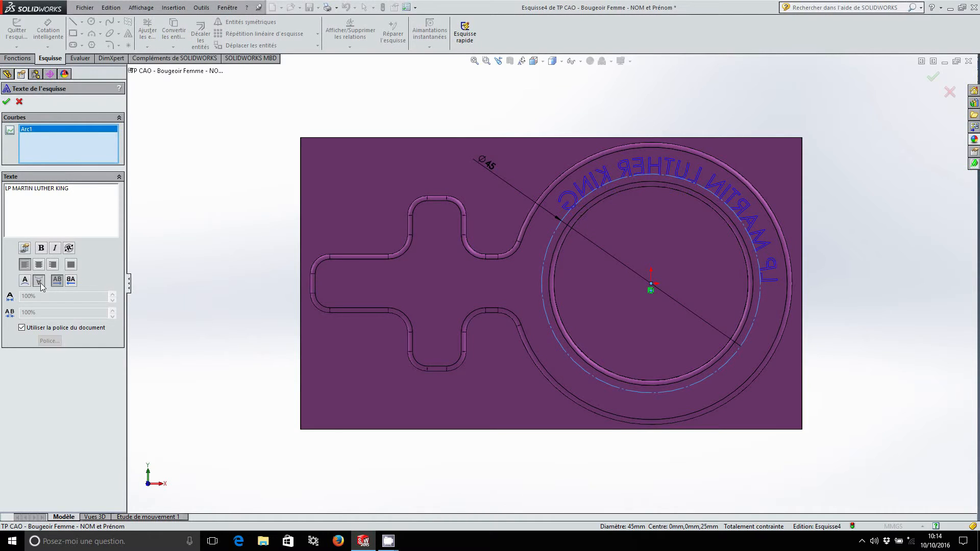
click(71, 282)
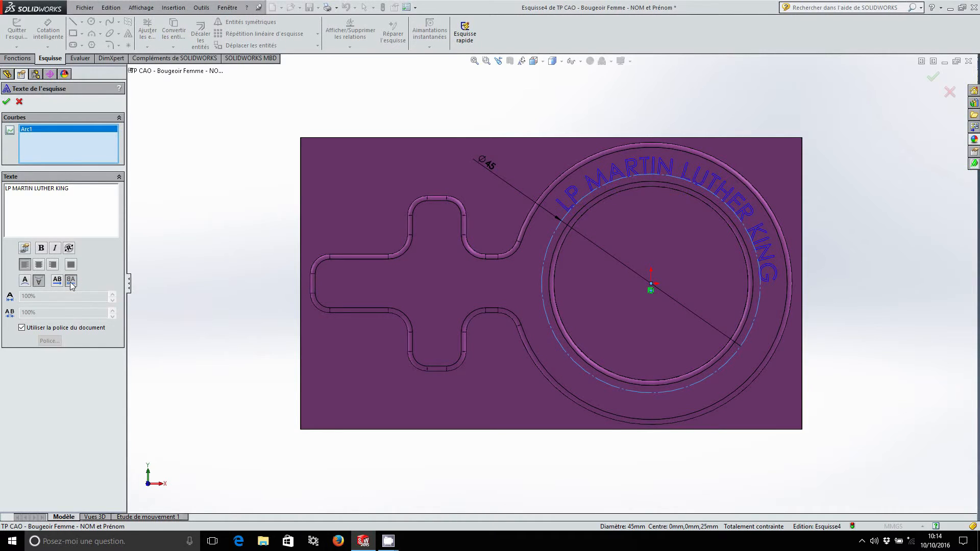
Insert extra spaces between all words of the curved text to spread it around the ring, and accept the text.
click(15, 189)
click(40, 189)
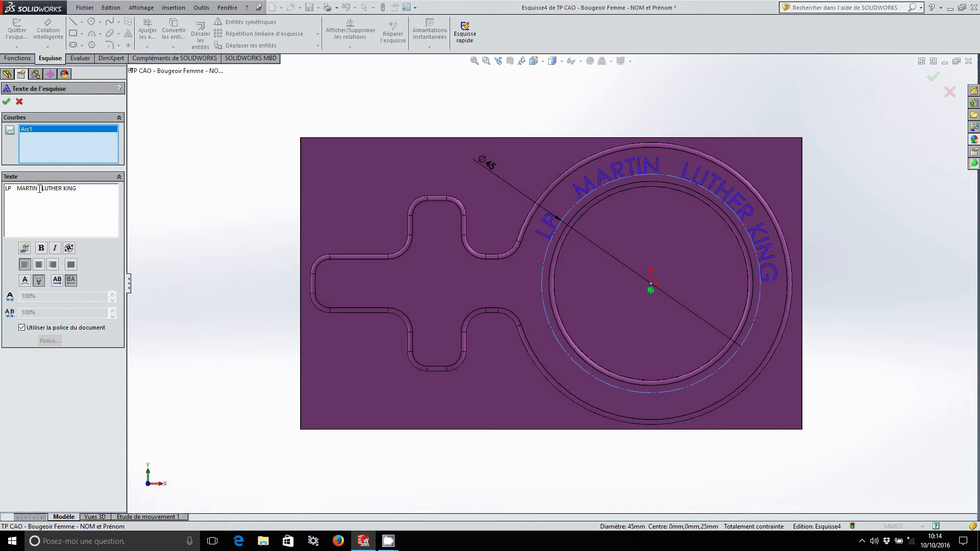
click(62, 188)
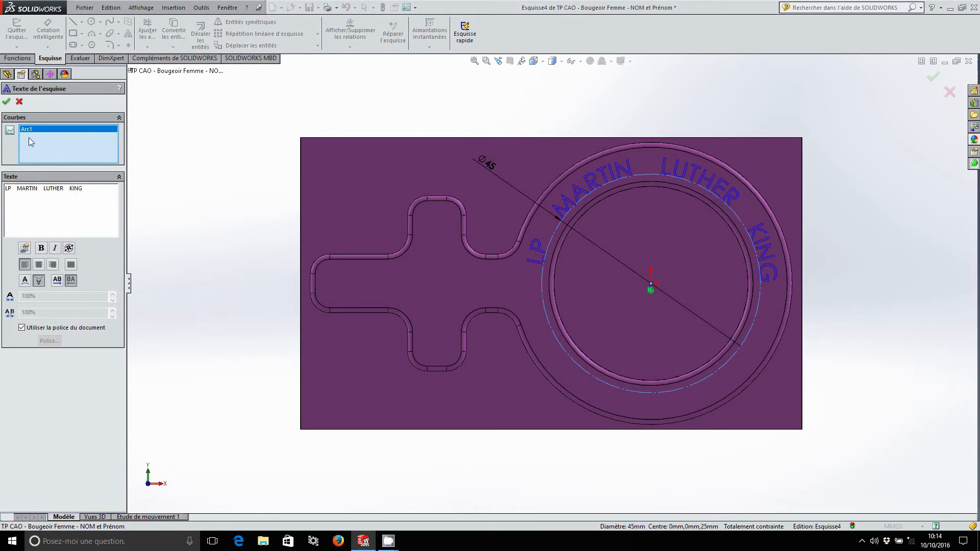
click(6, 101)
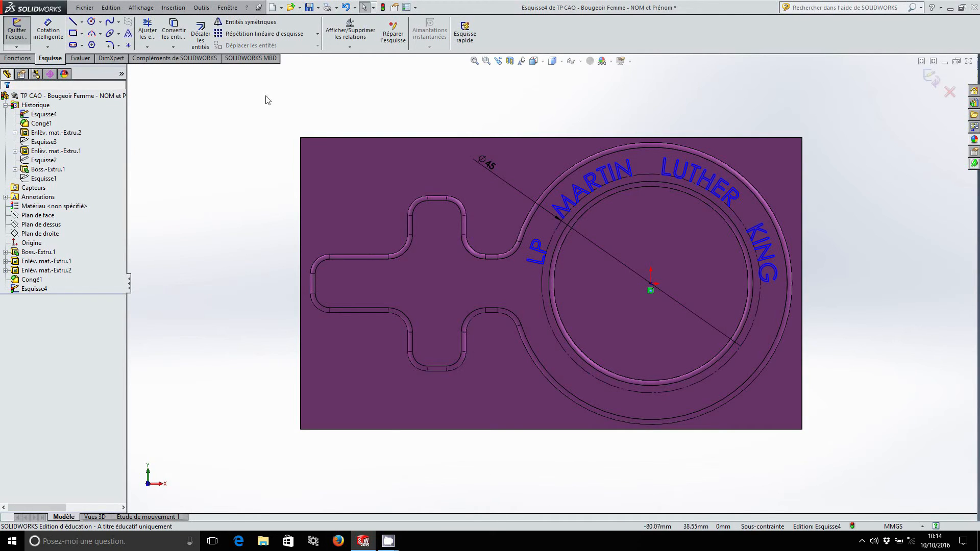
Exit the curved text sketch, switch to the isometric view and save the part.
click(382, 8)
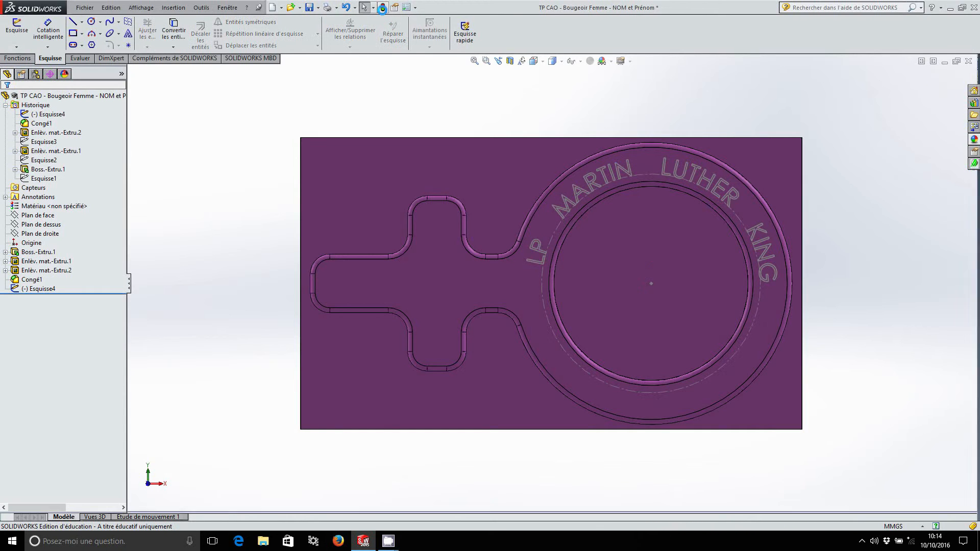
click(534, 62)
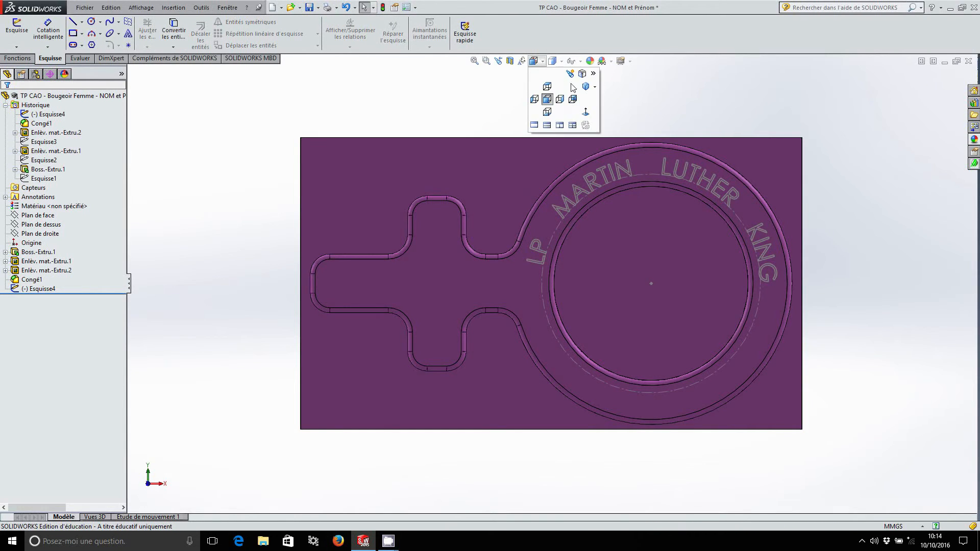
click(583, 88)
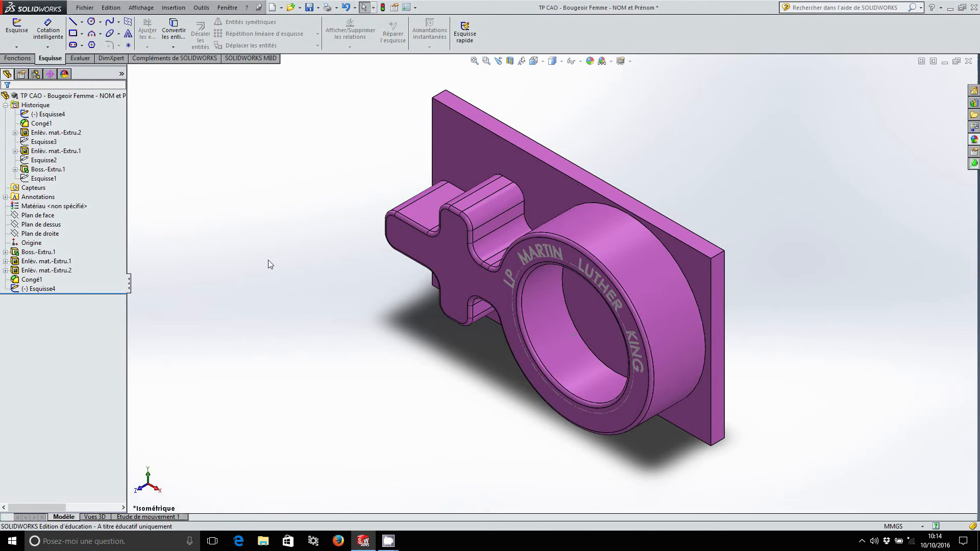
click(309, 7)
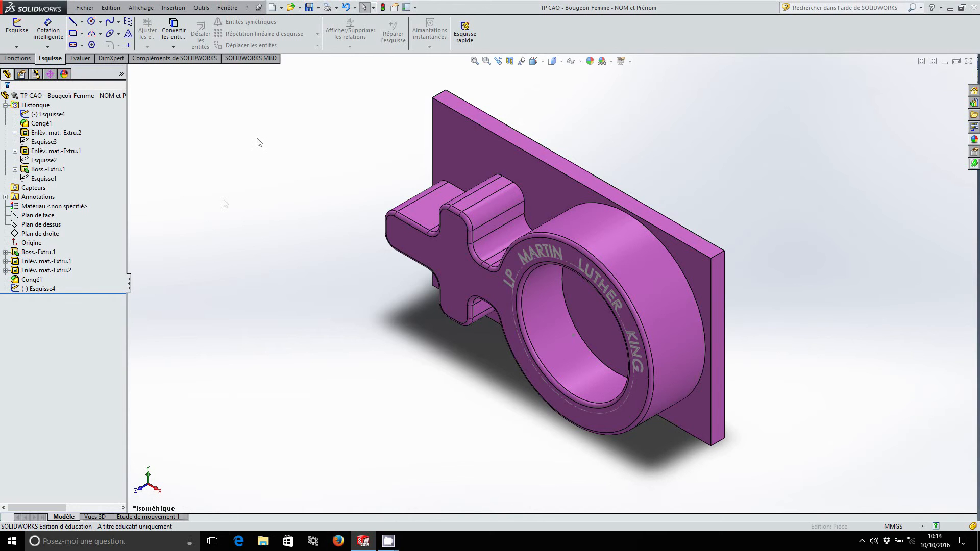
Rename the base block extrusion as "Brut 106x60x25" in its feature properties.
right_click(49, 253)
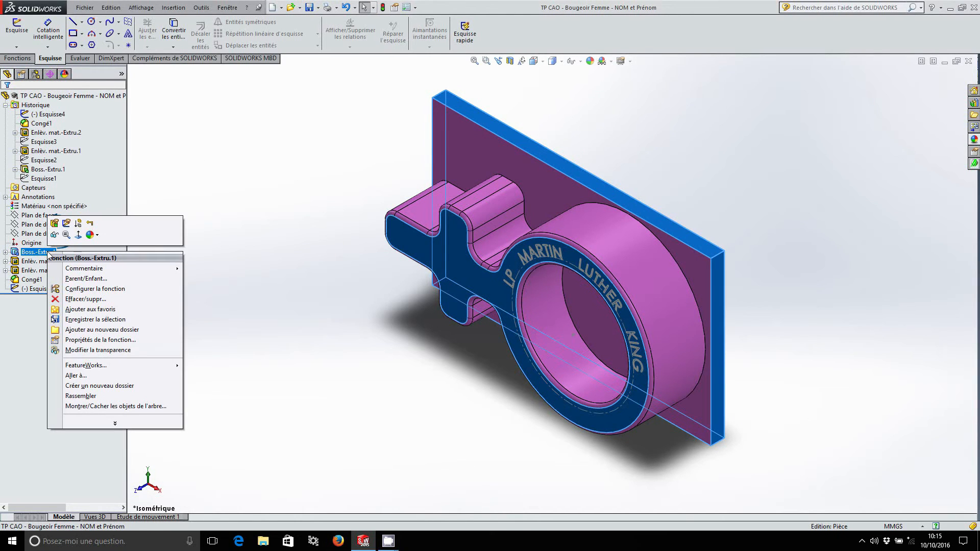
click(96, 338)
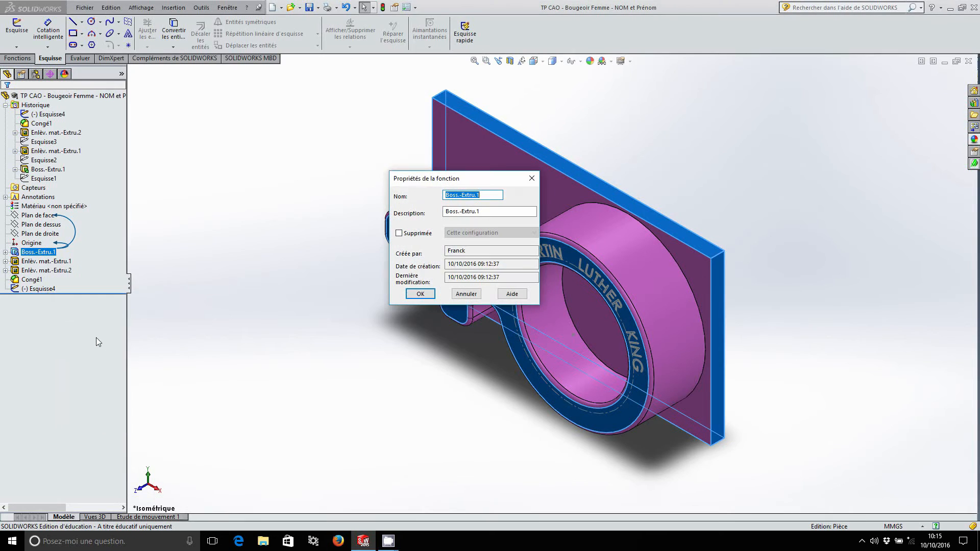
text(B)
text(rut 106x60x25)
key(Return)
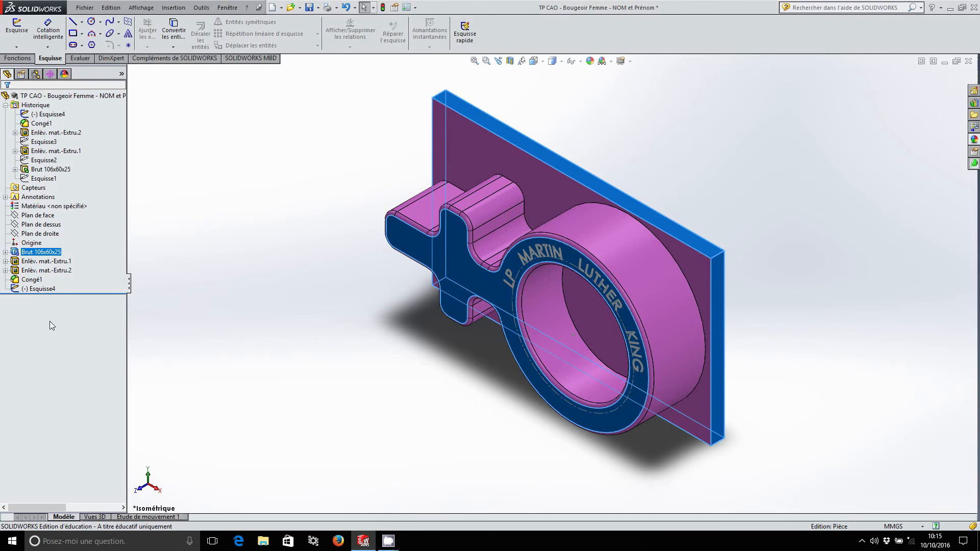
Rename the first extruded cut, which shapes the outer profile, as "Contournage" in its feature properties.
right_click(45, 262)
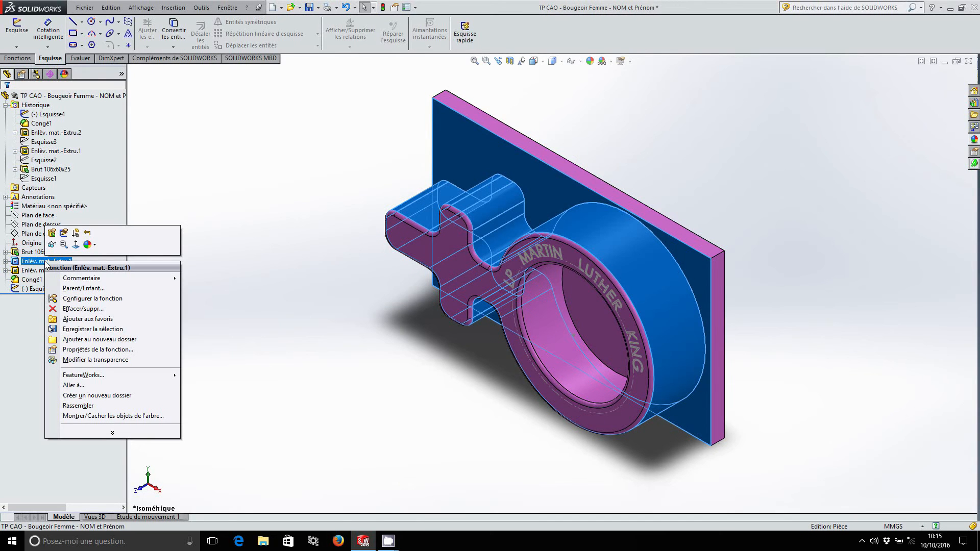
click(74, 350)
text(Contournage)
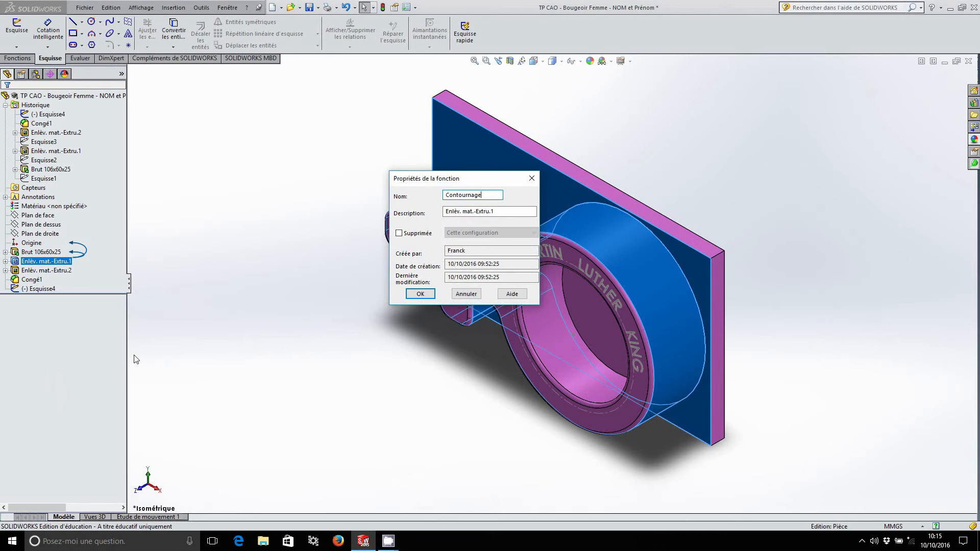
click(420, 294)
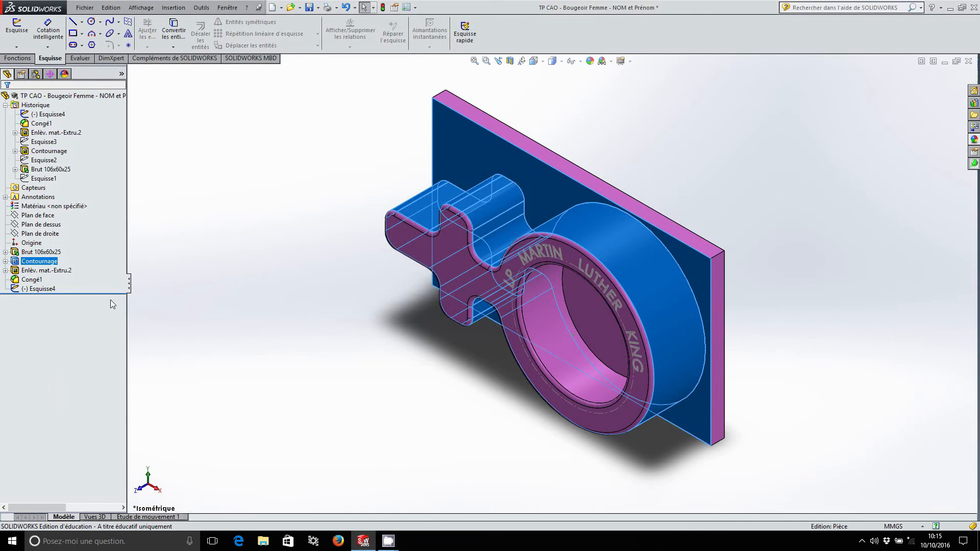
Rename the second extruded cut, which forms the round pocket, as "Poche circulaire" in its feature properties.
right_click(57, 273)
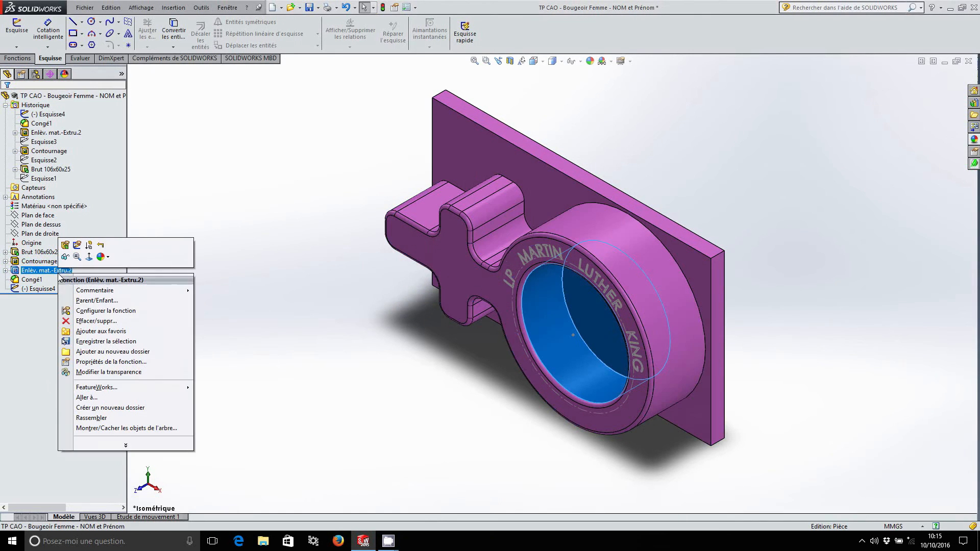
click(101, 362)
text(Poche cir)
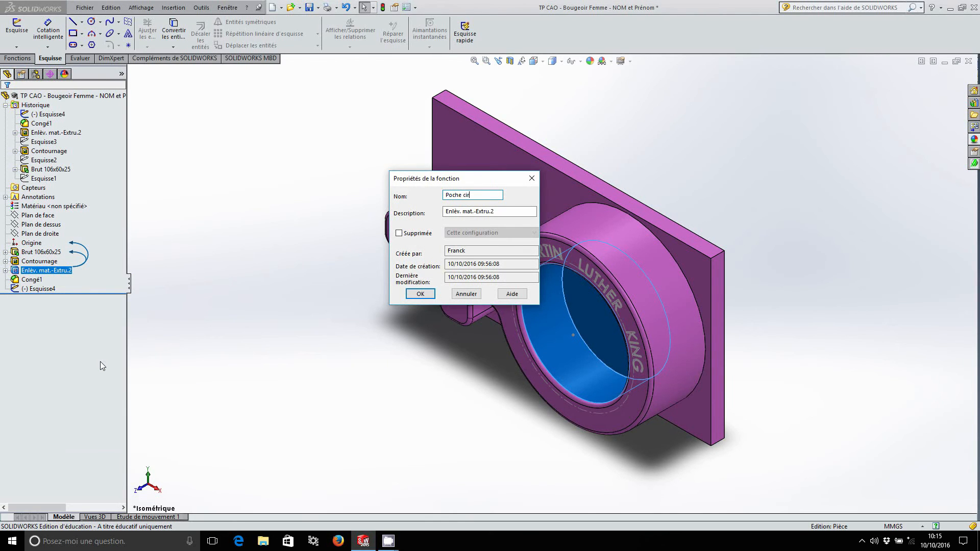
text(culaire)
key(Return)
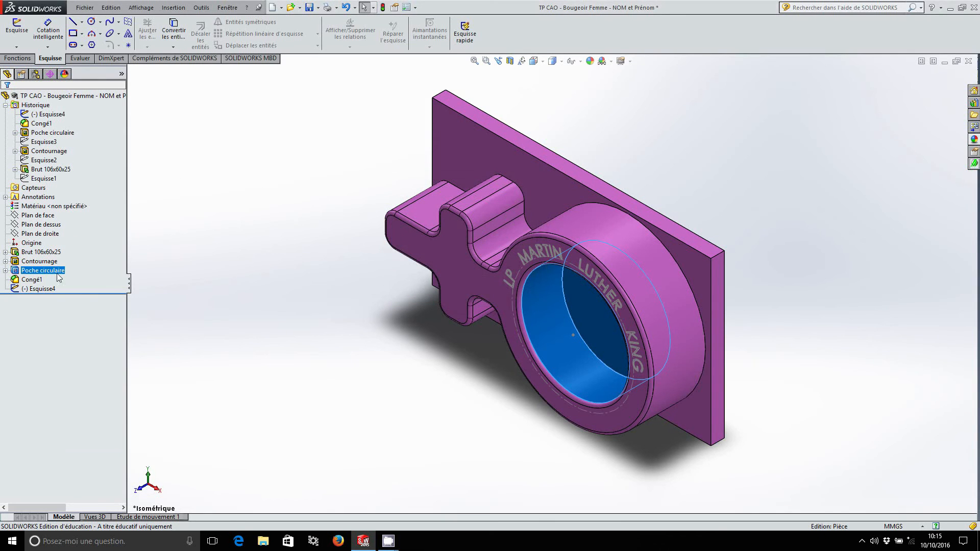
Rename the fillet feature as "Congé de 1mm" in its feature properties.
right_click(34, 280)
click(75, 371)
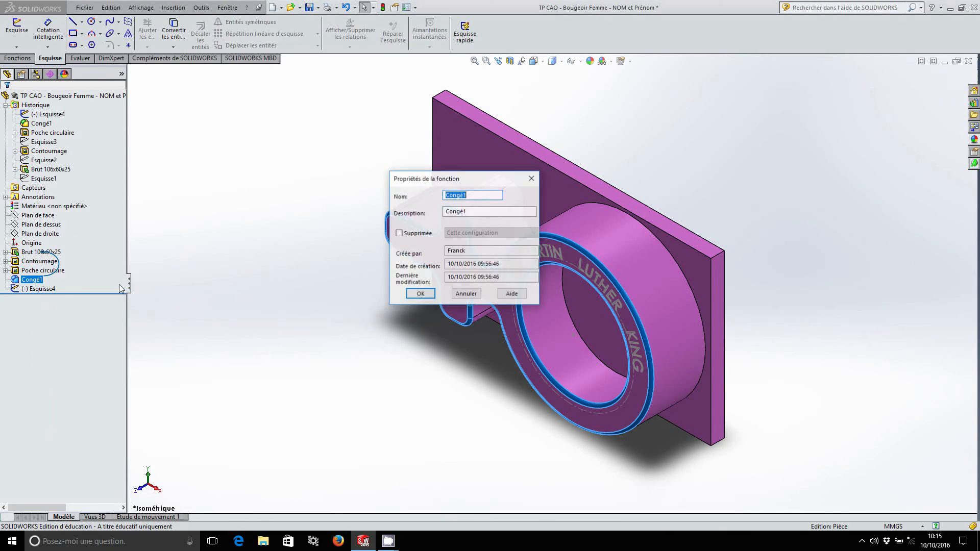
click(481, 195)
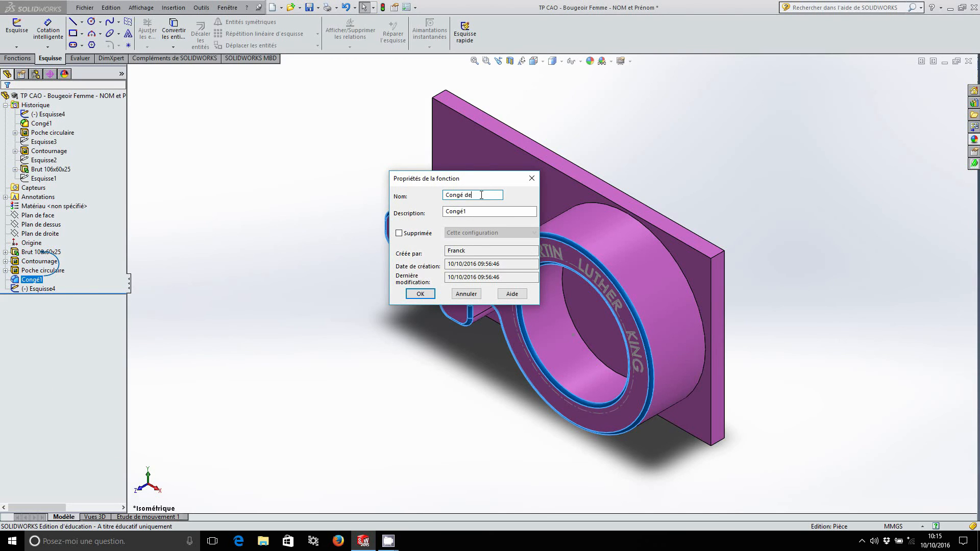
click(429, 296)
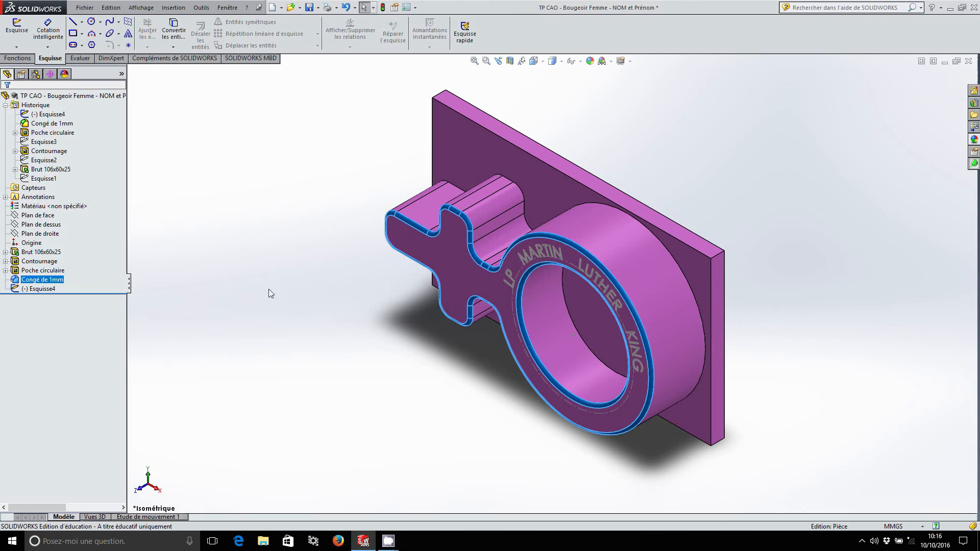
Rename the curved text sketch as "Gravure" in its feature properties and save the part.
right_click(46, 289)
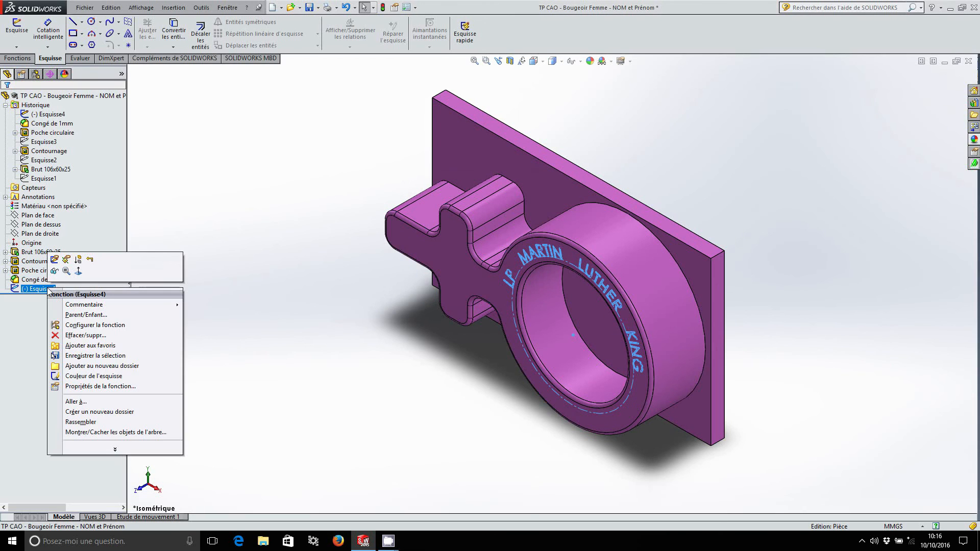
click(81, 387)
text(Gravure)
key(Return)
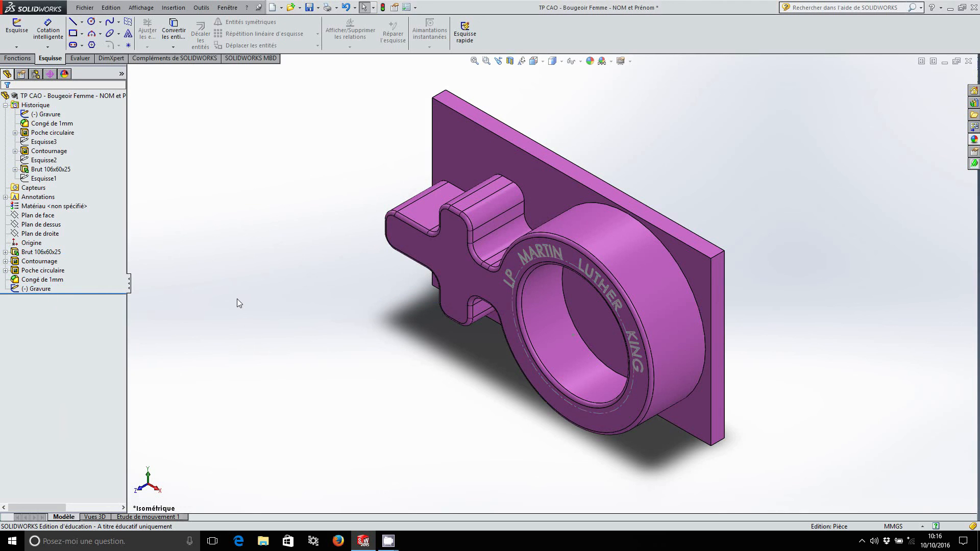
click(308, 8)
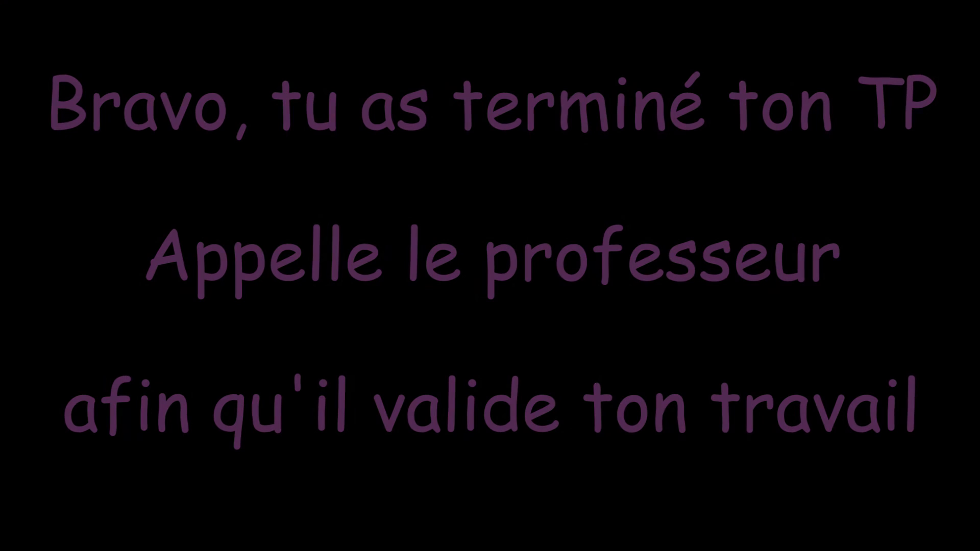